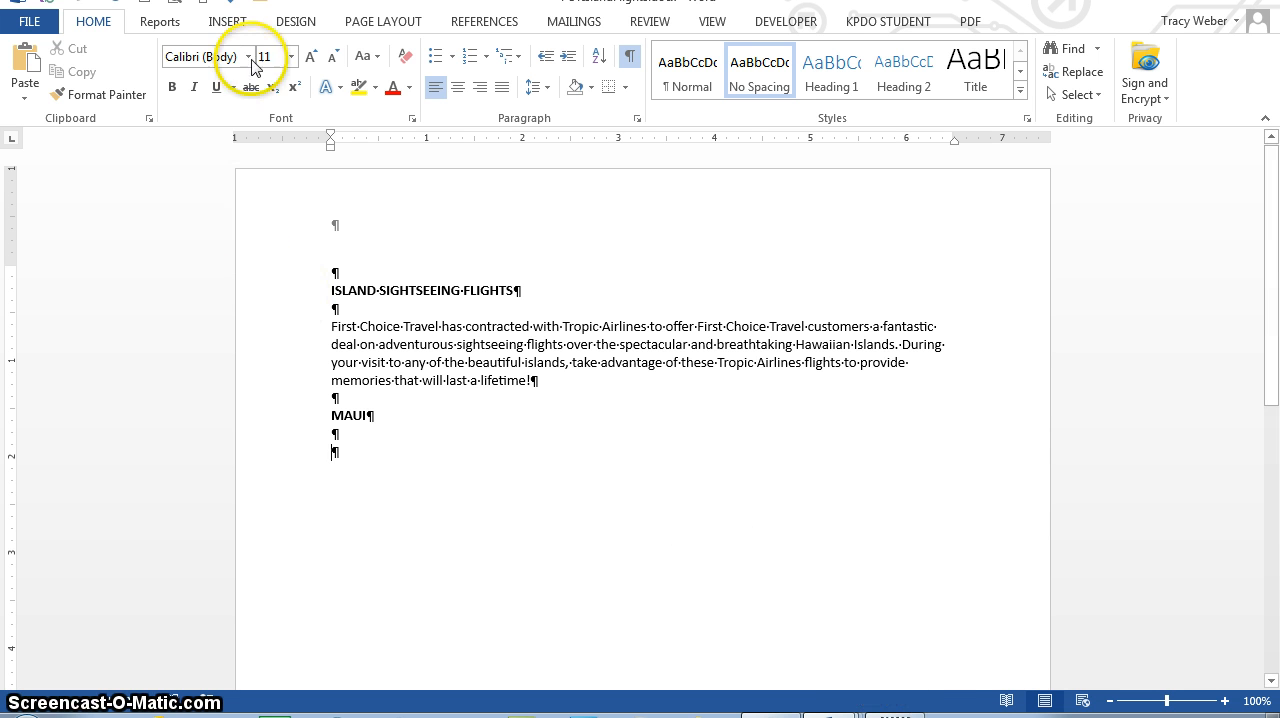
Step: Insert a table with three columns and six rows below the MAUI heading
{"action": "left_click", "coordinate": [228, 24]}
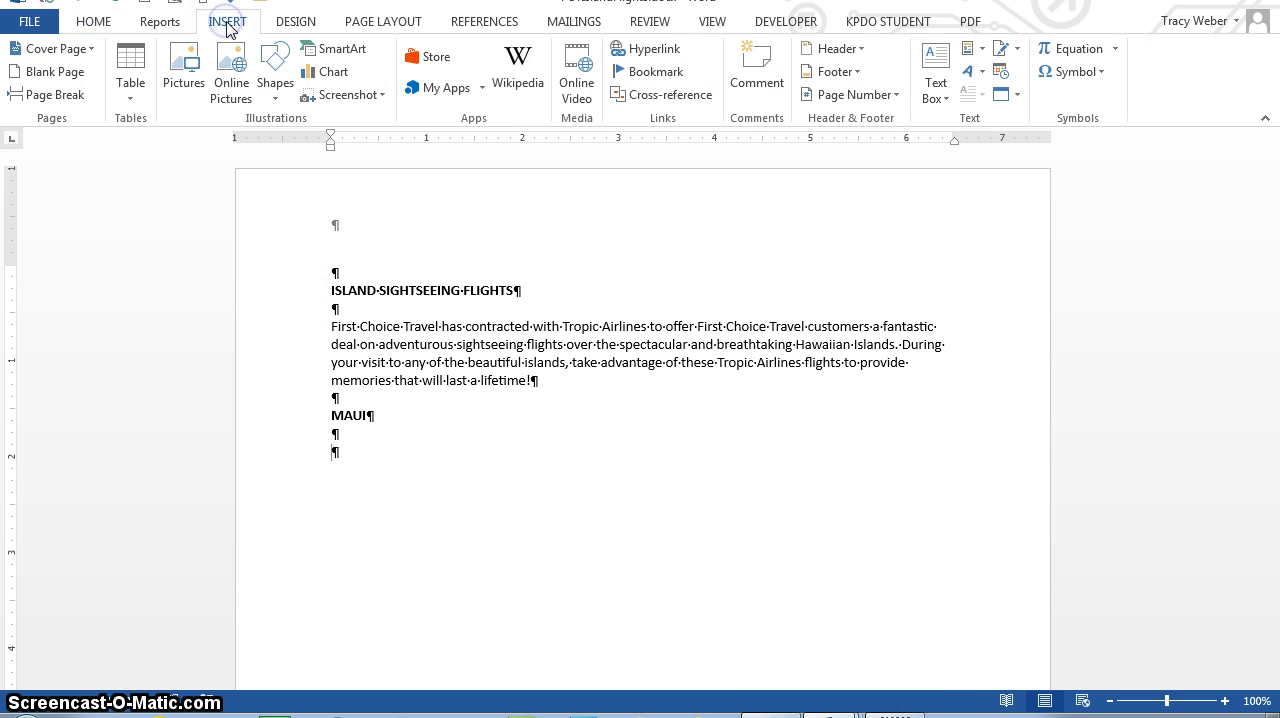
{"action": "left_click", "coordinate": [129, 100]}
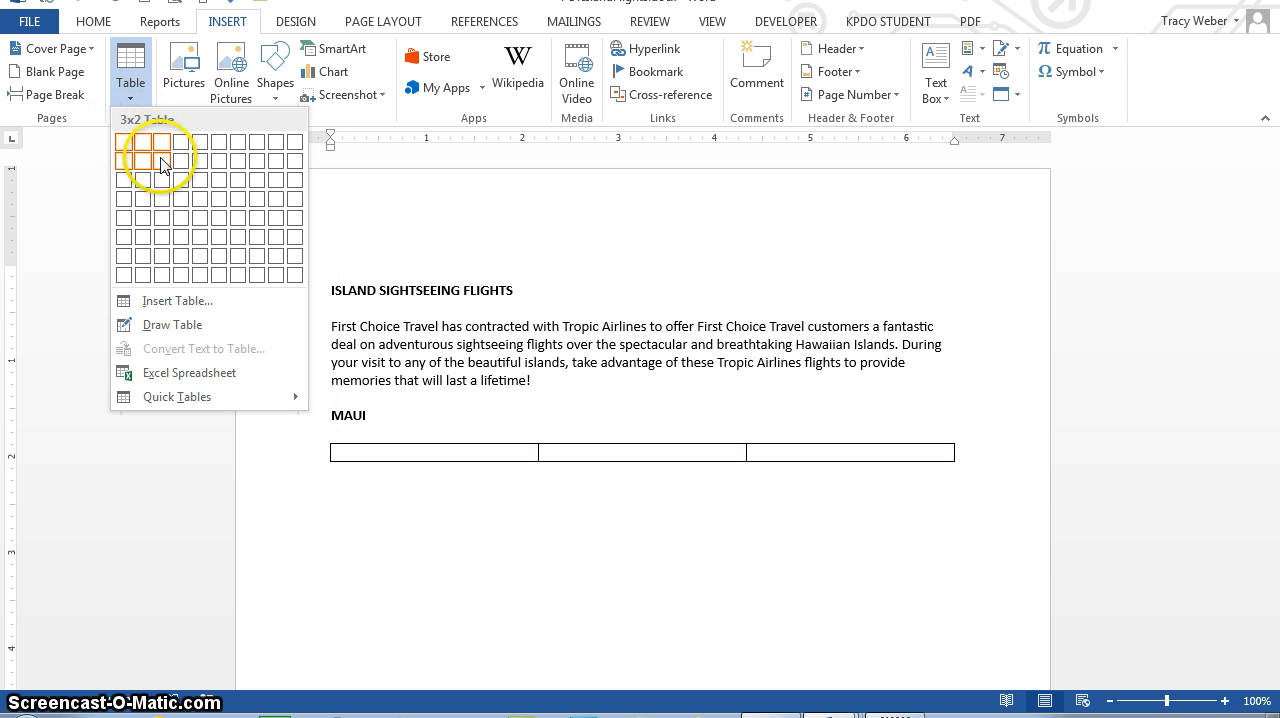
{"action": "left_click", "coordinate": [168, 240]}
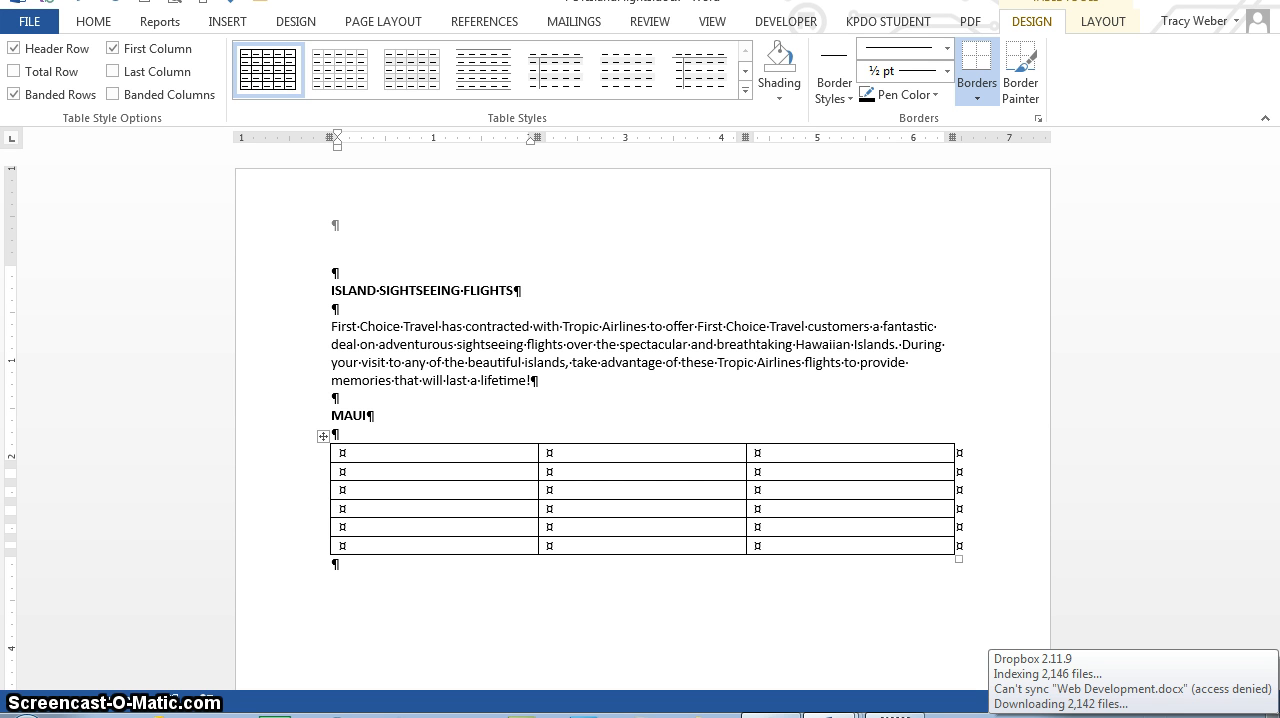
Step: Fill the table with the headings Adventure, Destination and Price and the five Maui flights priced $49, $79, $89, $169 and $189
{"action": "type", "text": "Adv"}
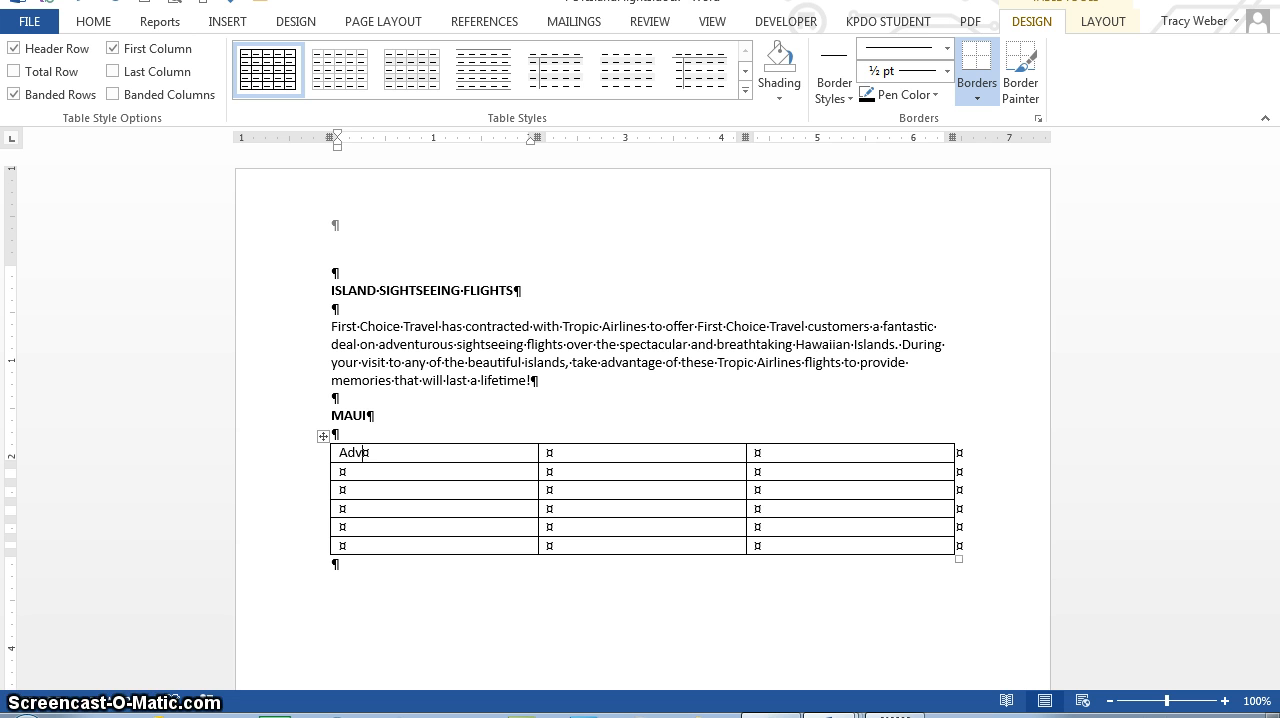
{"action": "type", "text": "enture"}
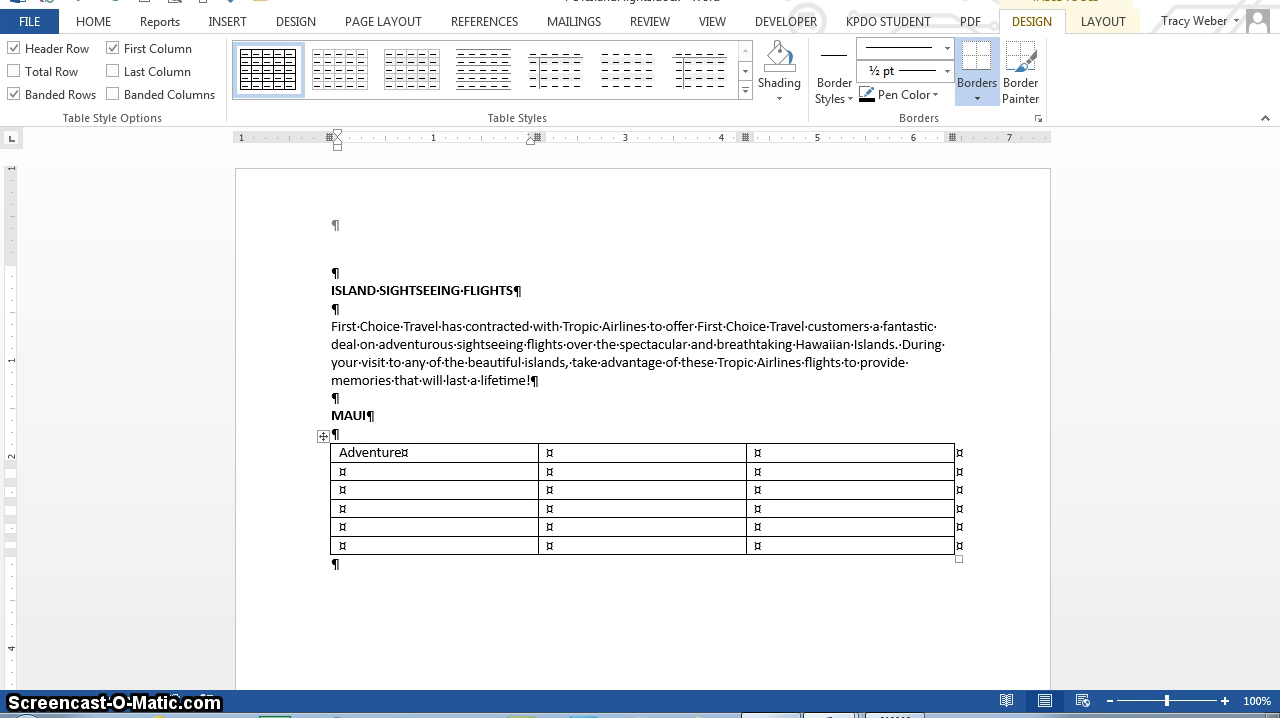
{"action": "key", "text": "Tab"}
{"action": "type", "text": "Desin"}
{"action": "type", "text": "tination"}
{"action": "key", "text": "shift+Tab"}
{"action": "key", "text": "Tab"}
{"action": "key", "text": "Tab"}
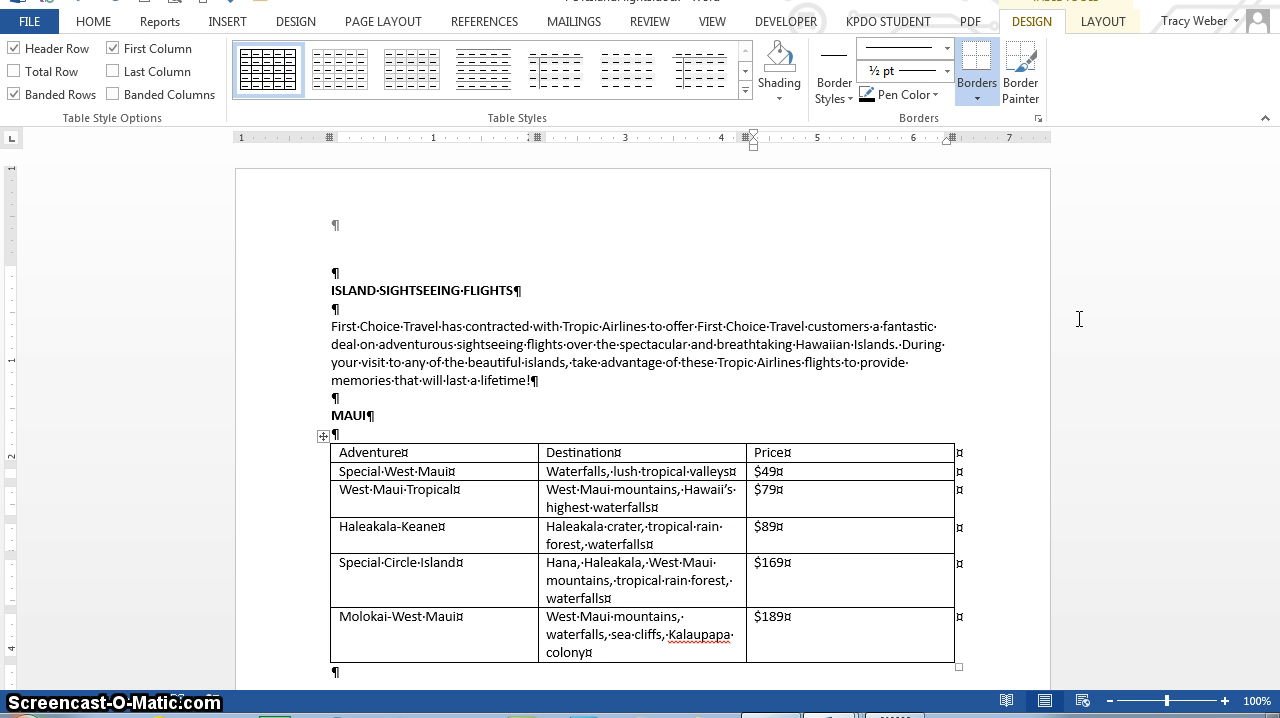
Step: Insert a new column to the right of the Price column
{"action": "left_click", "coordinate": [770, 453]}
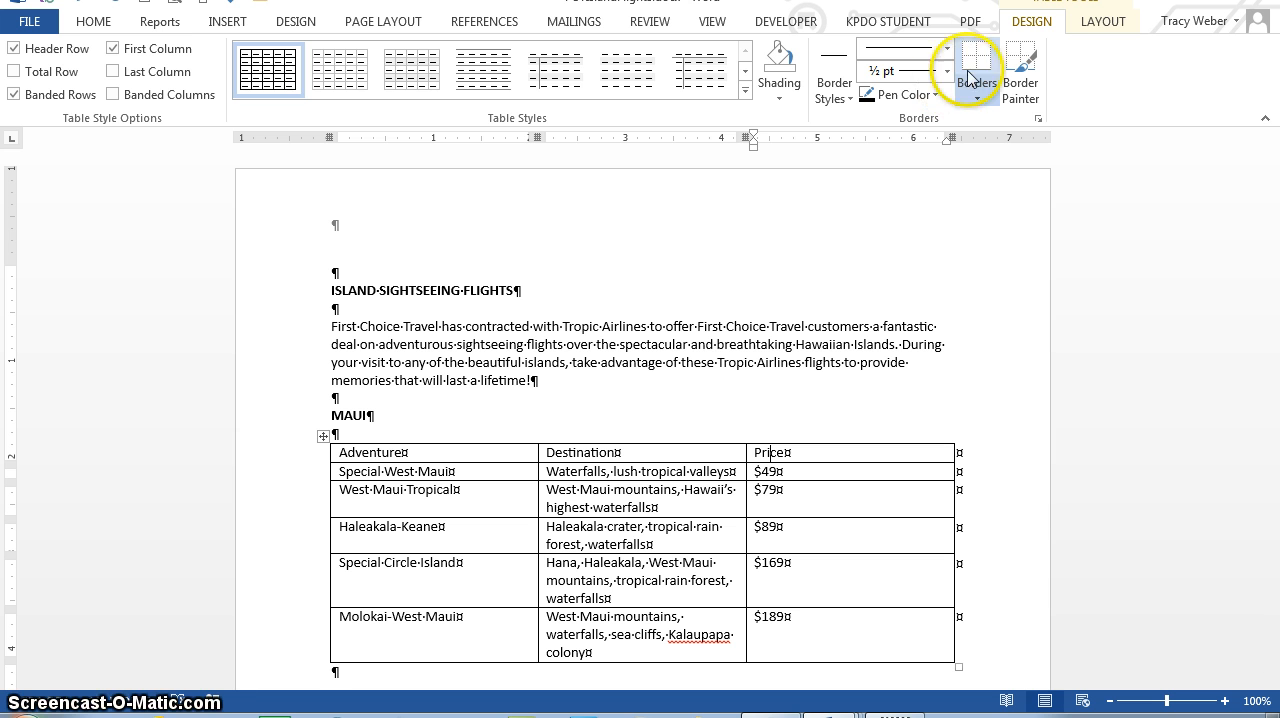
{"action": "left_click", "coordinate": [1100, 22]}
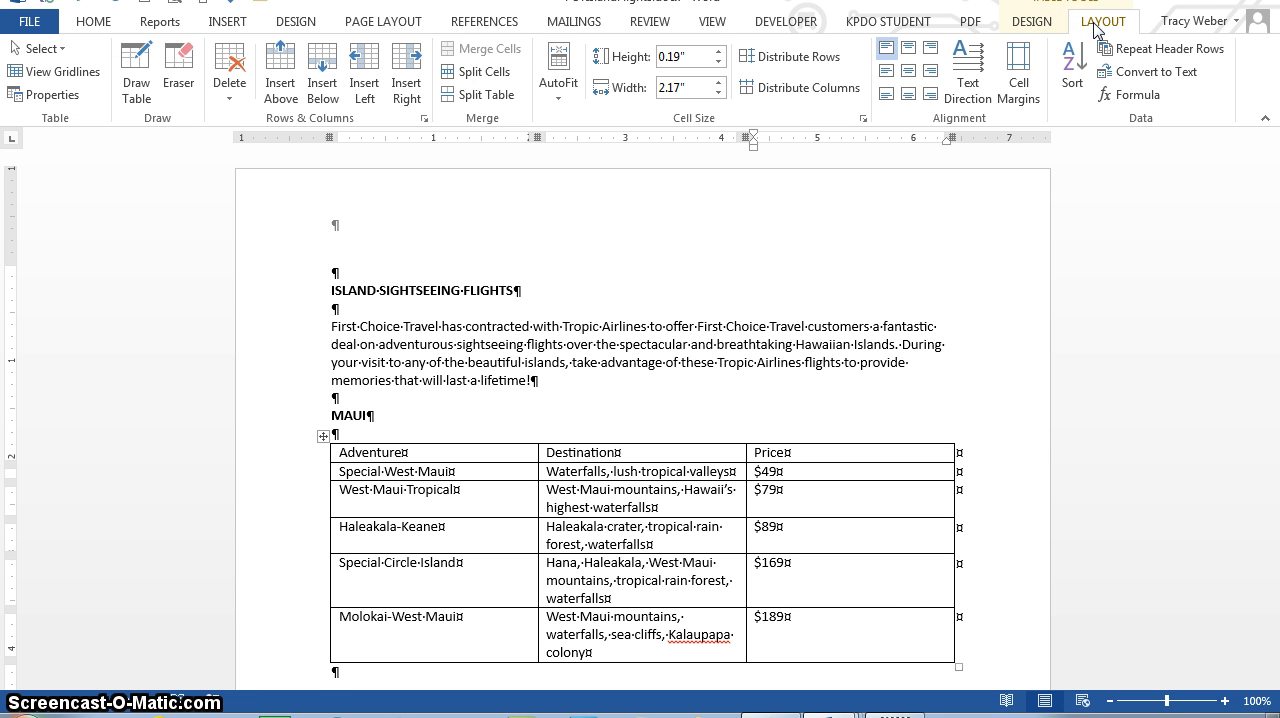
{"action": "left_click", "coordinate": [1098, 24]}
{"action": "left_click", "coordinate": [392, 100]}
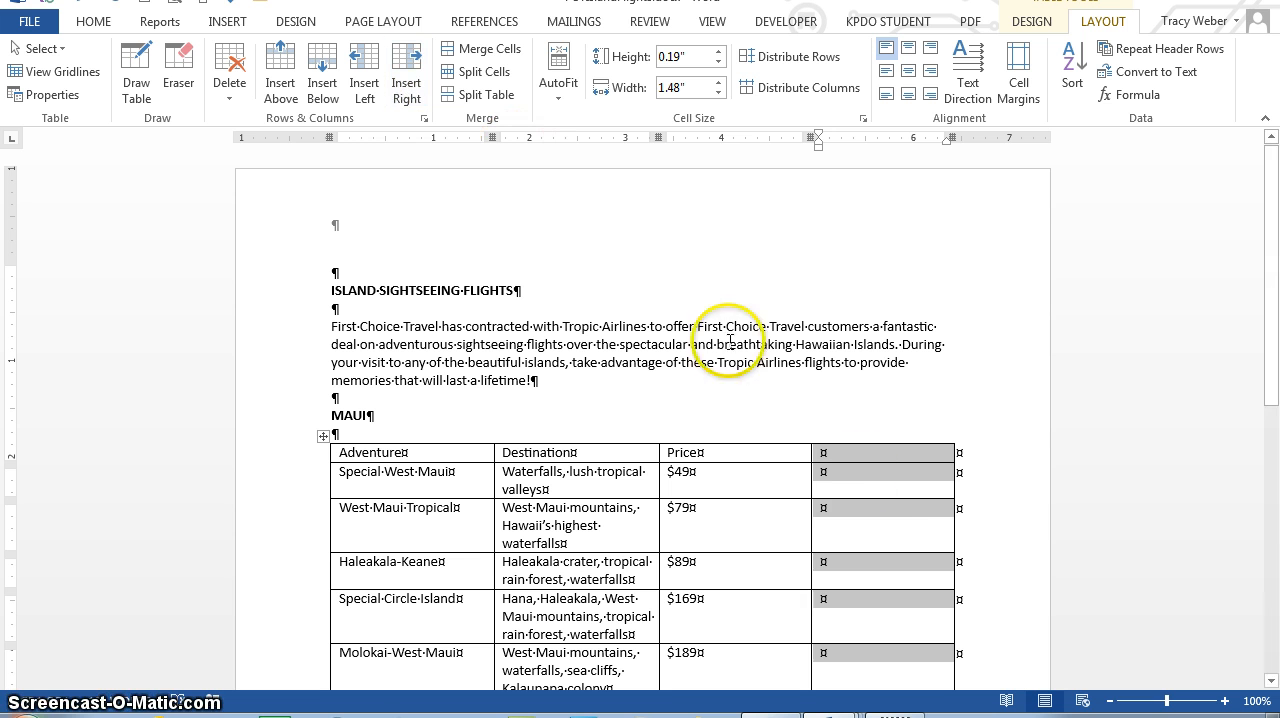
Step: Head the new column FCT and enter $35, $65, $75, $155 and $175 in the rows beneath it
{"action": "left_click", "coordinate": [873, 454]}
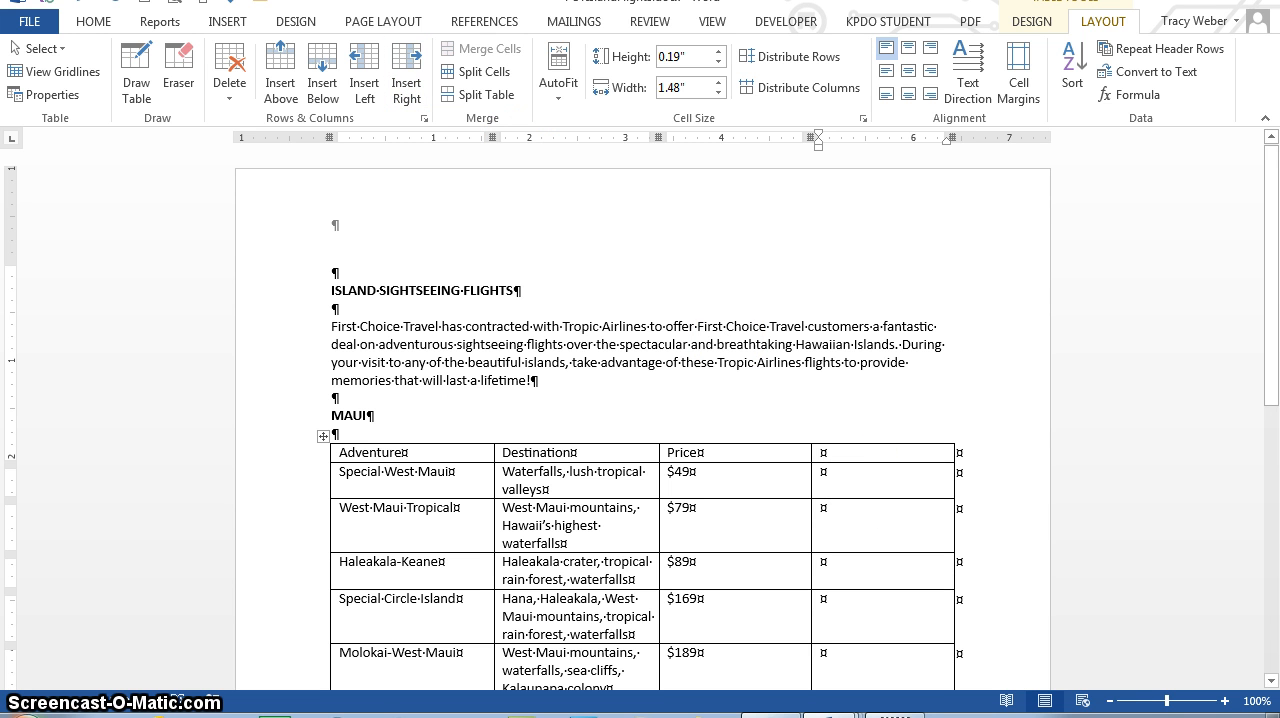
{"action": "type", "text": "FCT"}
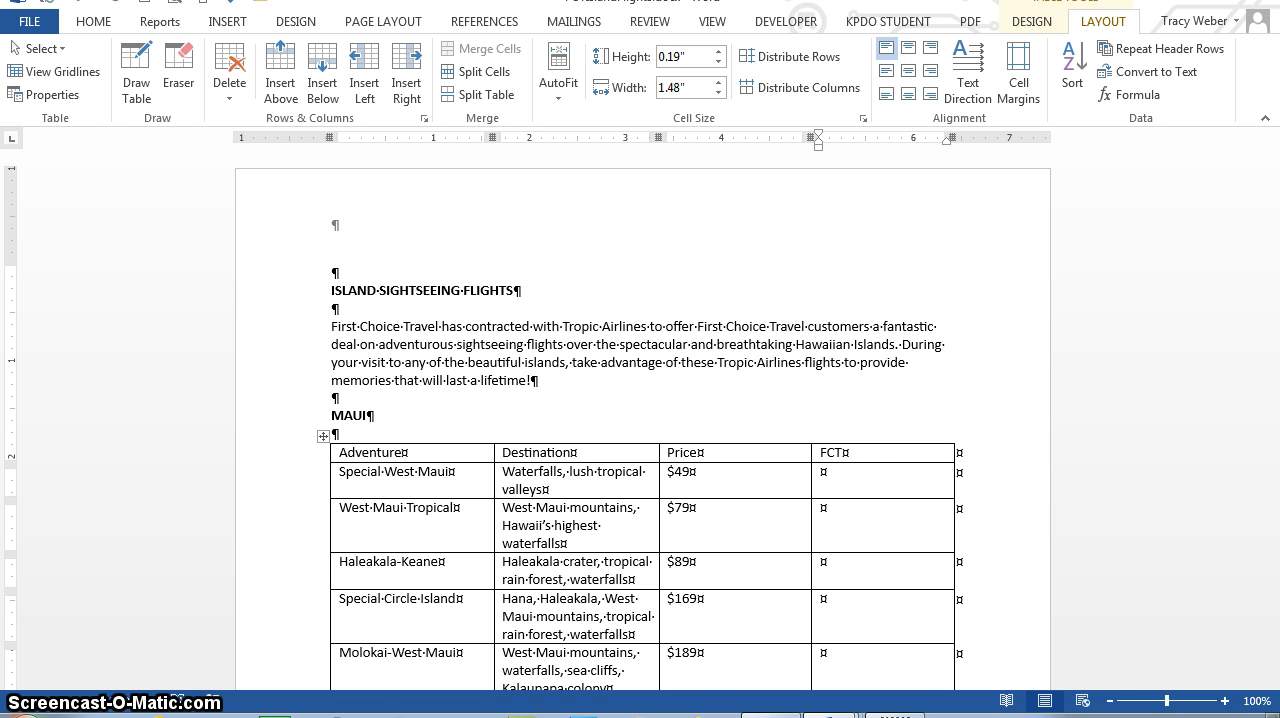
{"action": "key", "text": "Down"}
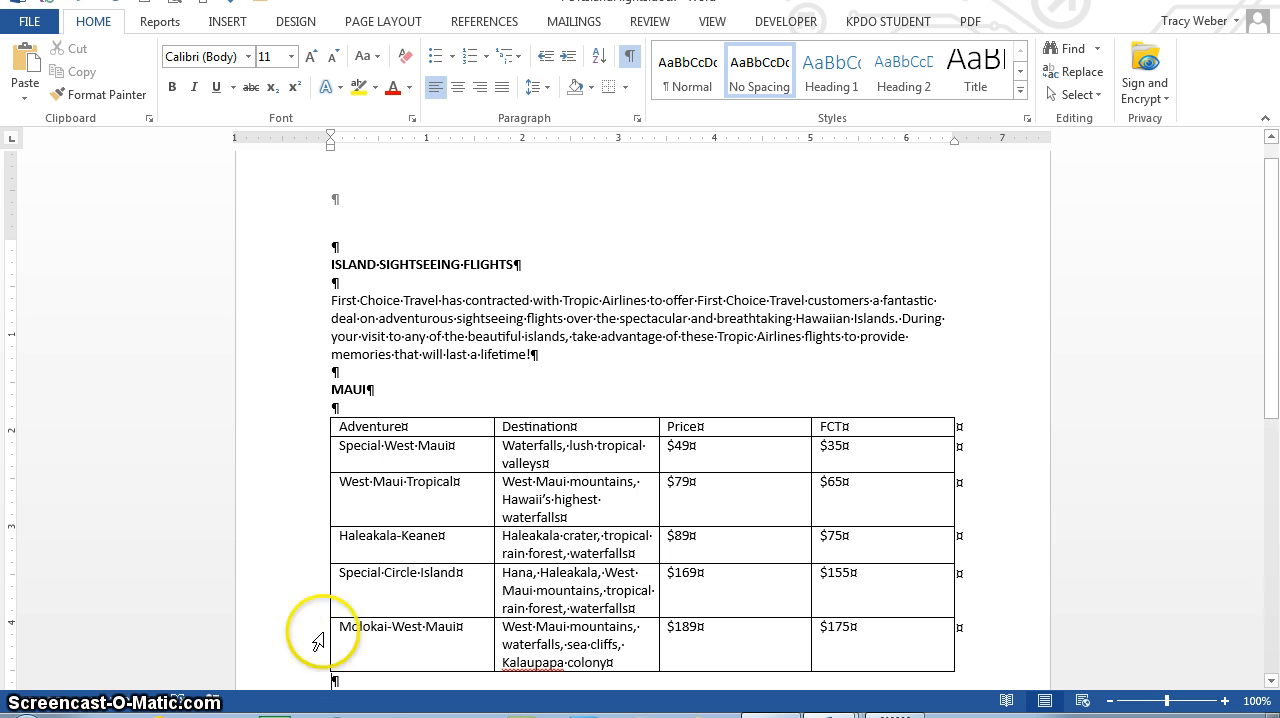
Step: Delete the Special Circle Island row from the table
{"action": "left_click", "coordinate": [425, 571]}
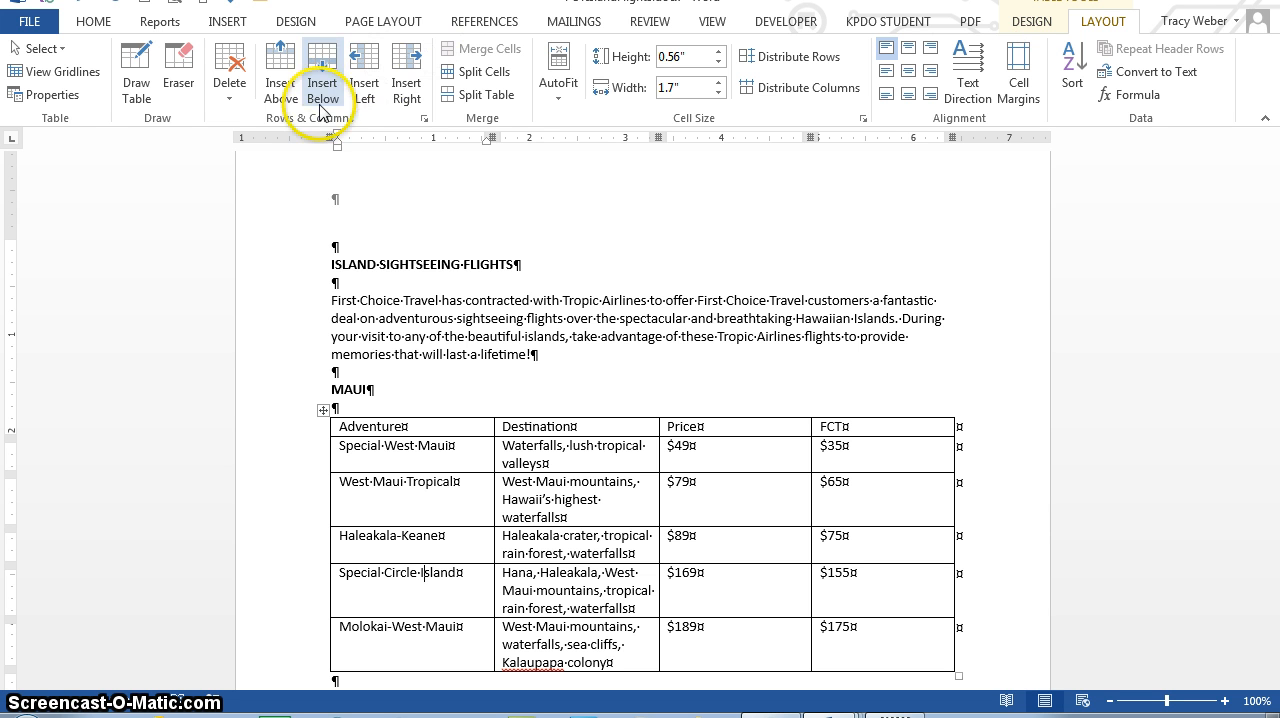
{"action": "left_click", "coordinate": [229, 103]}
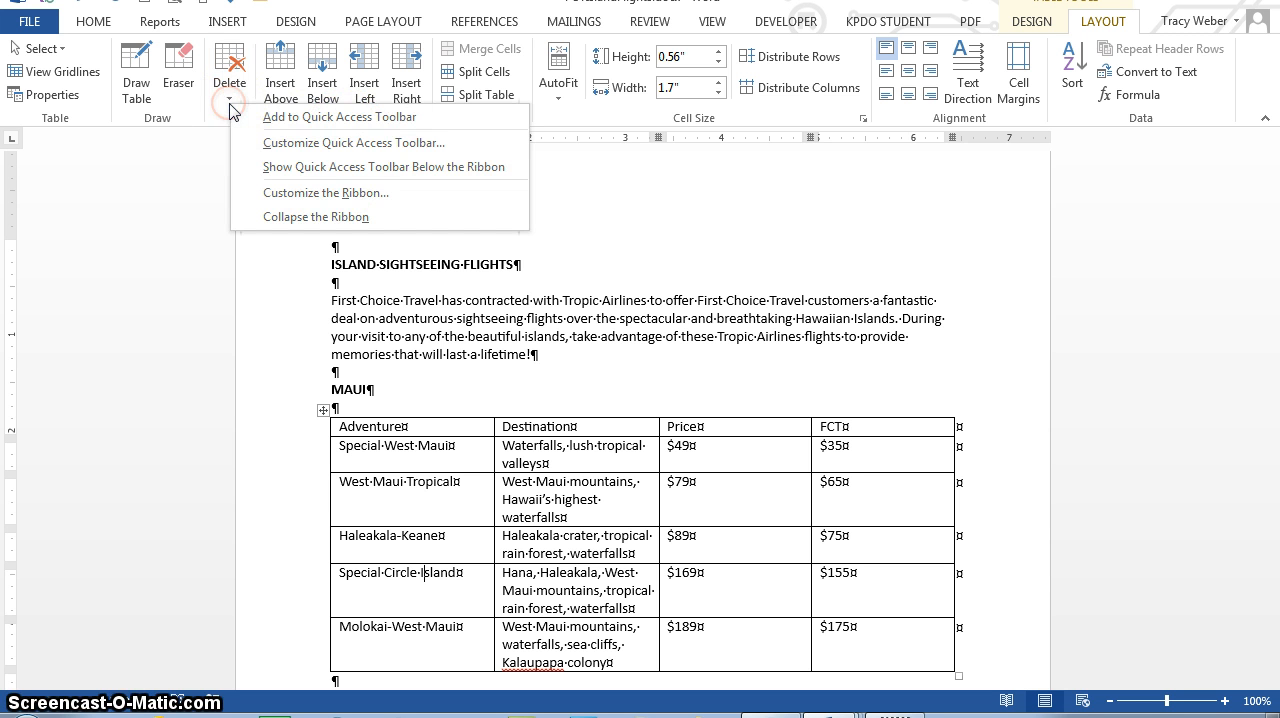
{"action": "left_click", "coordinate": [229, 103]}
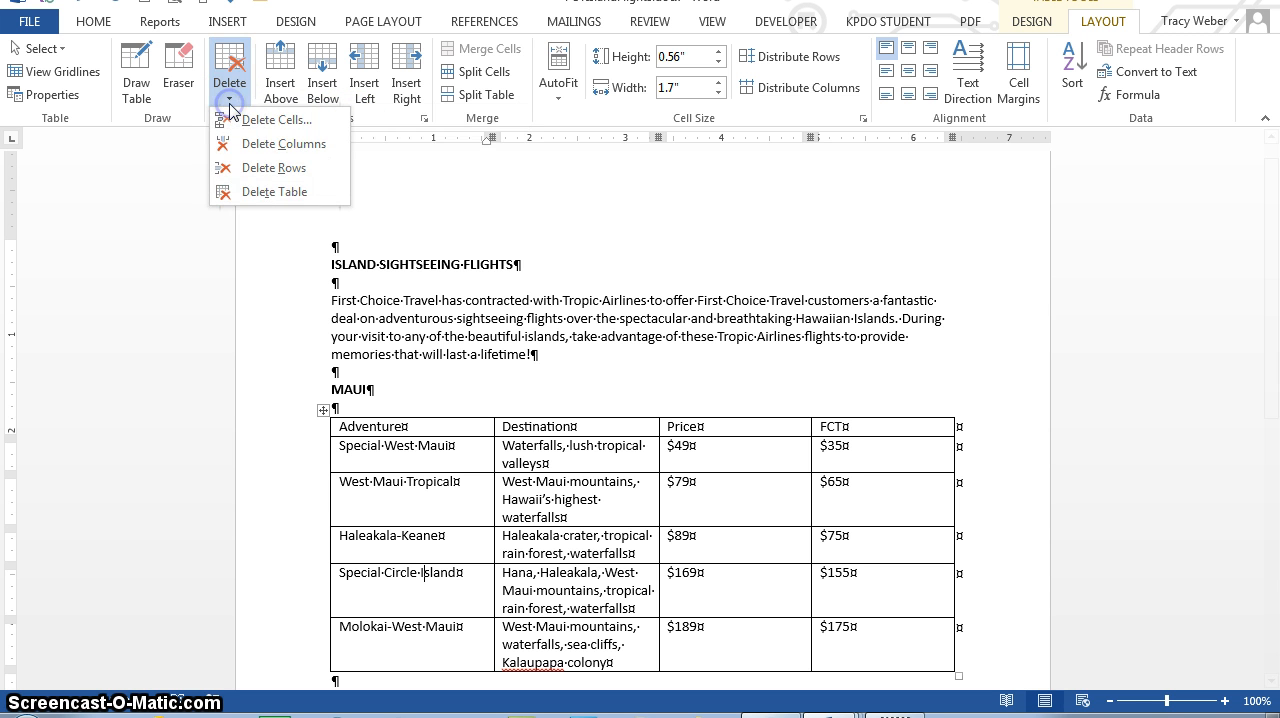
{"action": "left_click", "coordinate": [260, 168]}
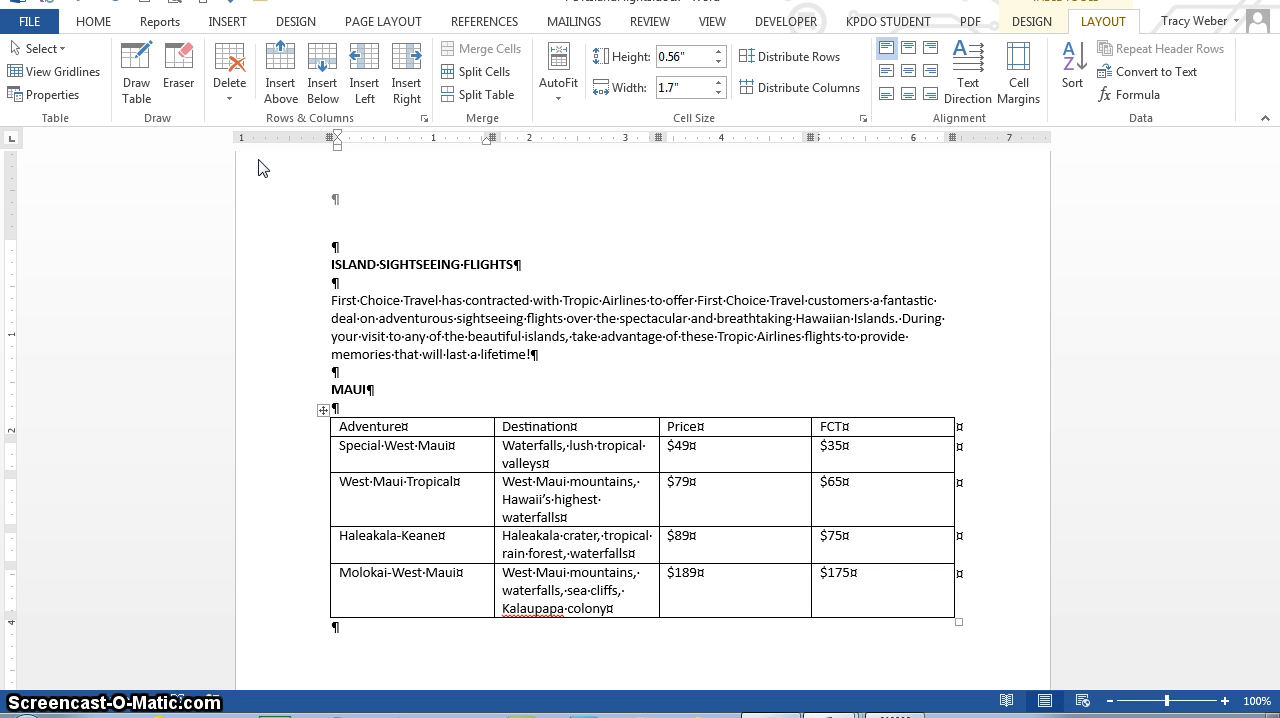
Step: Add a row above the column headings, merged into a single cell and titled MAUI FLIGHTS
{"action": "left_click", "coordinate": [380, 426]}
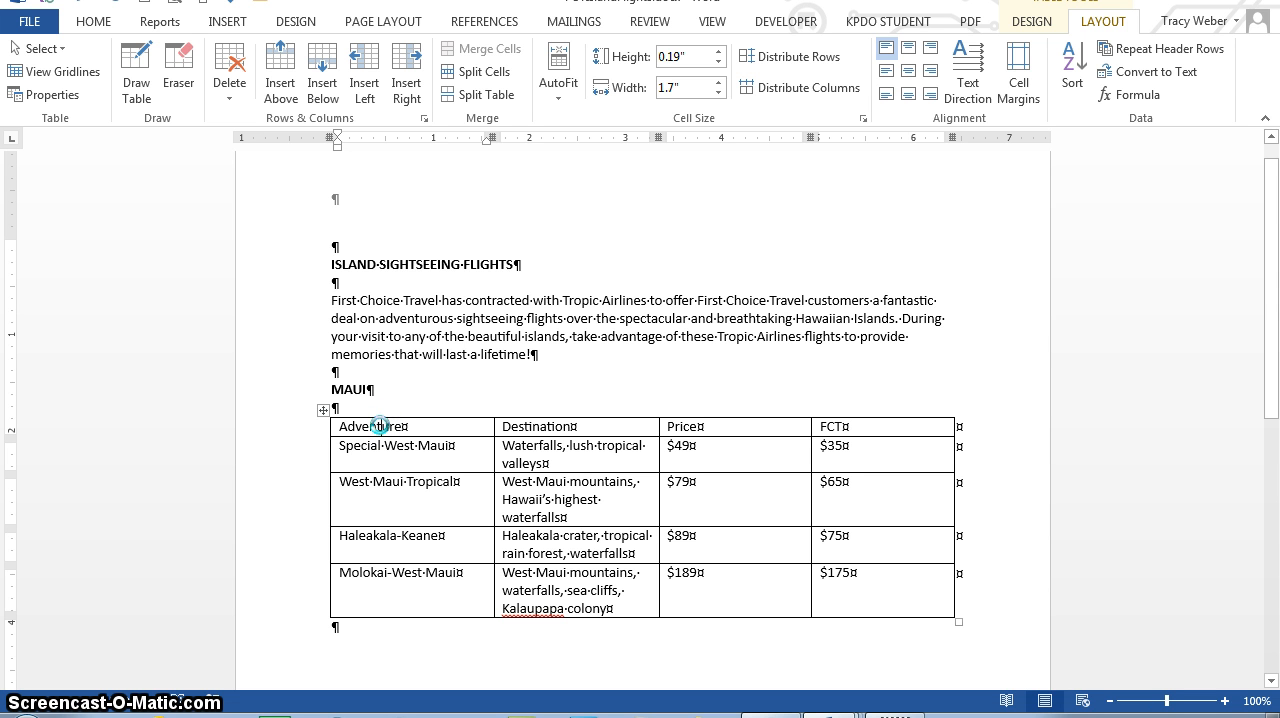
{"action": "left_click", "coordinate": [272, 90]}
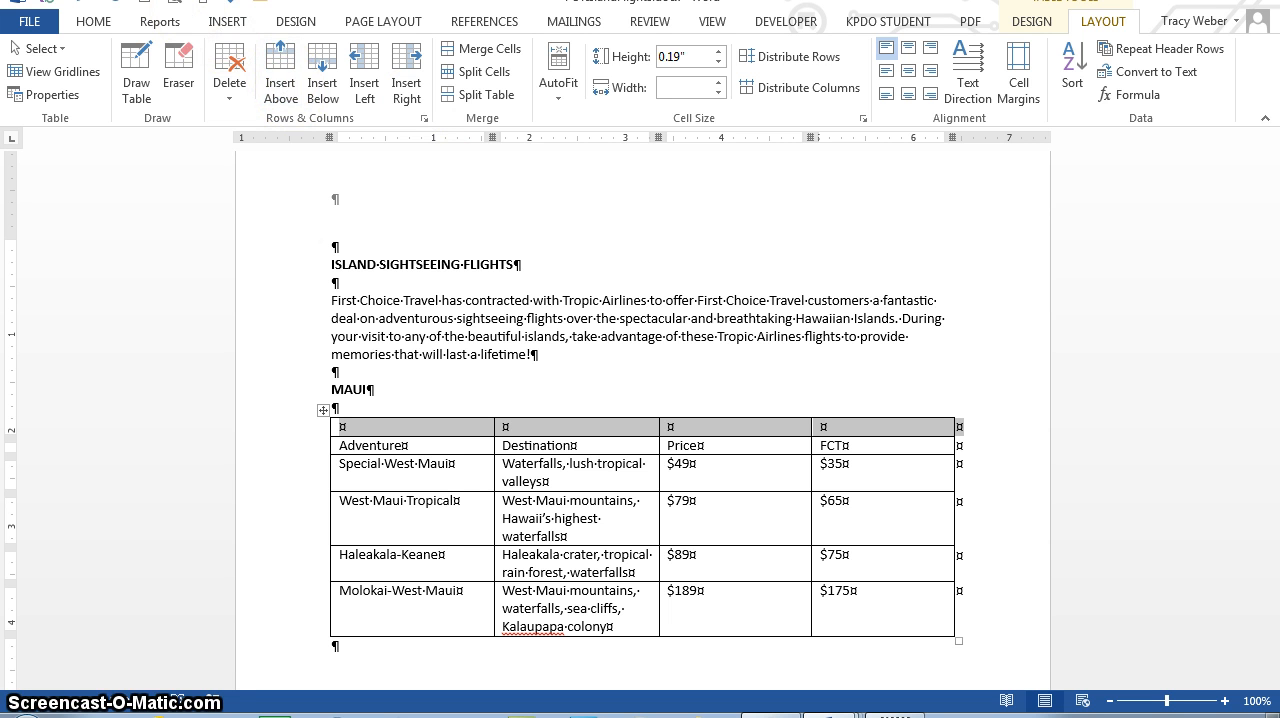
{"action": "left_click", "coordinate": [476, 48]}
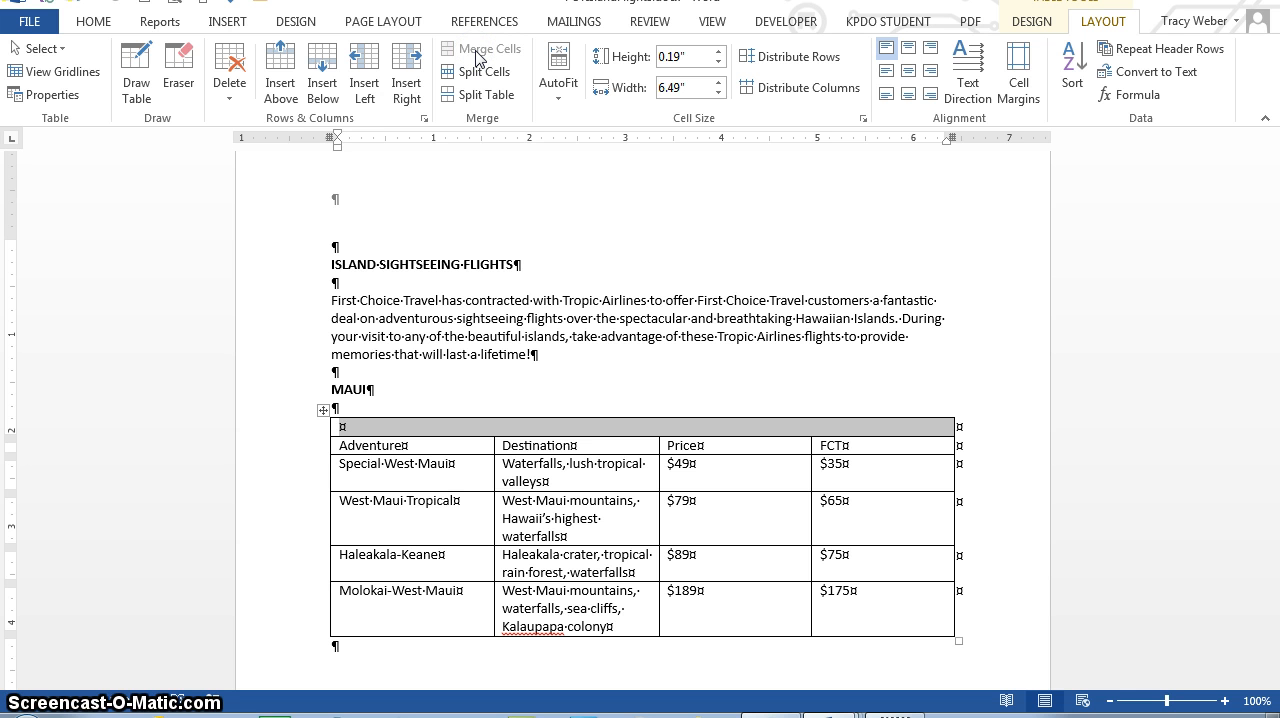
{"action": "type", "text": "MA"}
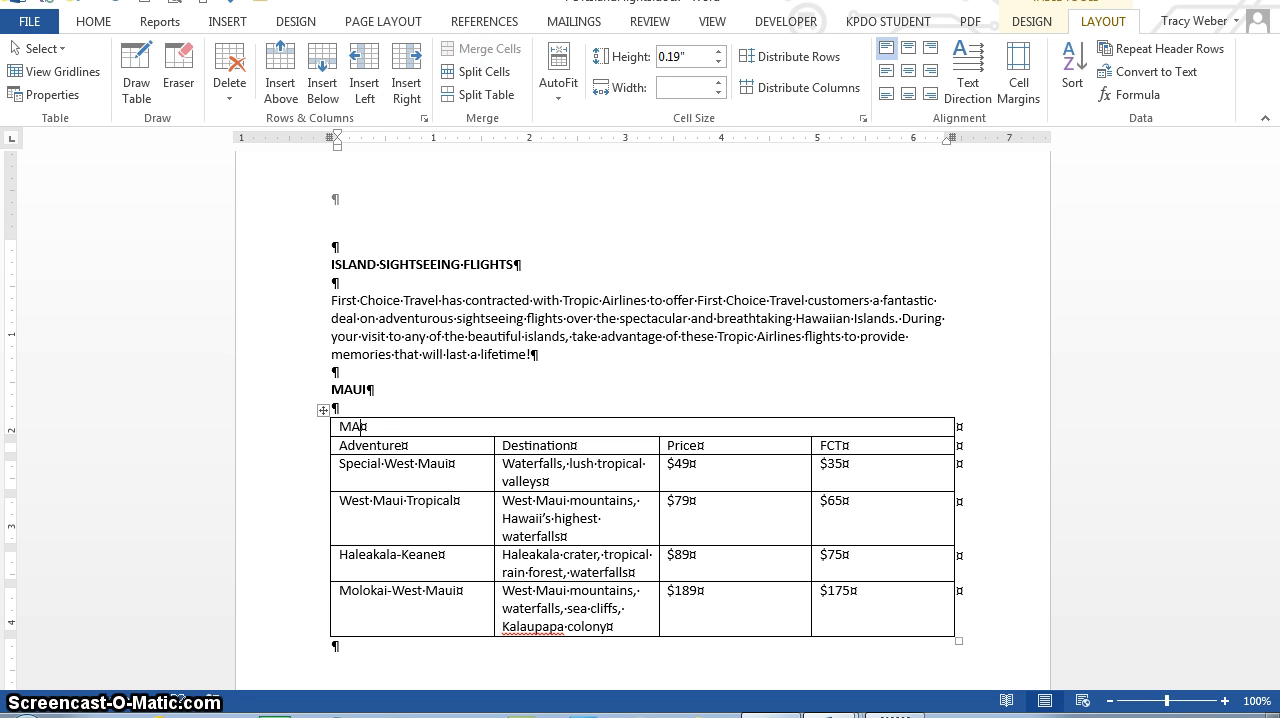
{"action": "type", "text": "UI FLIGHTS"}
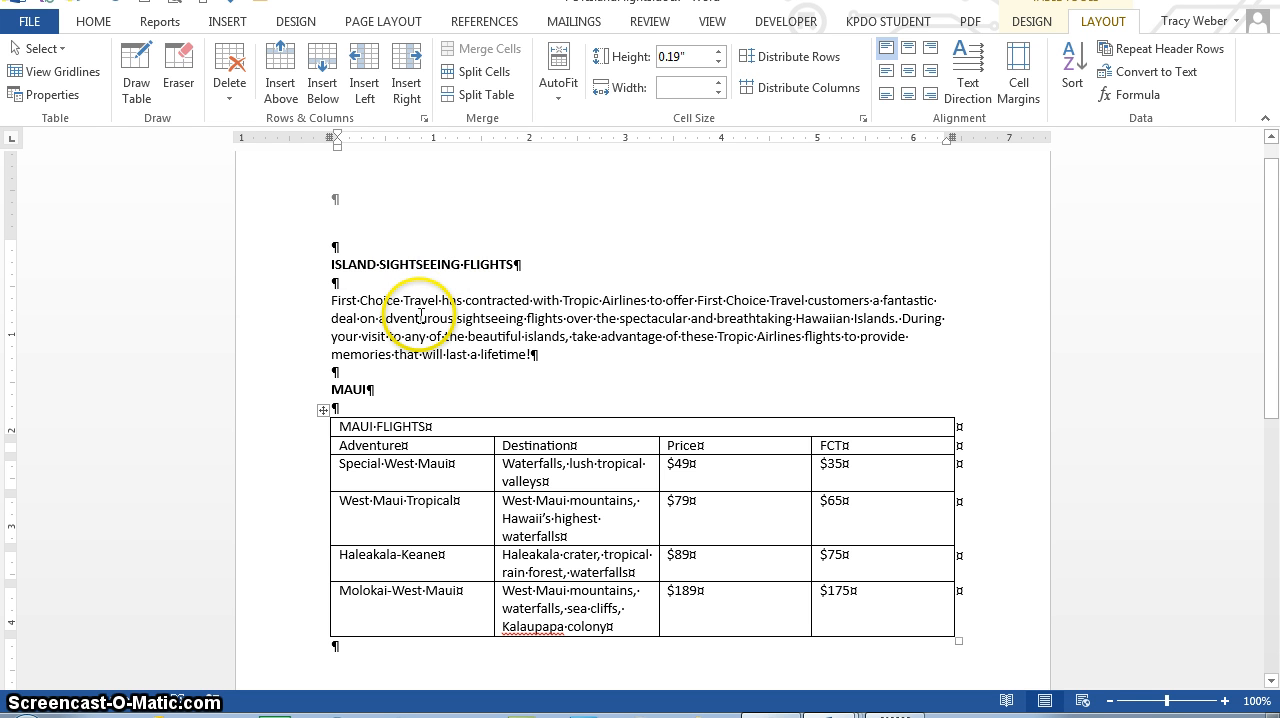
Step: Set the font of the entire table to Constantia
{"action": "left_click", "coordinate": [324, 410]}
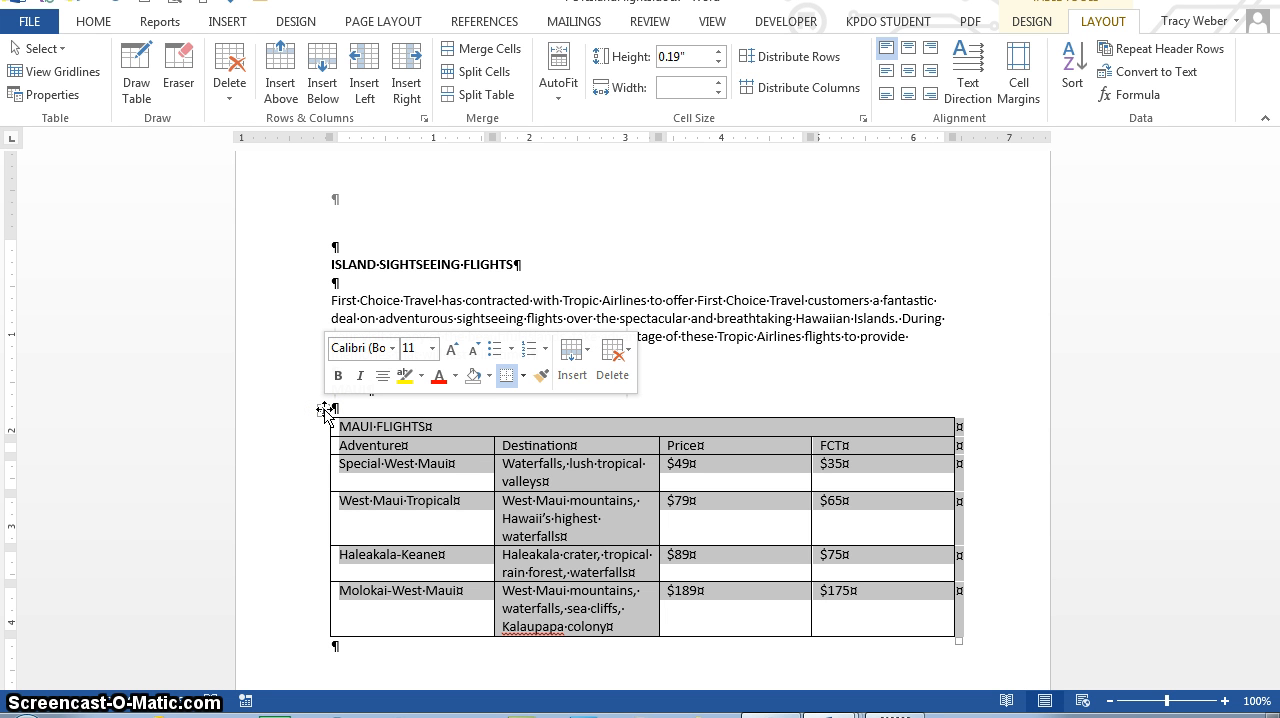
{"action": "left_click", "coordinate": [90, 22]}
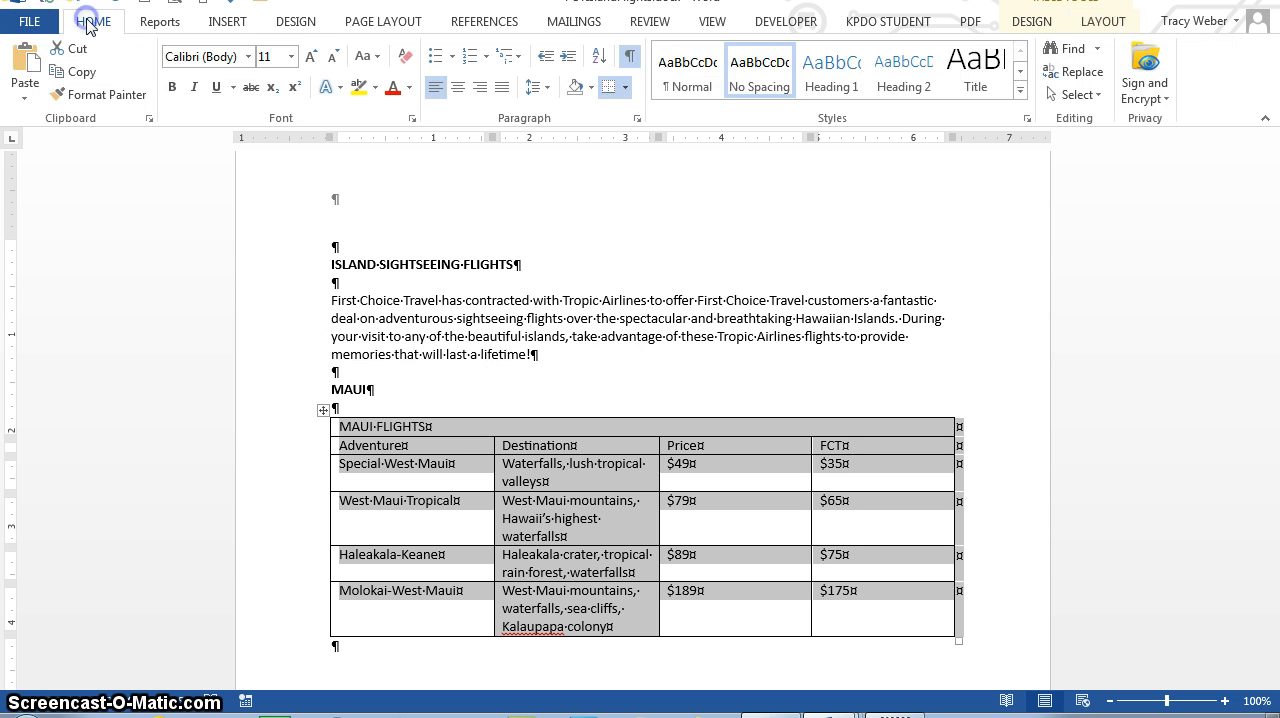
{"action": "left_click", "coordinate": [247, 57]}
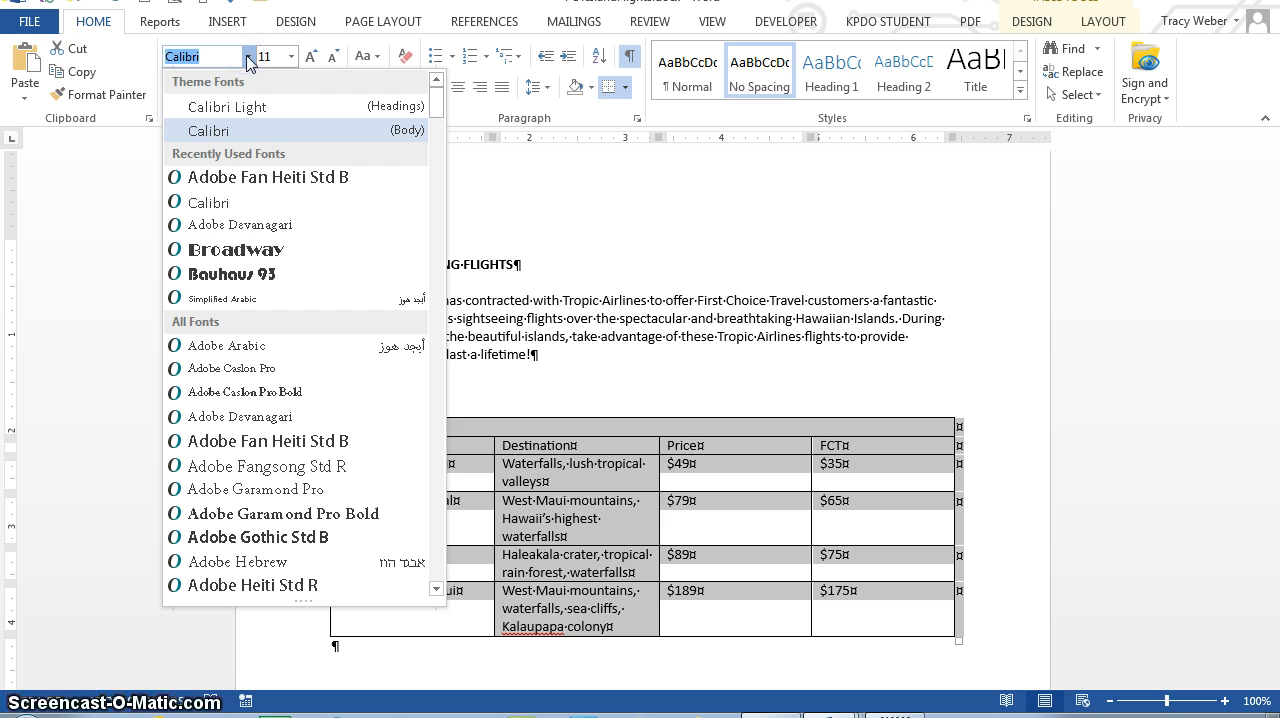
{"action": "left_click", "coordinate": [435, 112]}
{"action": "left_click_drag", "start_coordinate": [435, 112], "coordinate": [431, 188]}
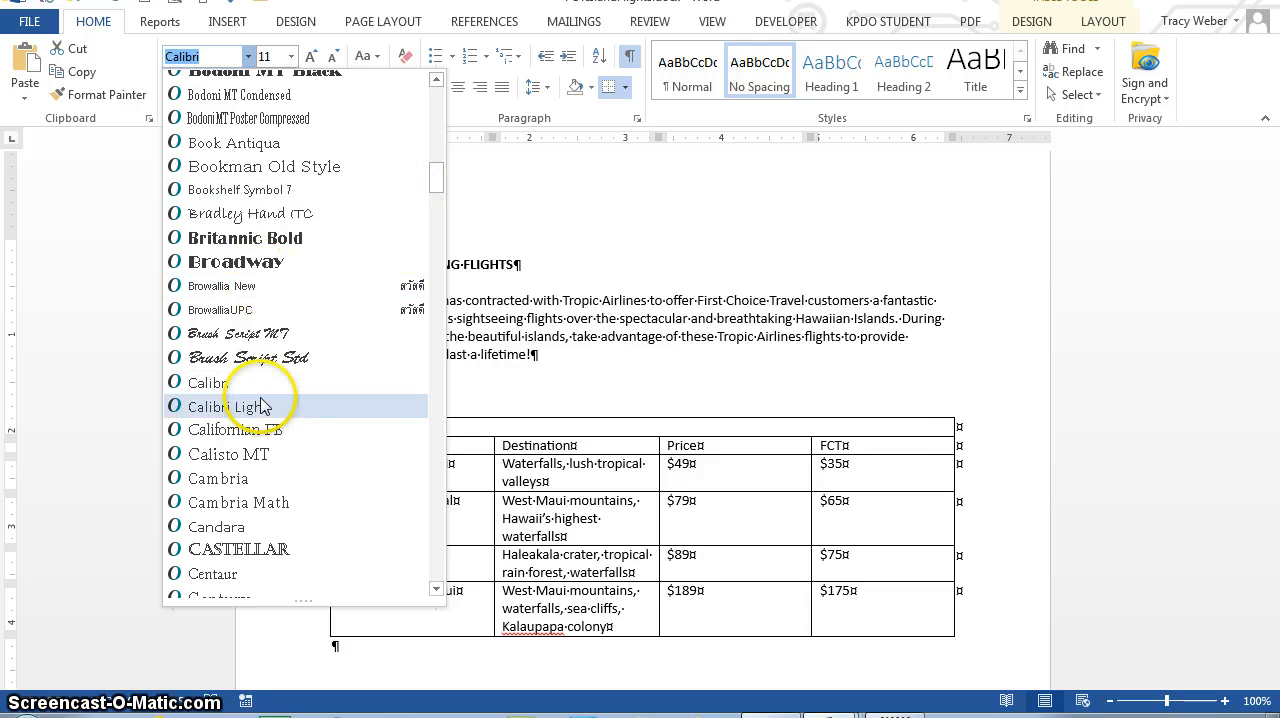
{"action": "left_click", "coordinate": [437, 589]}
{"action": "left_click", "coordinate": [437, 591]}
{"action": "left_click", "coordinate": [437, 591]}
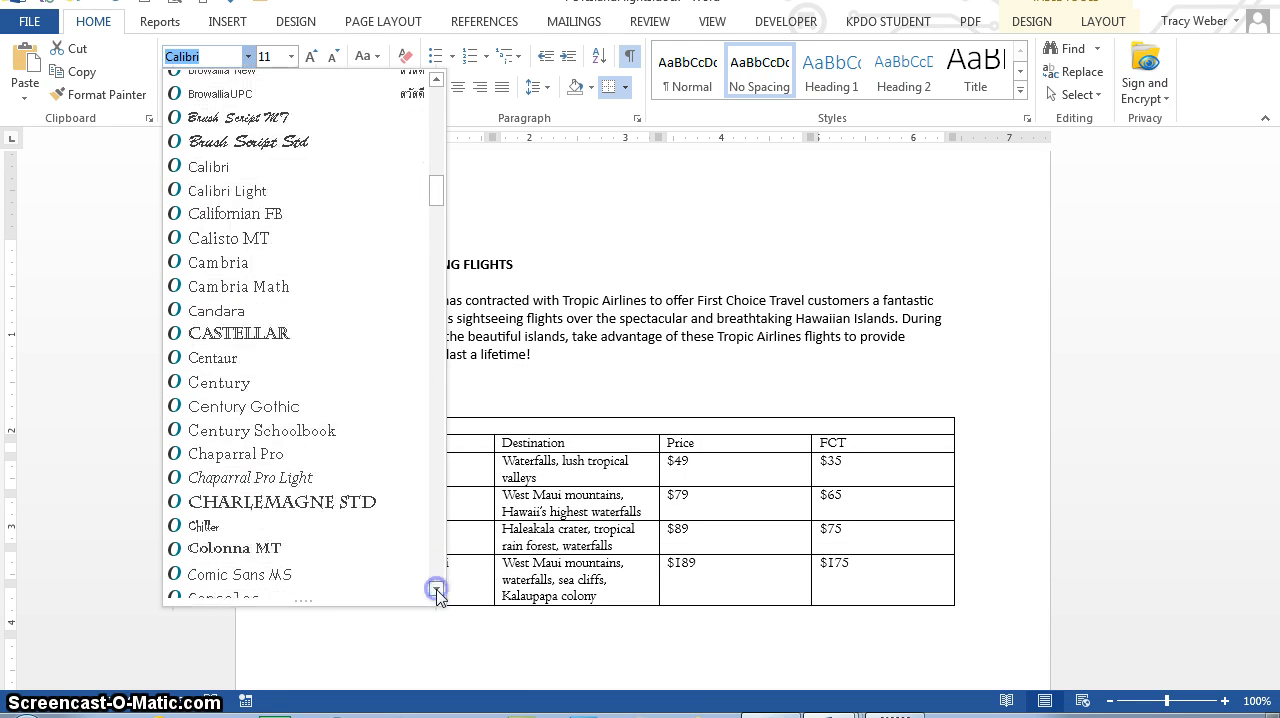
{"action": "left_click", "coordinate": [437, 591]}
{"action": "left_click", "coordinate": [437, 591]}
{"action": "left_click", "coordinate": [240, 526]}
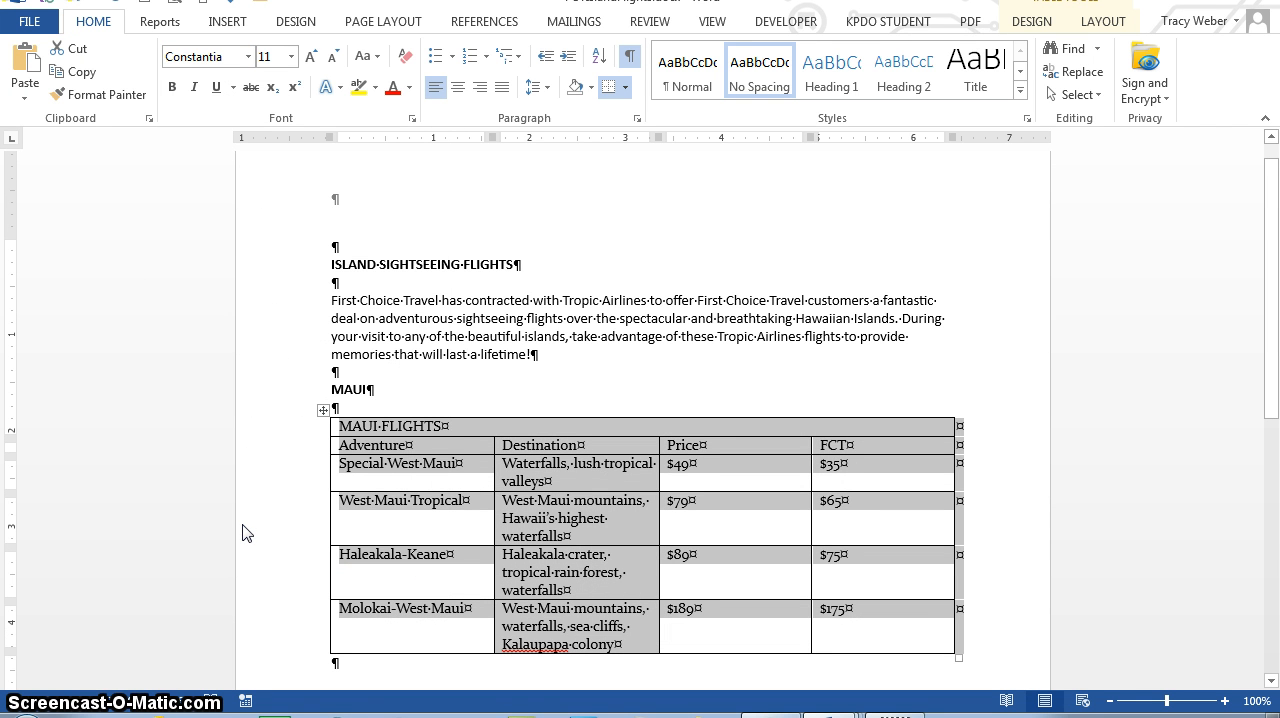
Step: Set the font size of the entire table to 12 and deselect it
{"action": "left_click", "coordinate": [291, 58]}
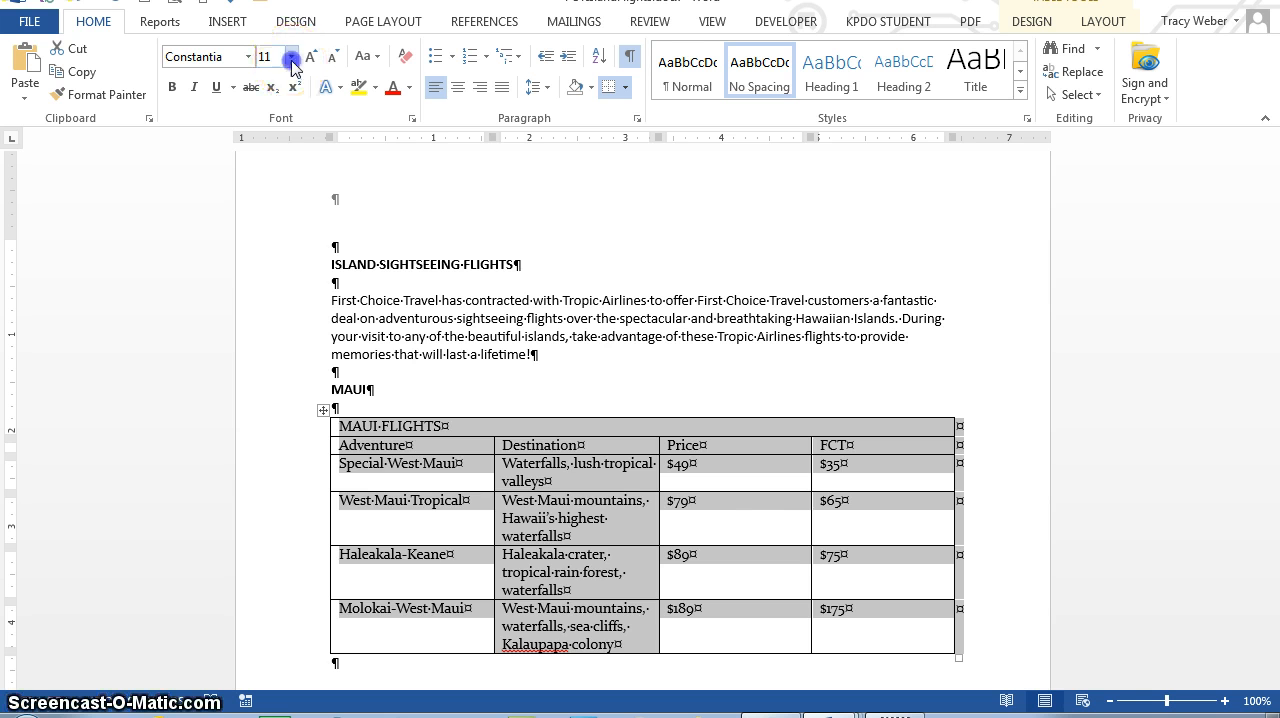
{"action": "left_click", "coordinate": [275, 167]}
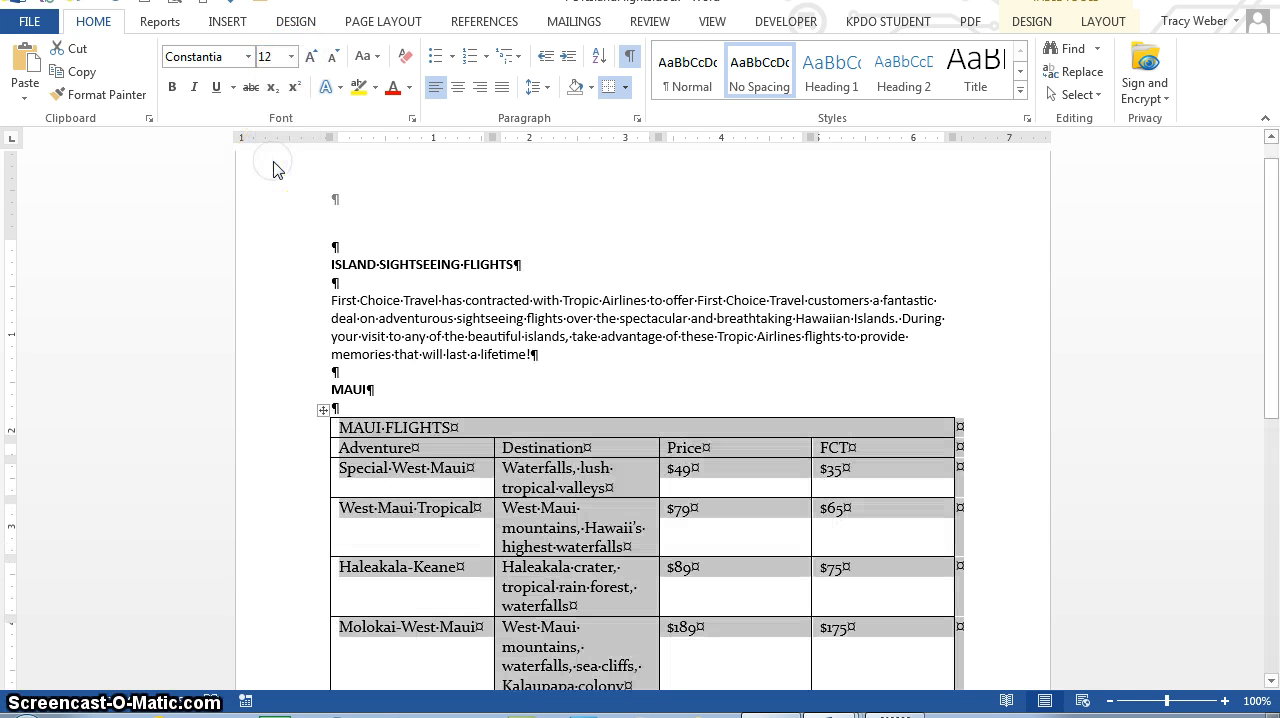
{"action": "left_click", "coordinate": [278, 168]}
{"action": "left_click_drag", "start_coordinate": [543, 258], "coordinate": [633, 381]}
{"action": "left_click", "coordinate": [633, 381]}
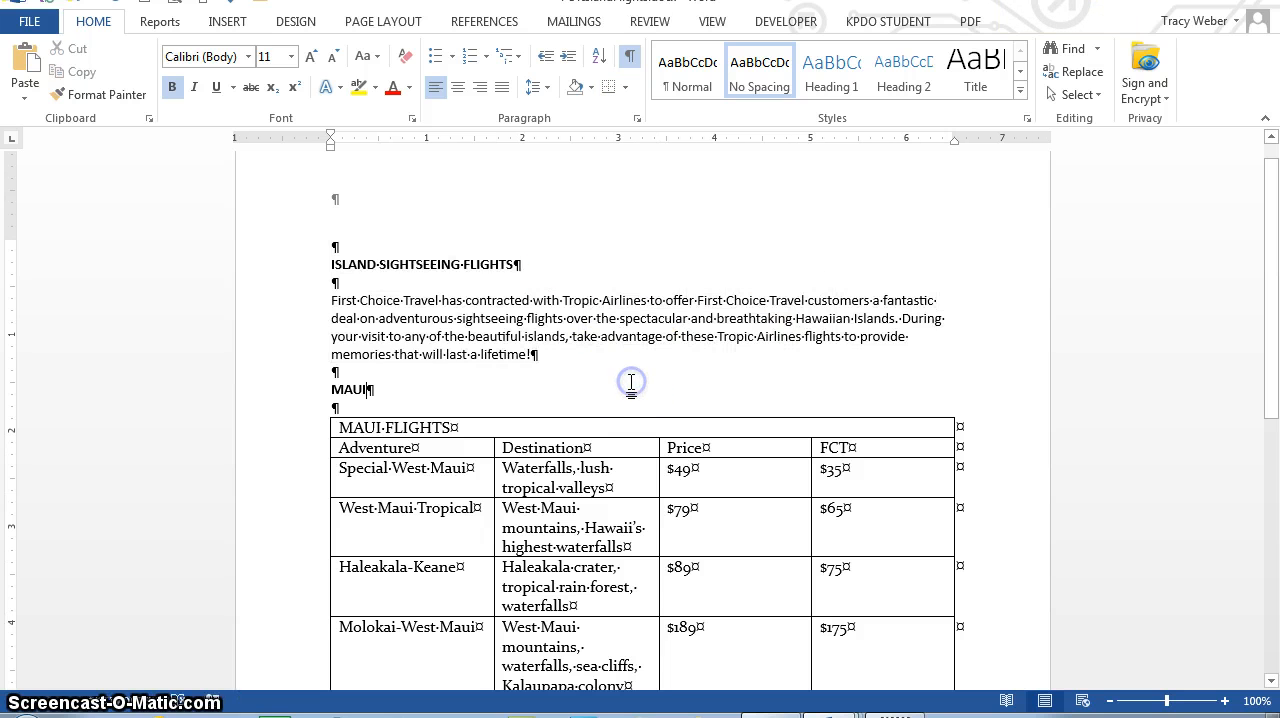
Step: Set the height of the MAUI FLIGHTS title row to 0.4 inches
{"action": "left_click_drag", "start_coordinate": [1272, 248], "coordinate": [1272, 300]}
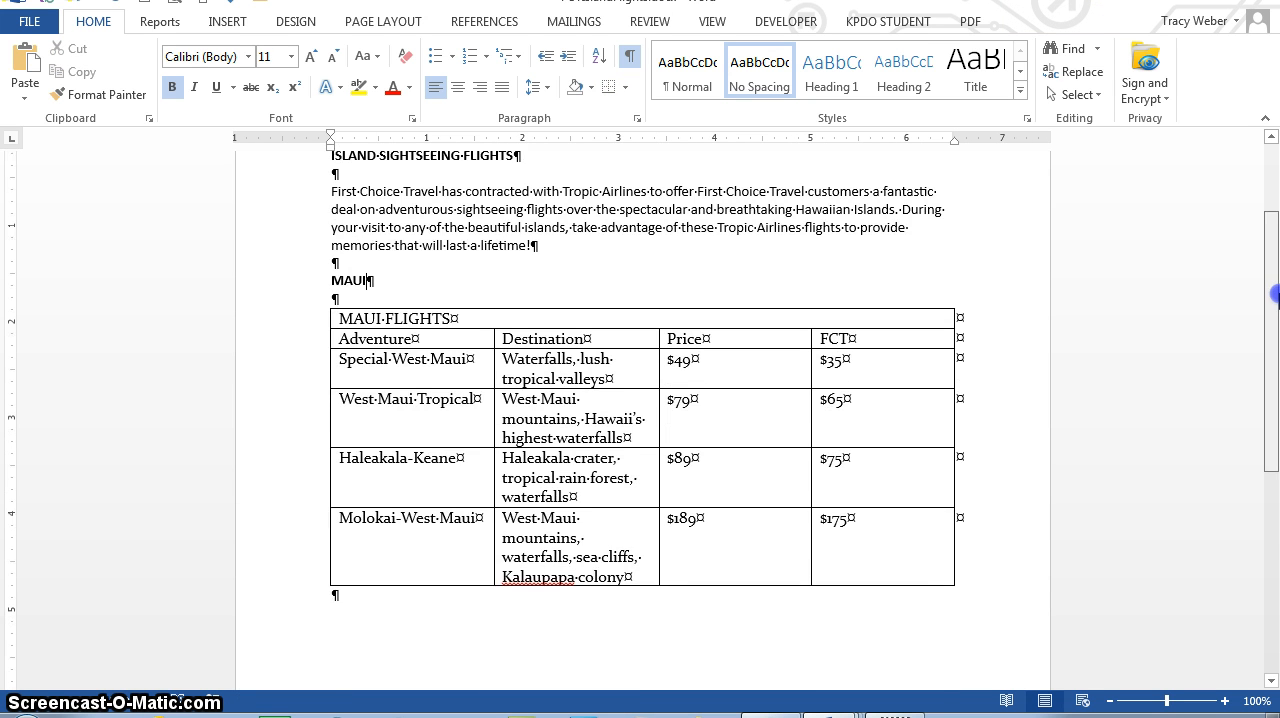
{"action": "left_click", "coordinate": [321, 302]}
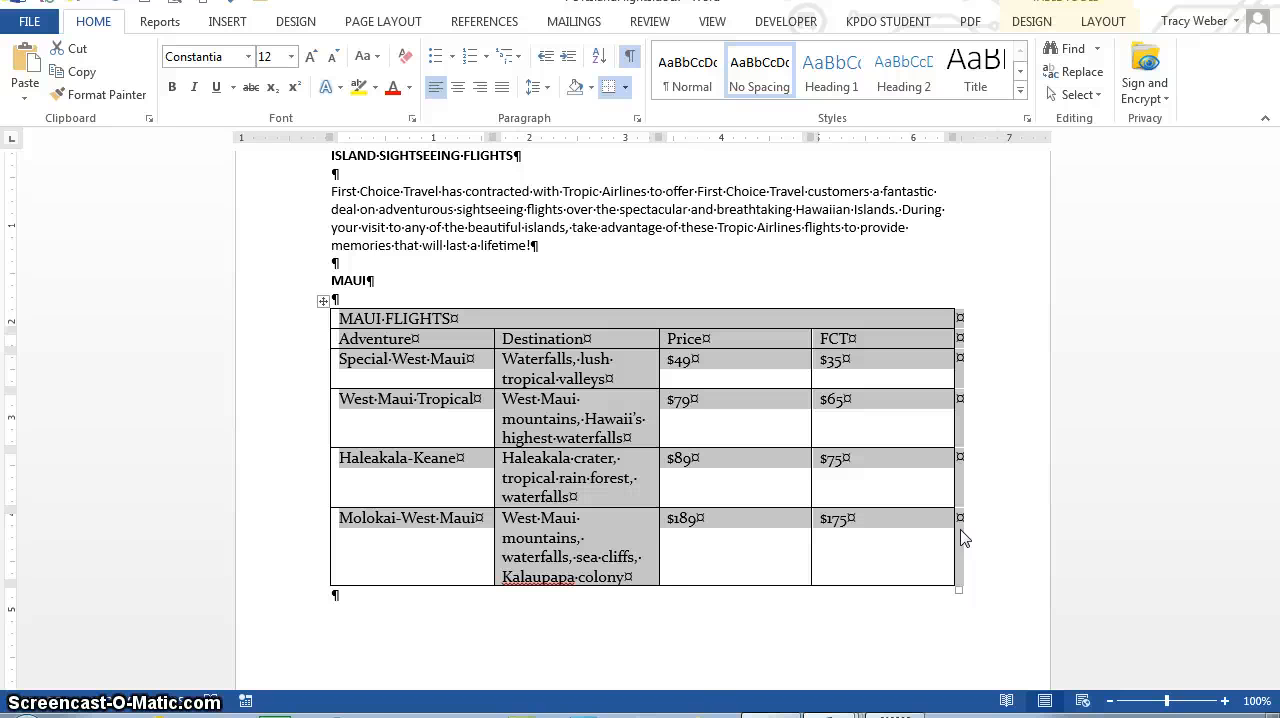
{"action": "left_click", "coordinate": [437, 320]}
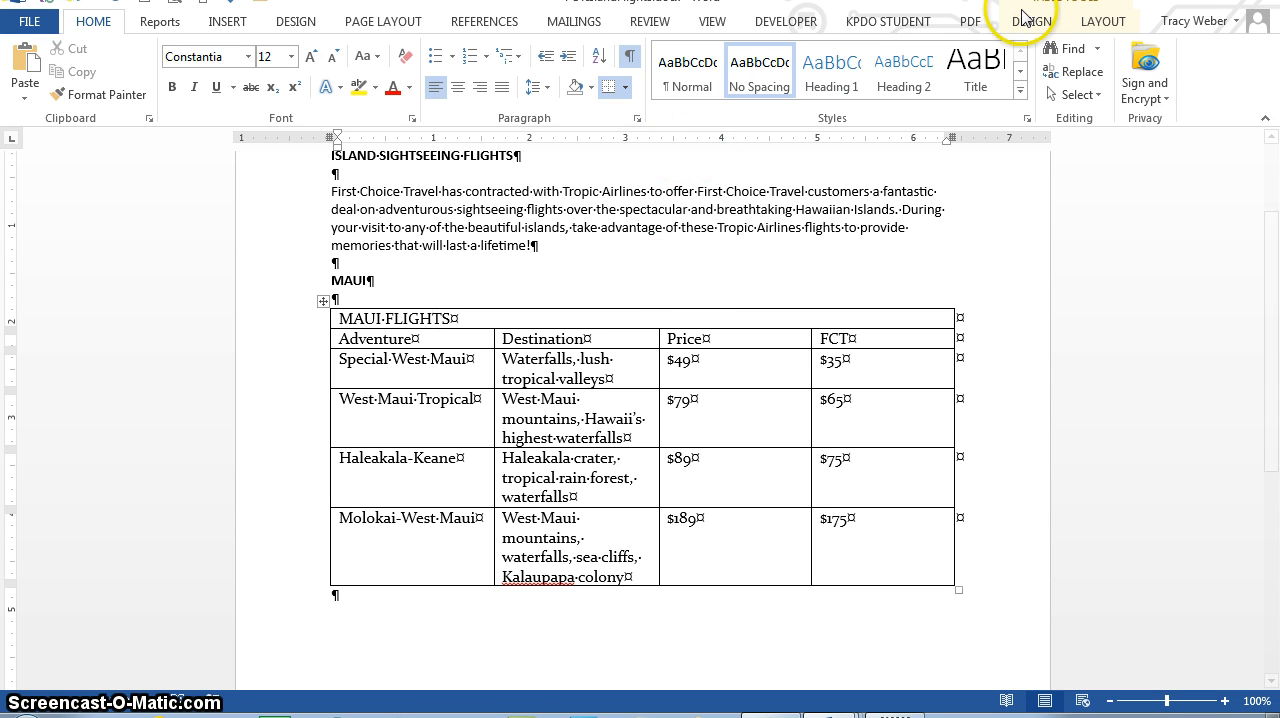
{"action": "left_click", "coordinate": [1103, 21]}
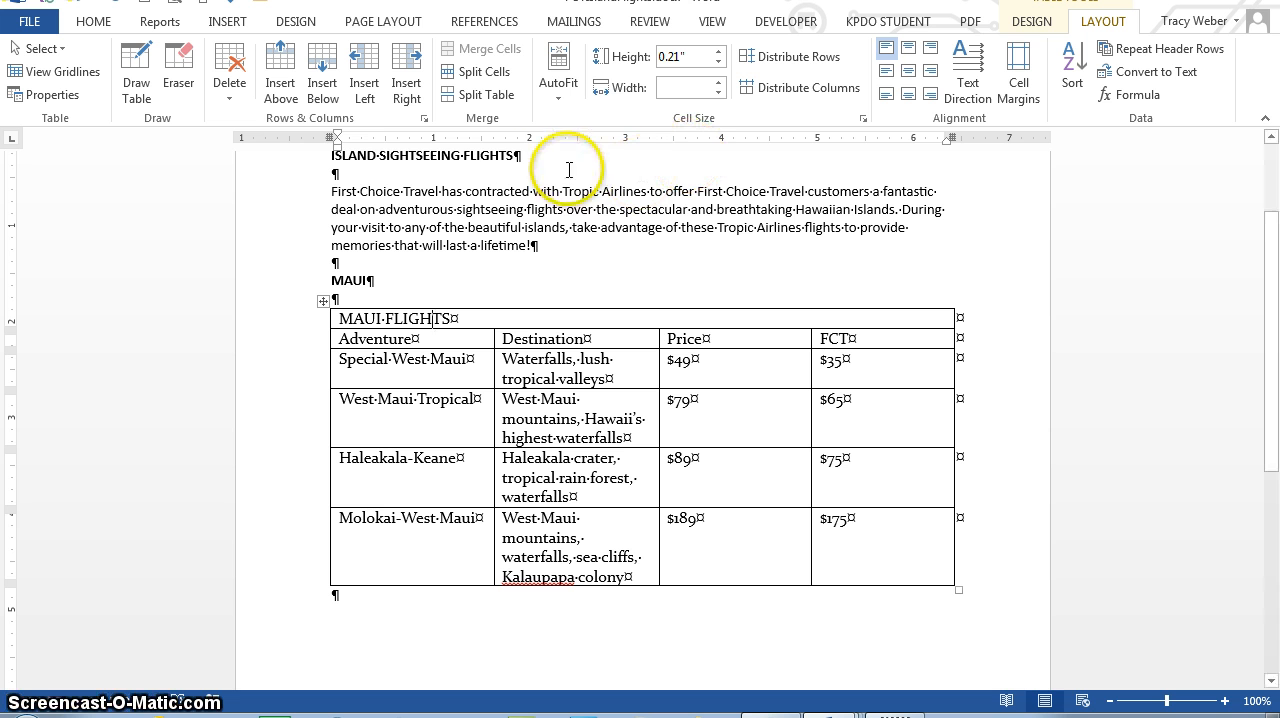
{"action": "left_click", "coordinate": [692, 57]}
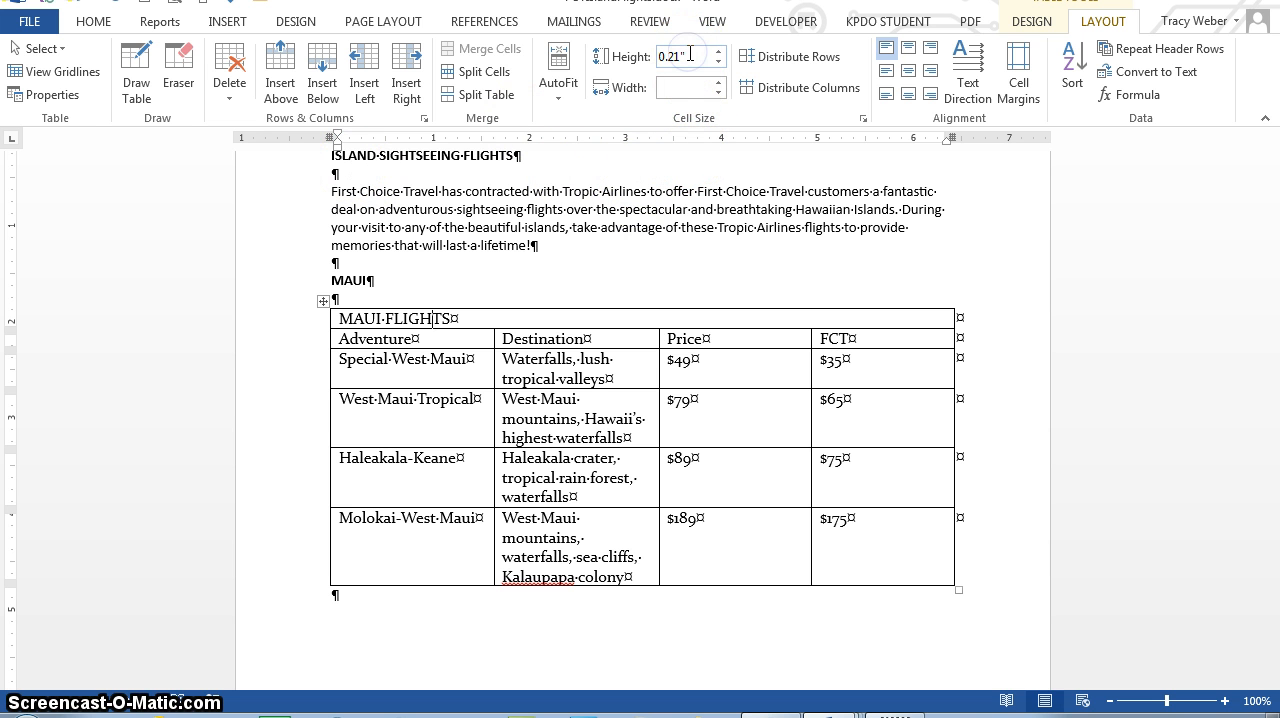
{"action": "key", "text": "BackSpace"}
{"action": "key", "text": "BackSpace"}
{"action": "key", "text": "BackSpace"}
{"action": "key", "text": "BackSpace"}
{"action": "key", "text": "BackSpace"}
{"action": "type", "text": ".4"}
{"action": "key", "text": "Return"}
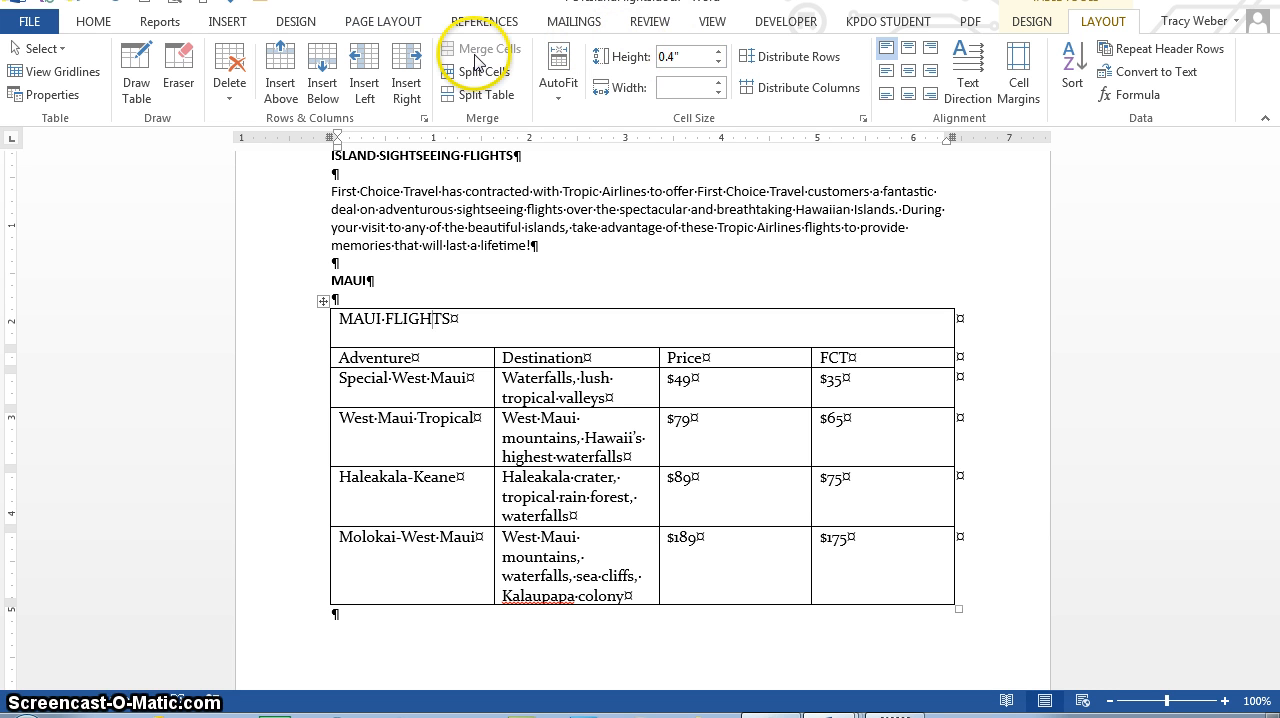
Step: Insert a new column before the Adventure column and merge all its cells into one
{"action": "left_click", "coordinate": [1080, 72]}
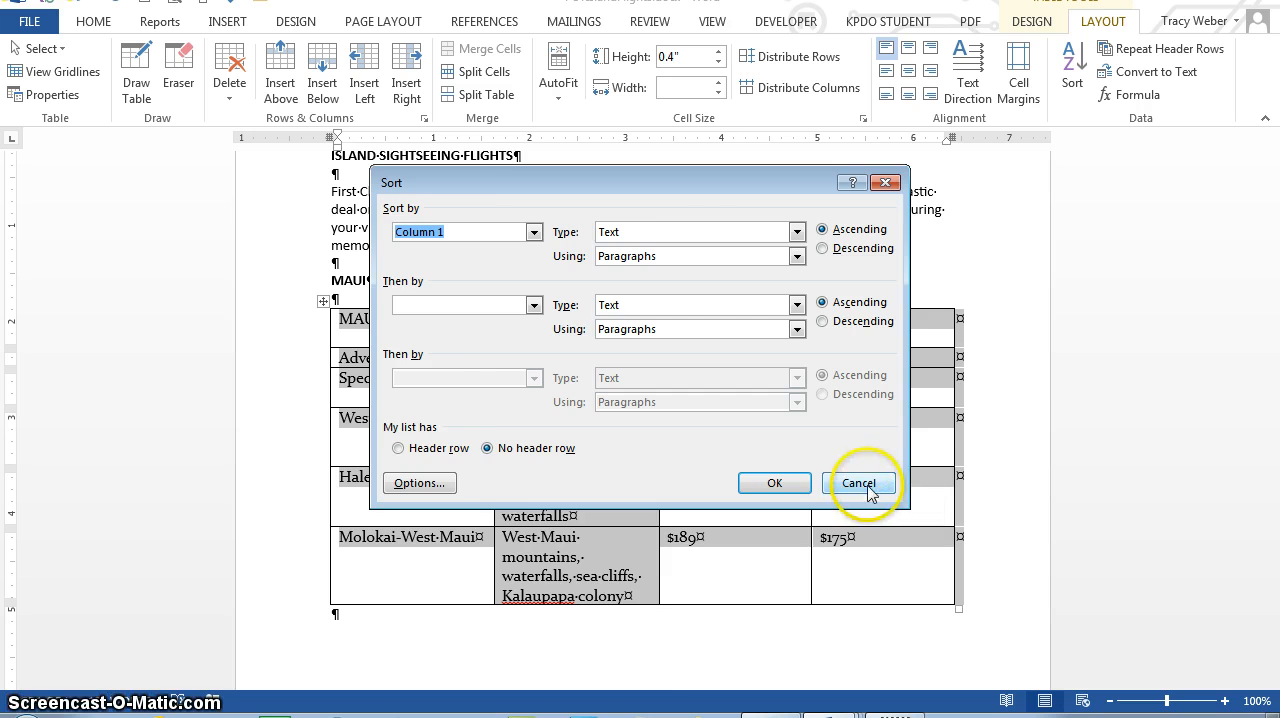
{"action": "left_click", "coordinate": [864, 483]}
{"action": "left_click", "coordinate": [364, 88]}
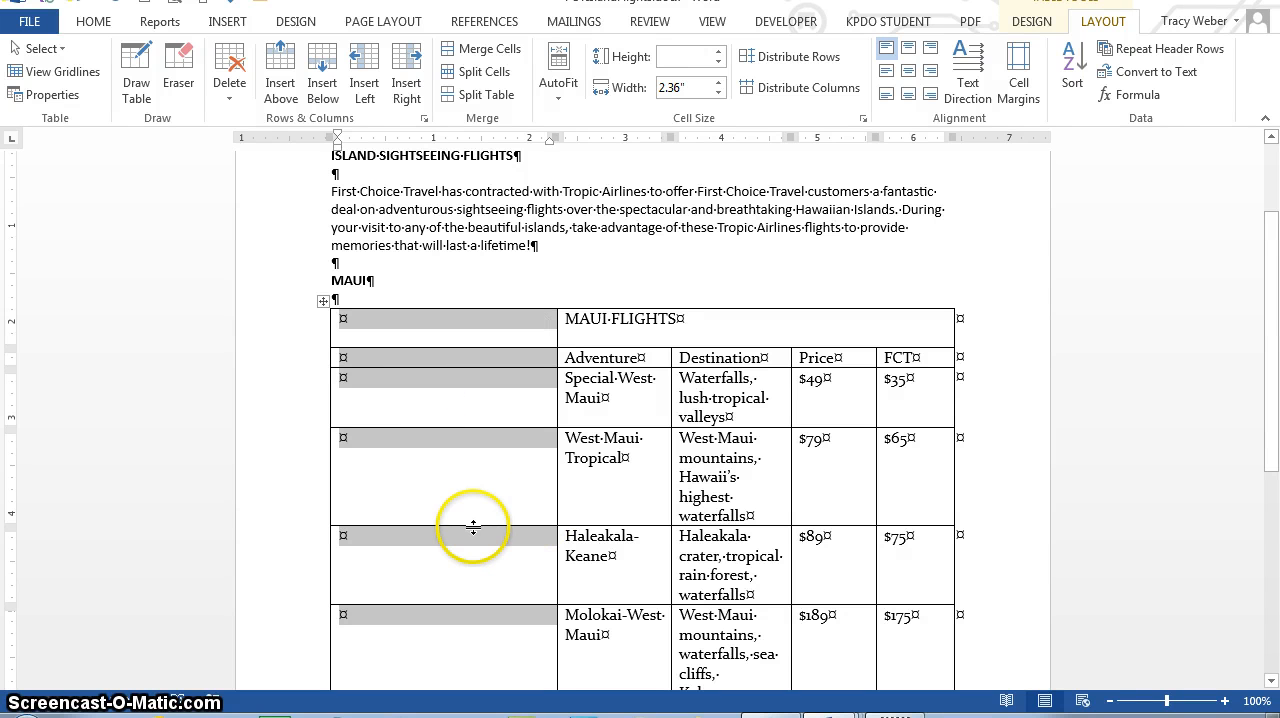
{"action": "left_click", "coordinate": [480, 55]}
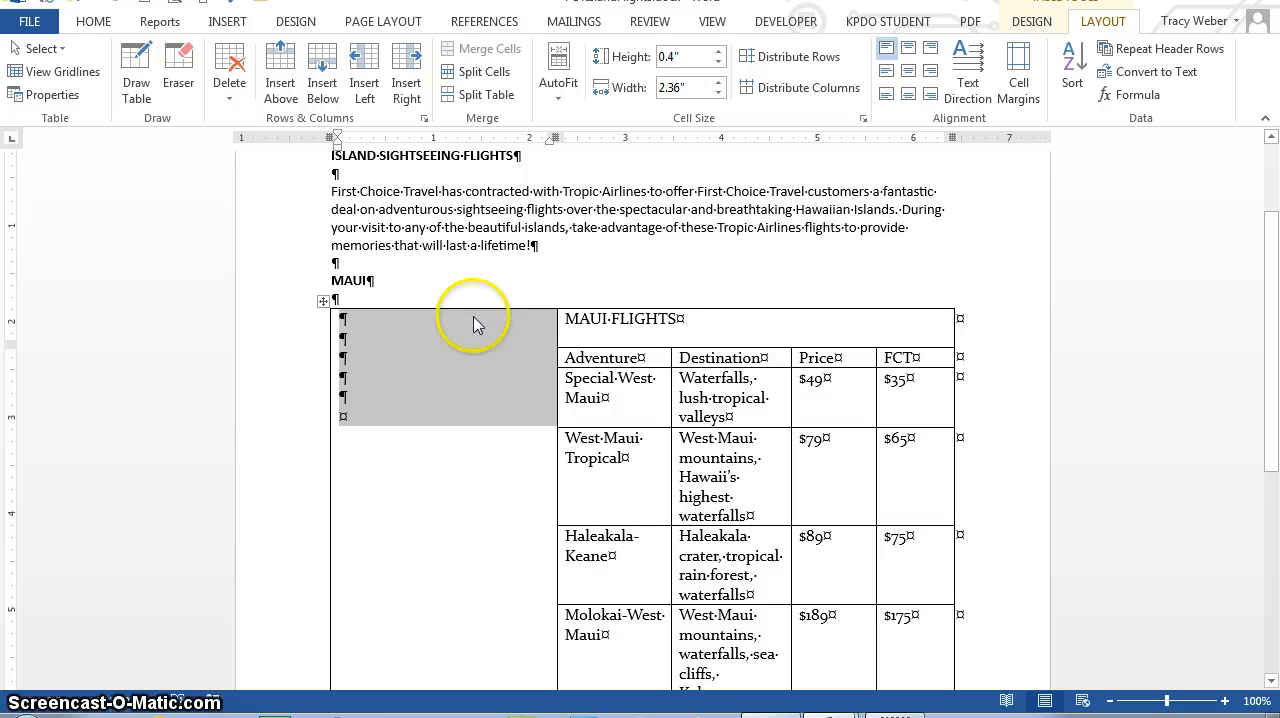
Step: Enter Hawaiian Adventures in the merged cell of the new first column
{"action": "type", "text": "hAWAIIan "}
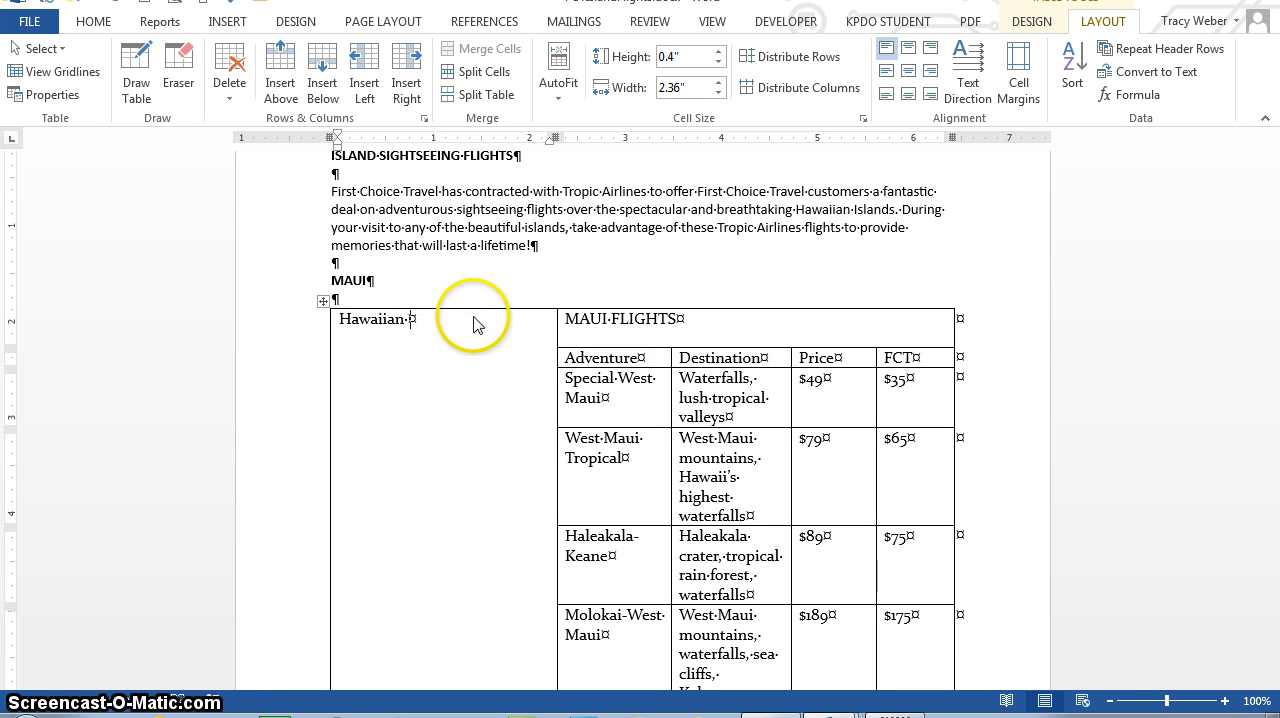
{"action": "type", "text": "Adventures"}
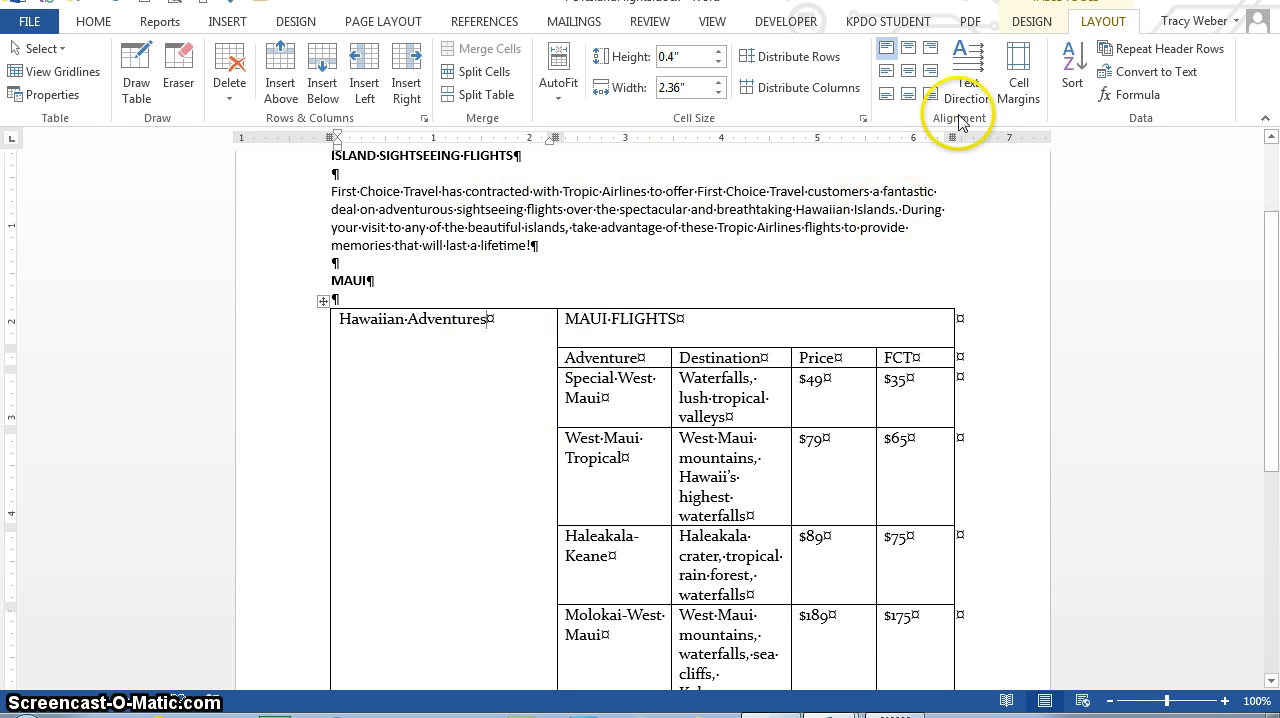
Step: Rotate the Hawaiian Adventures text to read from bottom to top and center it horizontally and vertically in its cell
{"action": "left_click", "coordinate": [970, 75]}
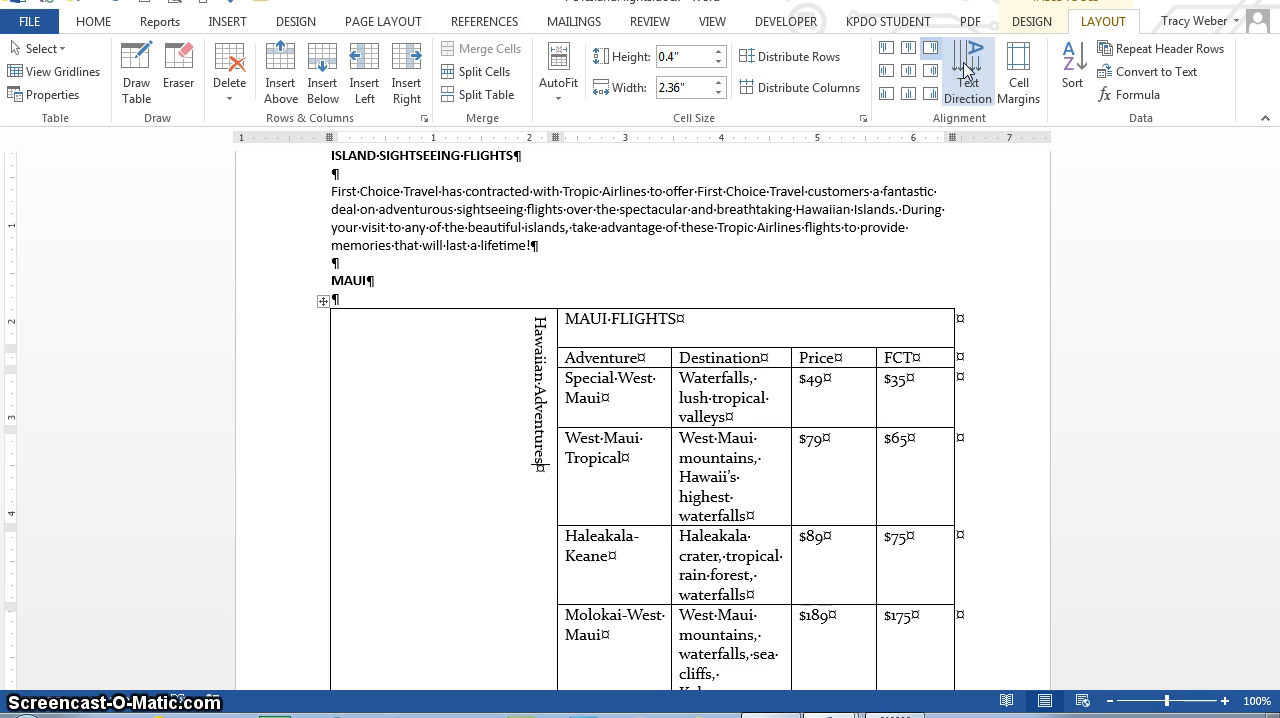
{"action": "left_click", "coordinate": [965, 66]}
{"action": "left_click", "coordinate": [965, 66]}
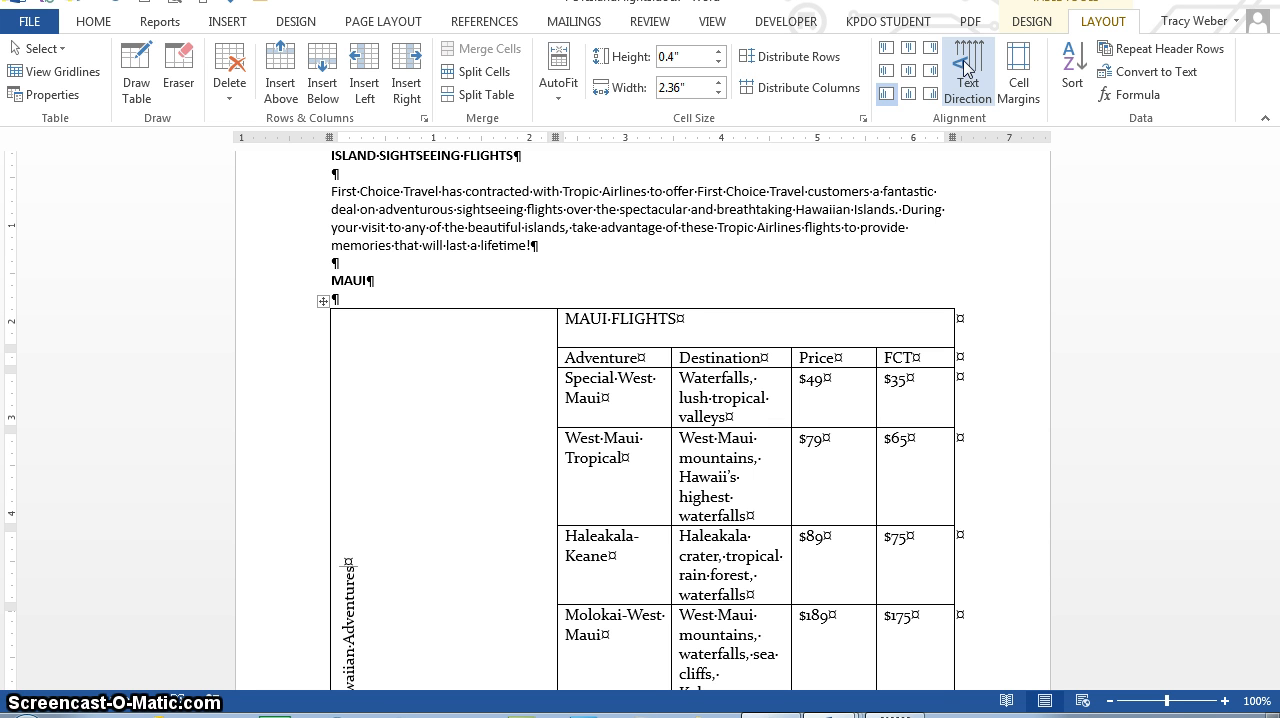
{"action": "left_click", "coordinate": [910, 72]}
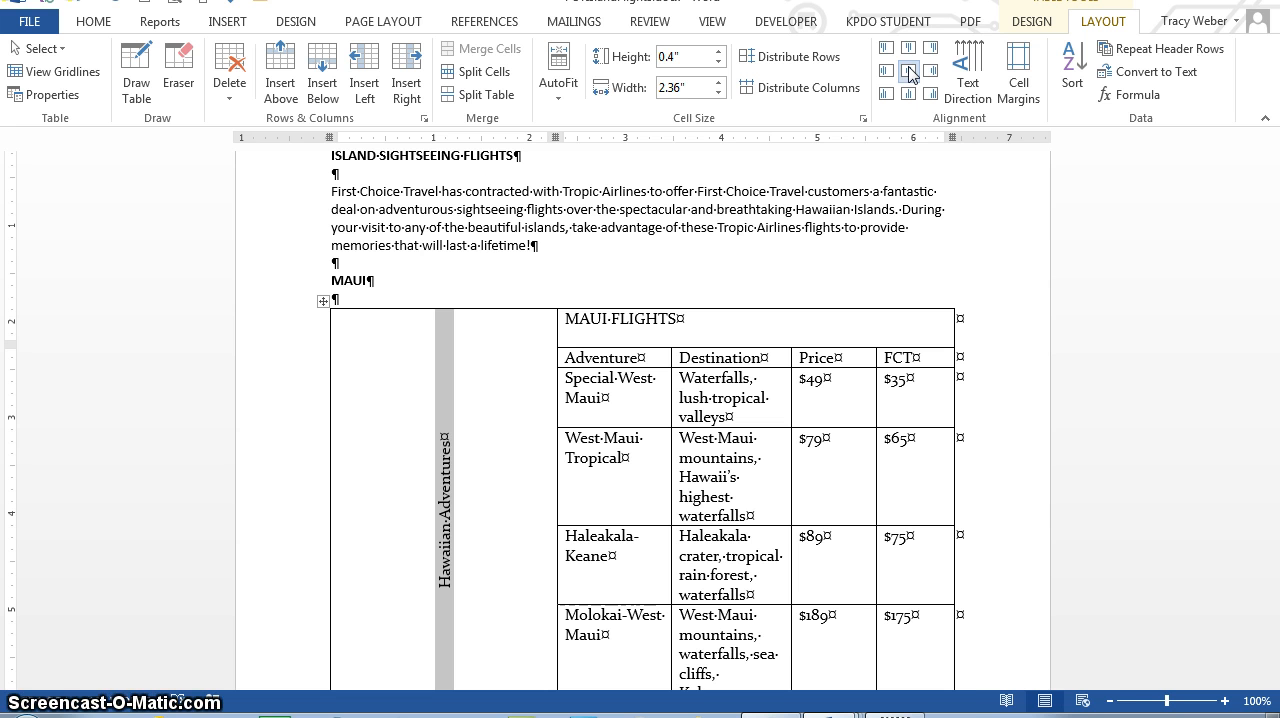
Step: Narrow the Hawaiian Adventures column to about 0.62 inches
{"action": "left_click", "coordinate": [1109, 701]}
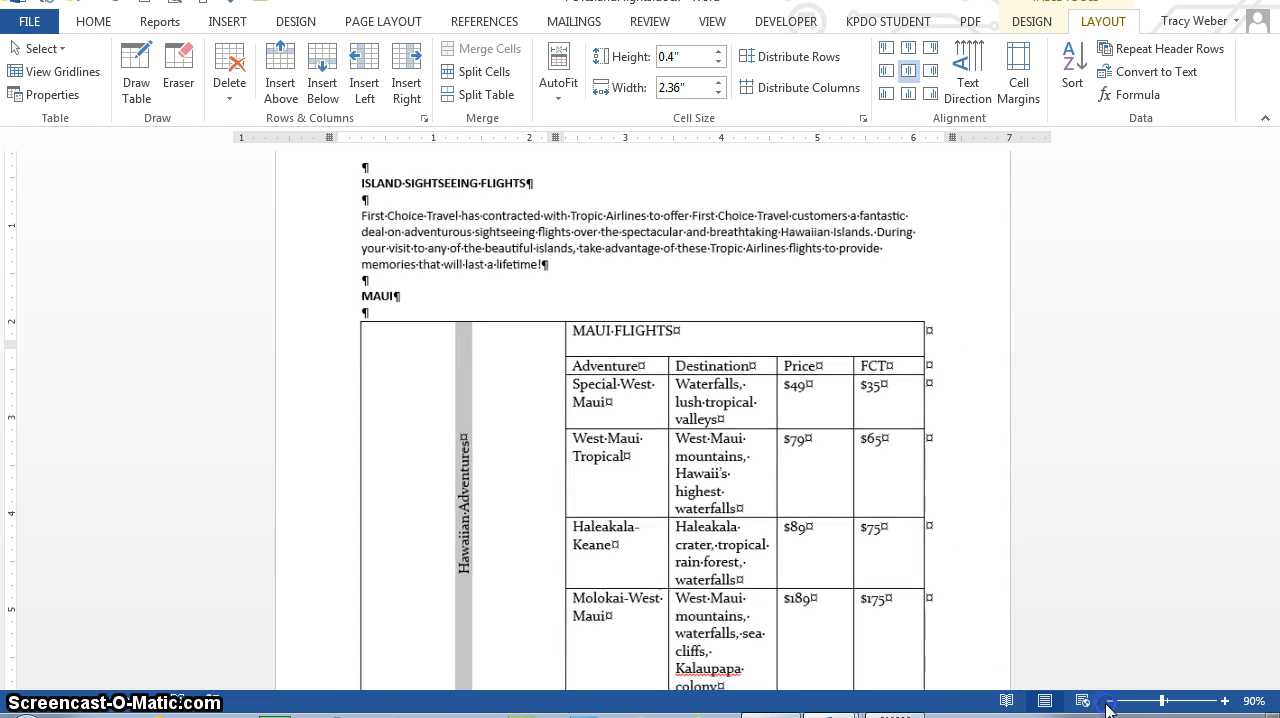
{"action": "left_click", "coordinate": [1109, 701]}
{"action": "left_click", "coordinate": [1109, 701]}
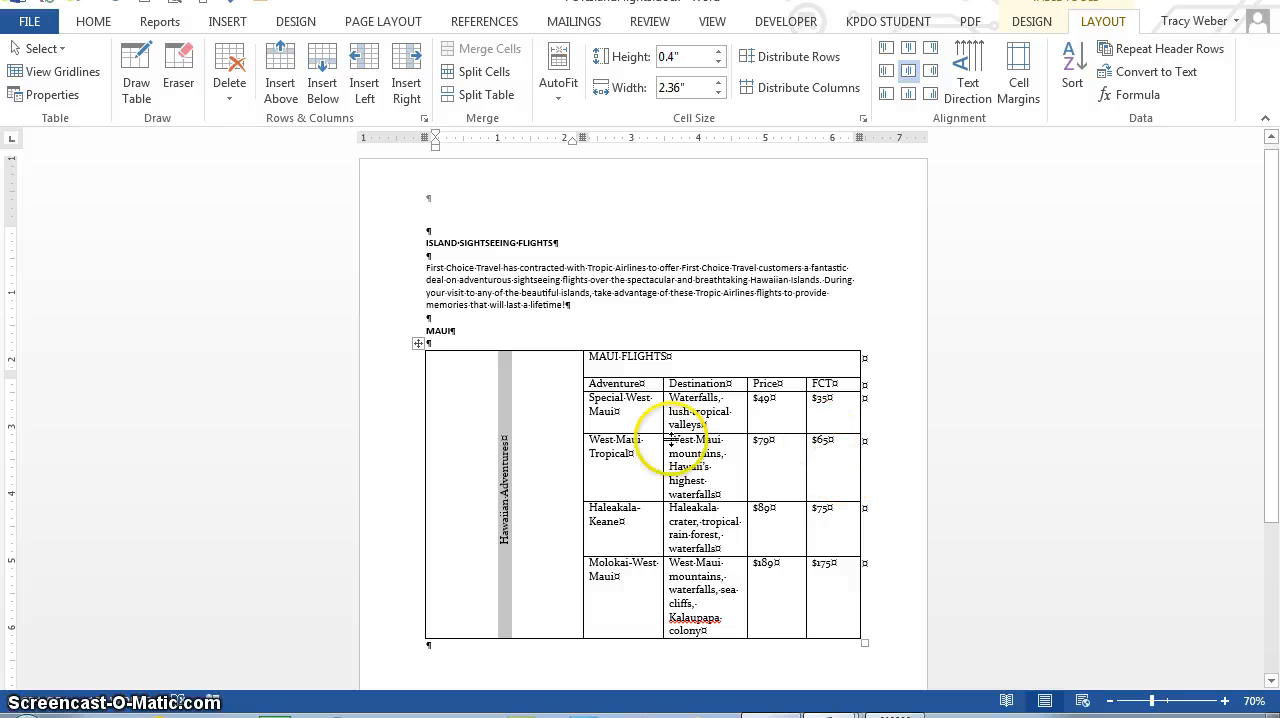
{"action": "left_click", "coordinate": [556, 434]}
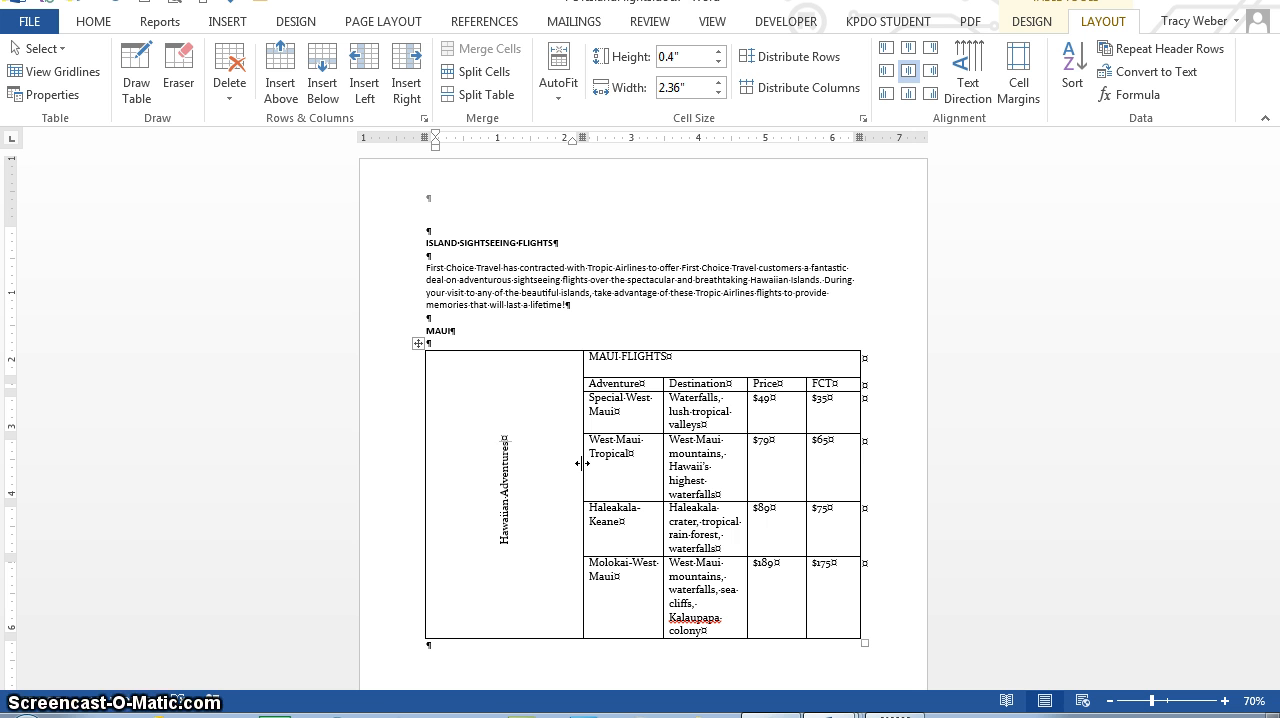
{"action": "left_click_drag", "start_coordinate": [579, 463], "coordinate": [582, 463]}
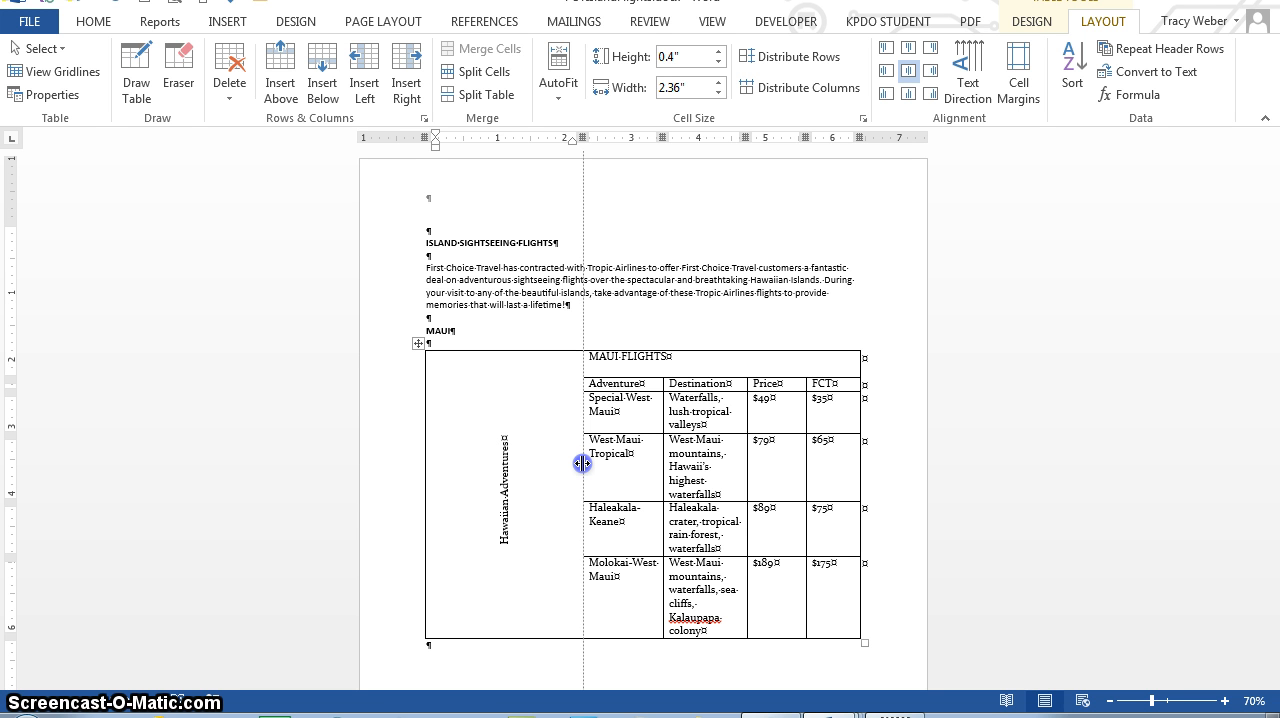
{"action": "left_click_drag", "start_coordinate": [582, 463], "coordinate": [471, 462]}
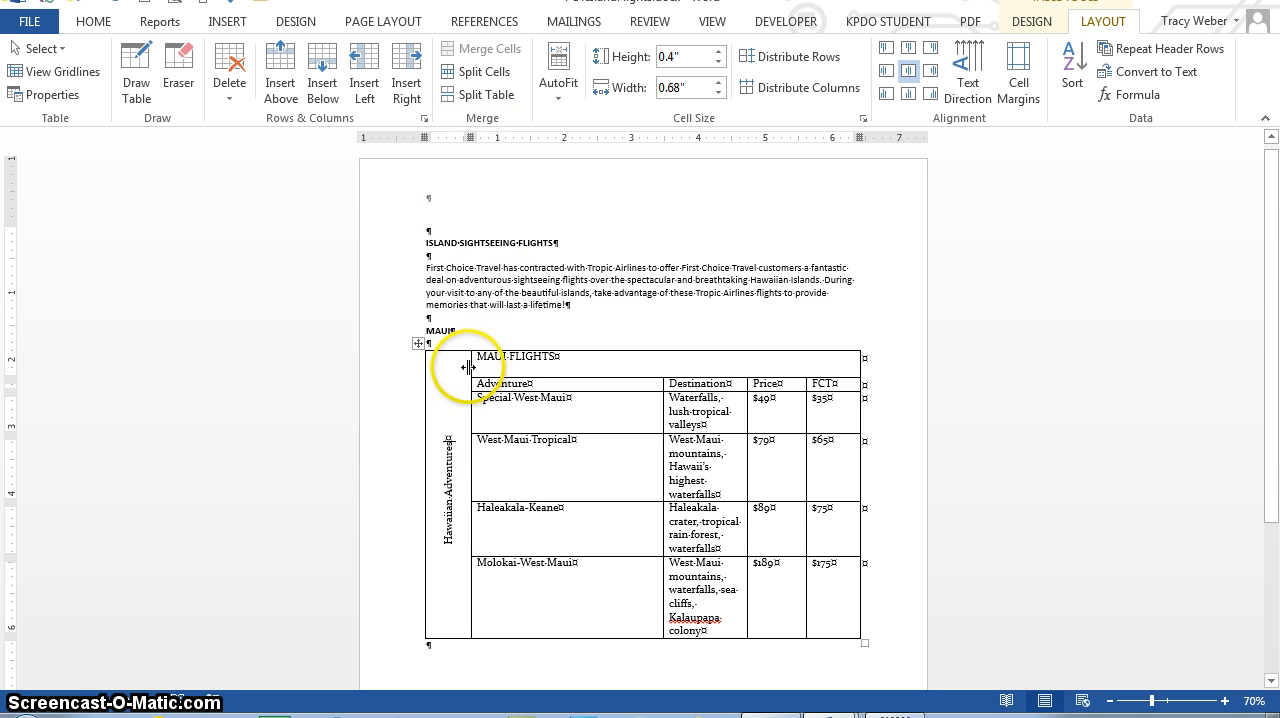
{"action": "left_click_drag", "start_coordinate": [466, 370], "coordinate": [466, 368]}
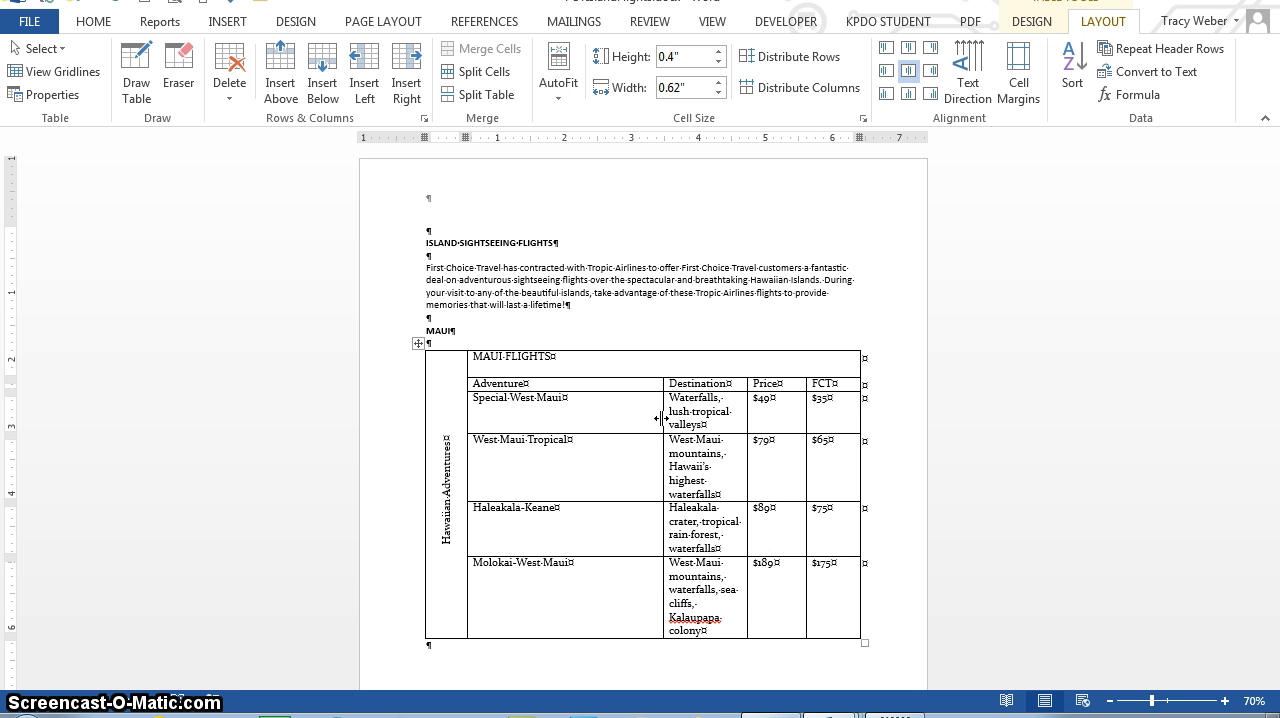
Step: Narrow the Adventure column, the Destination column to about 1.94 inches, and the Price column to fit its text
{"action": "left_click_drag", "start_coordinate": [662, 418], "coordinate": [581, 431]}
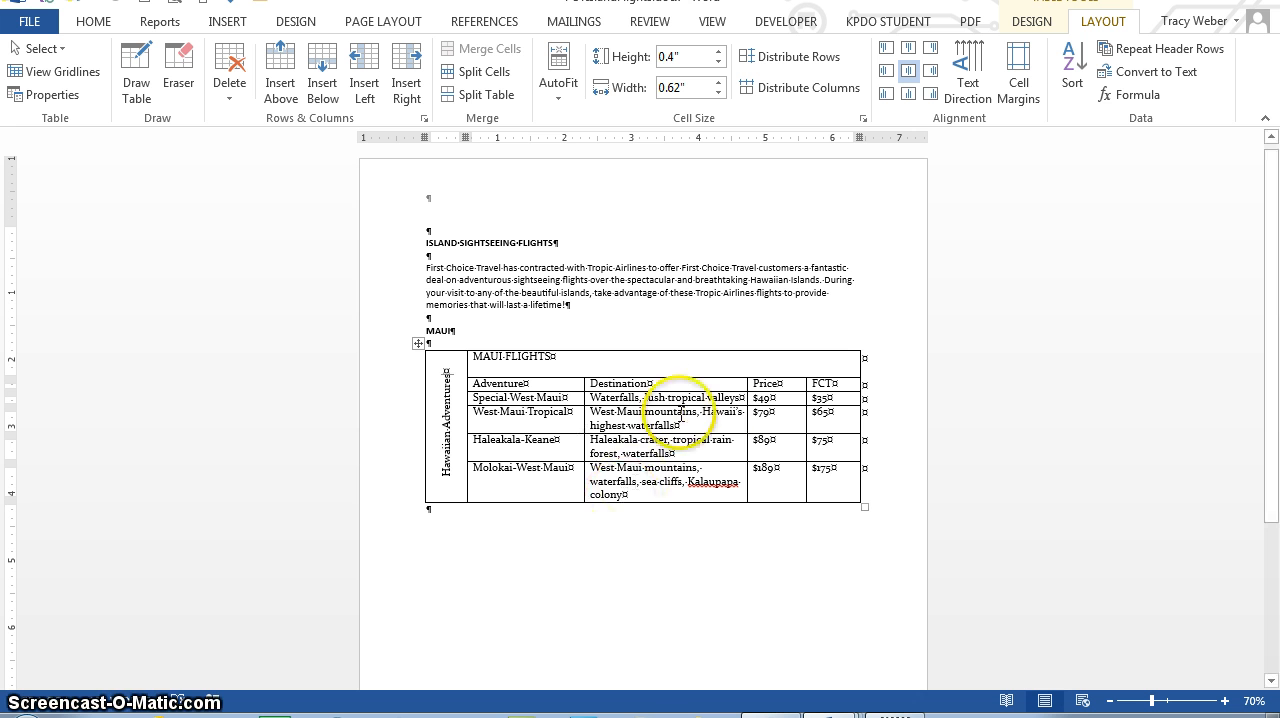
{"action": "left_click_drag", "start_coordinate": [747, 389], "coordinate": [713, 409]}
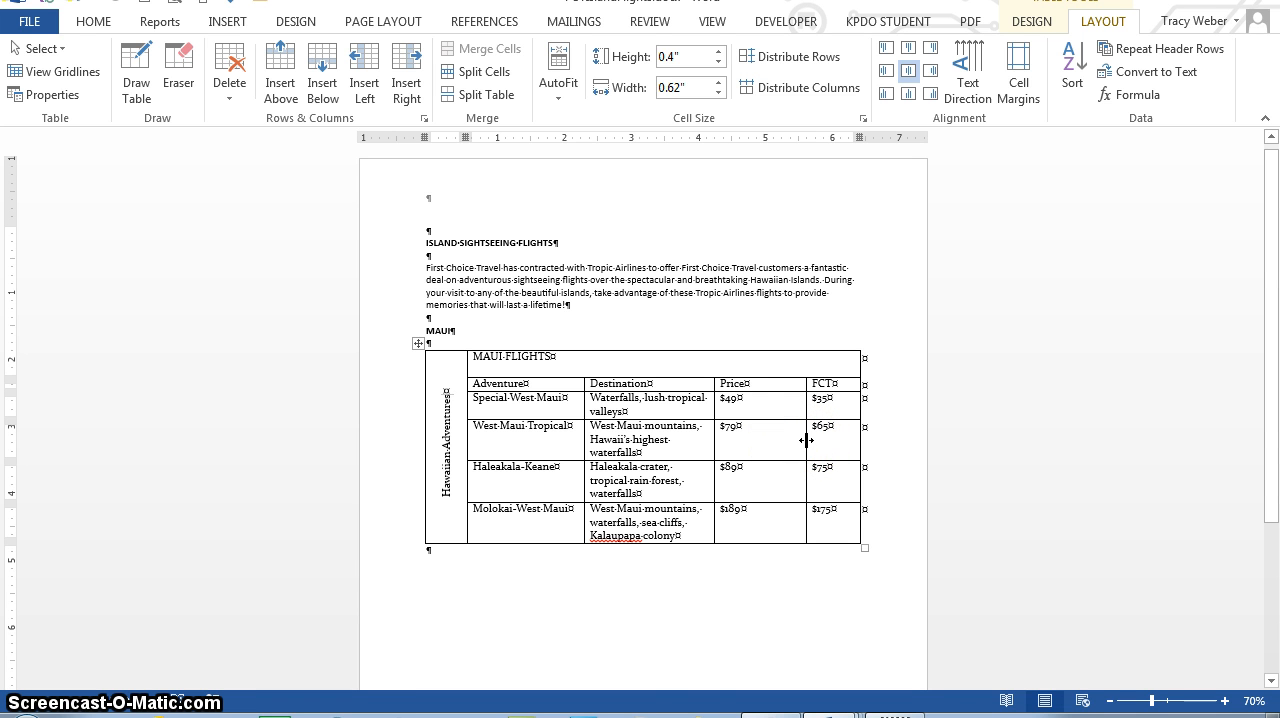
{"action": "key", "text": "alt"}
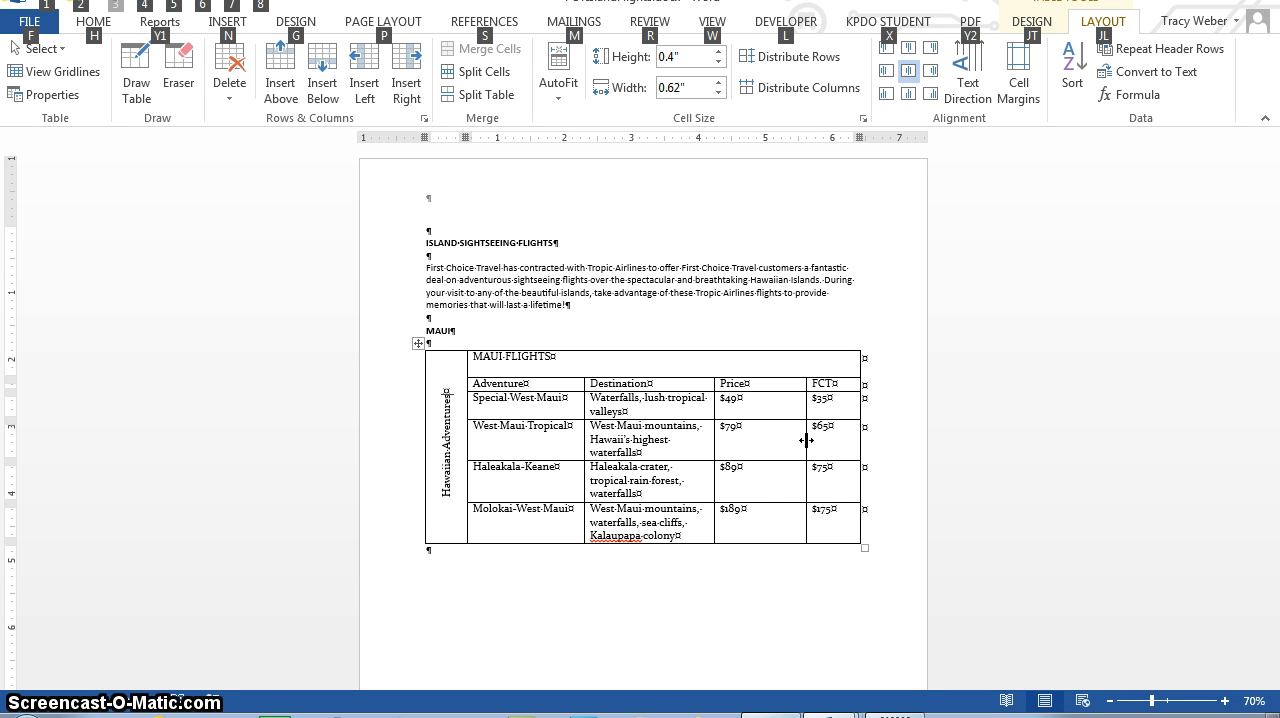
{"action": "left_click_drag", "start_coordinate": [806, 440], "coordinate": [806, 440]}
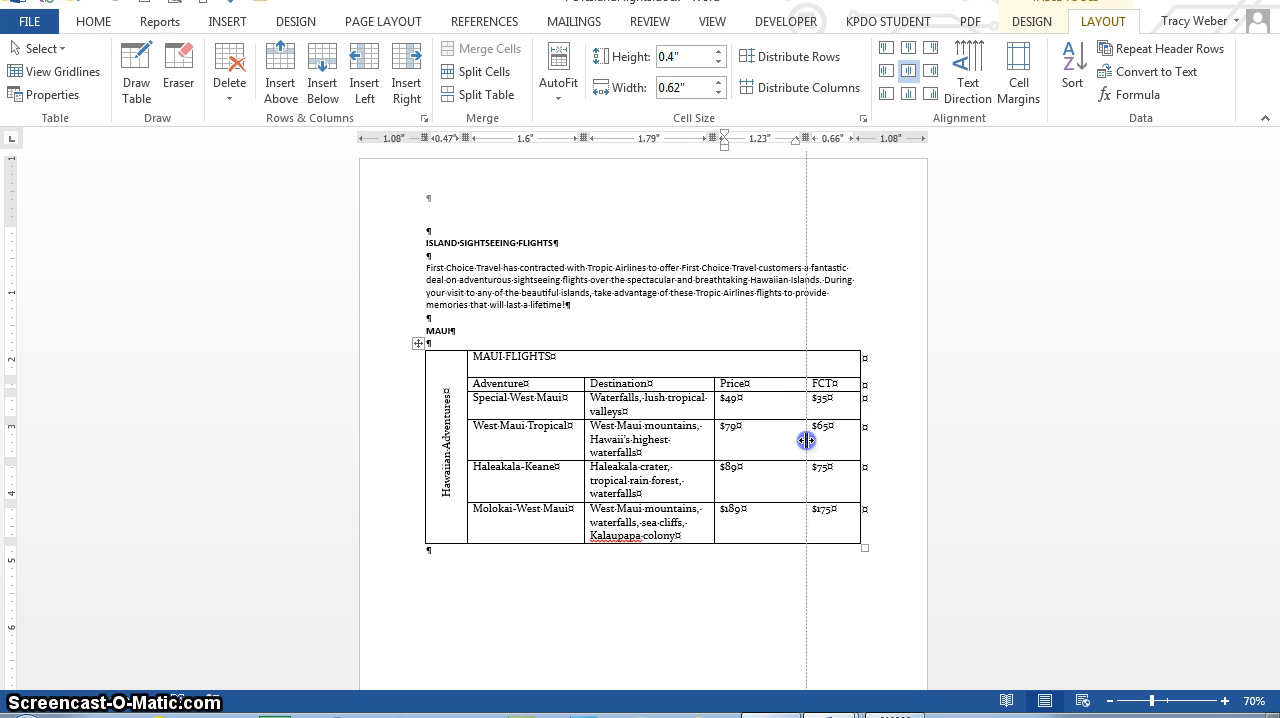
{"action": "left_click_drag", "start_coordinate": [806, 440], "coordinate": [769, 451]}
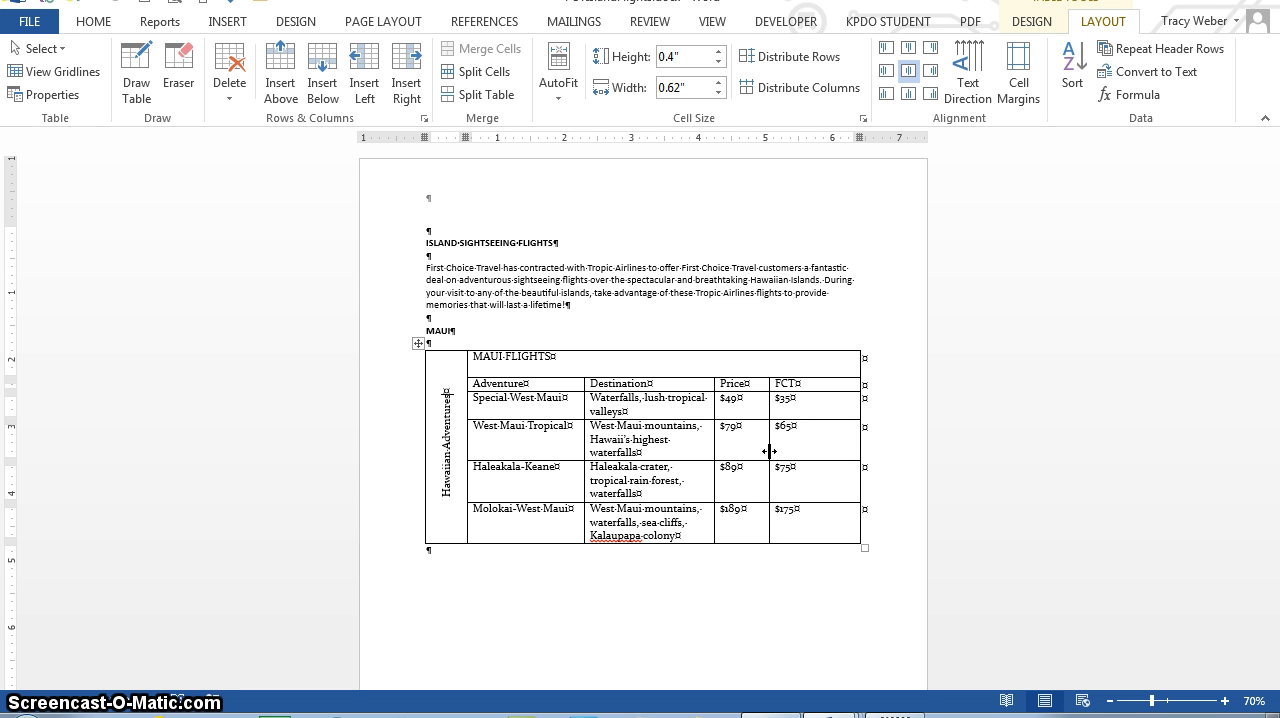
Step: Center the MAUI FLIGHTS title and the four column headings horizontally and vertically in their cells
{"action": "left_click", "coordinate": [524, 357]}
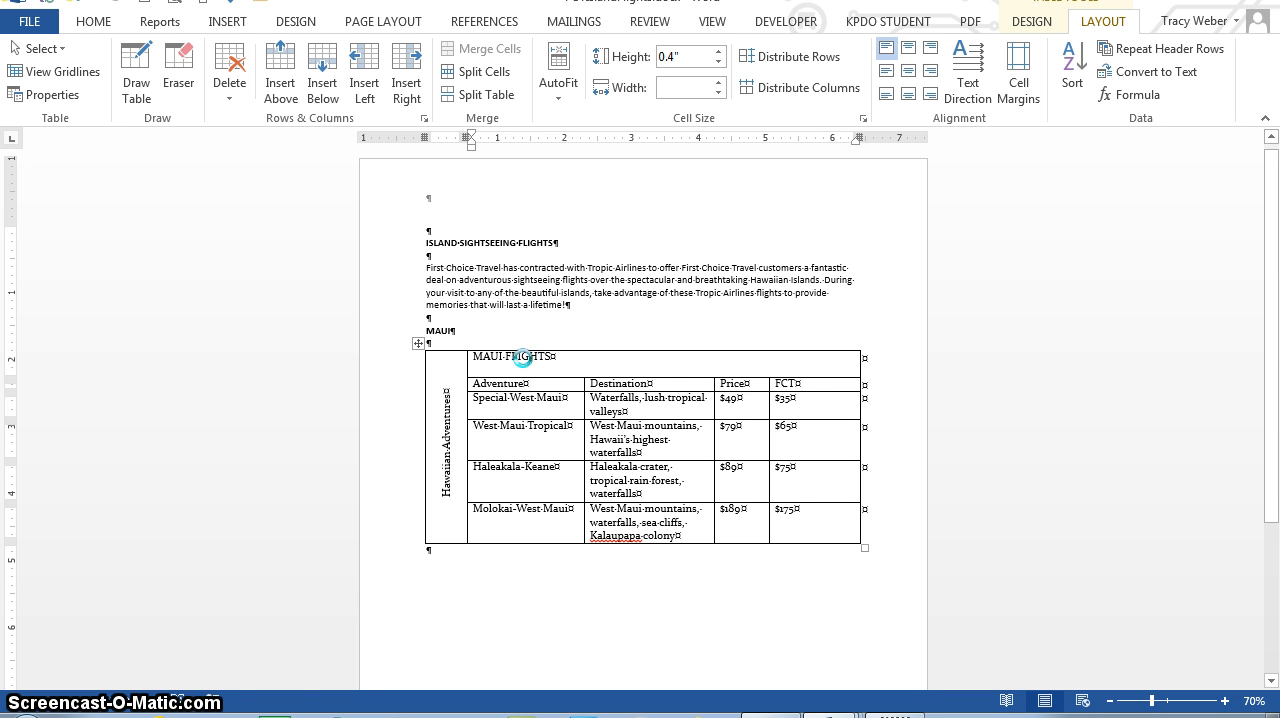
{"action": "left_click", "coordinate": [909, 74]}
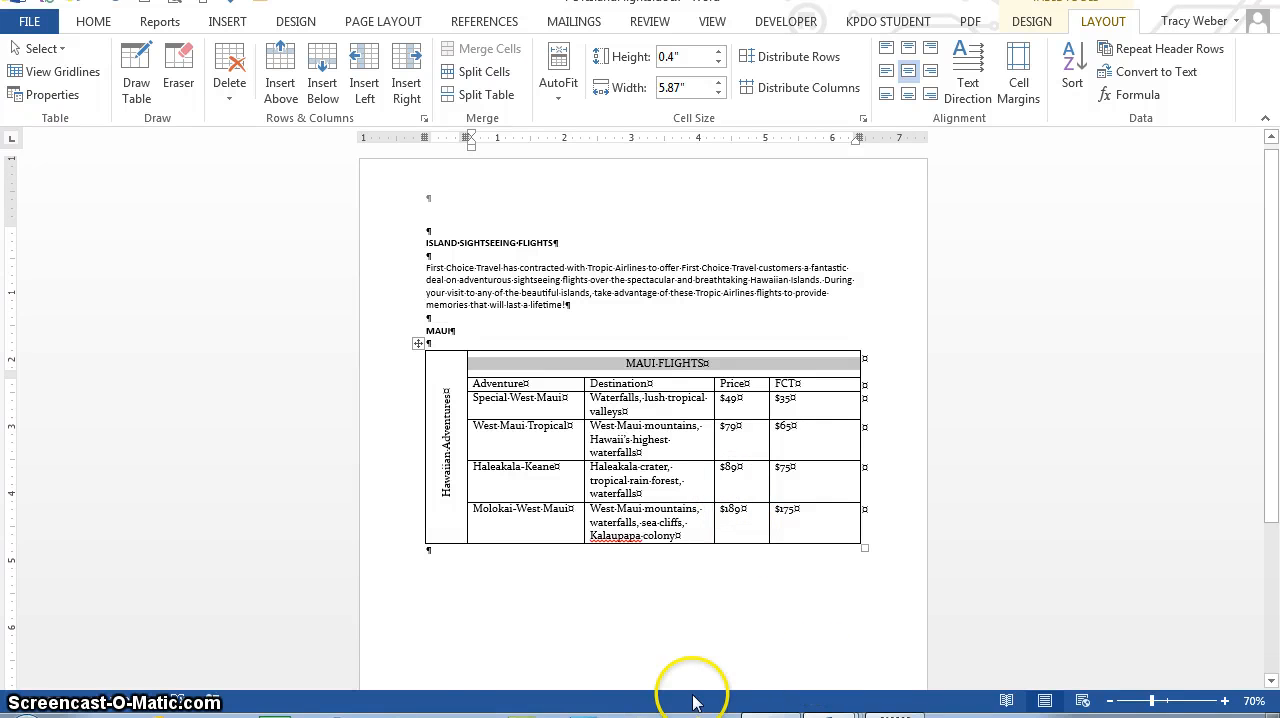
{"action": "left_click_drag", "start_coordinate": [513, 387], "coordinate": [636, 387]}
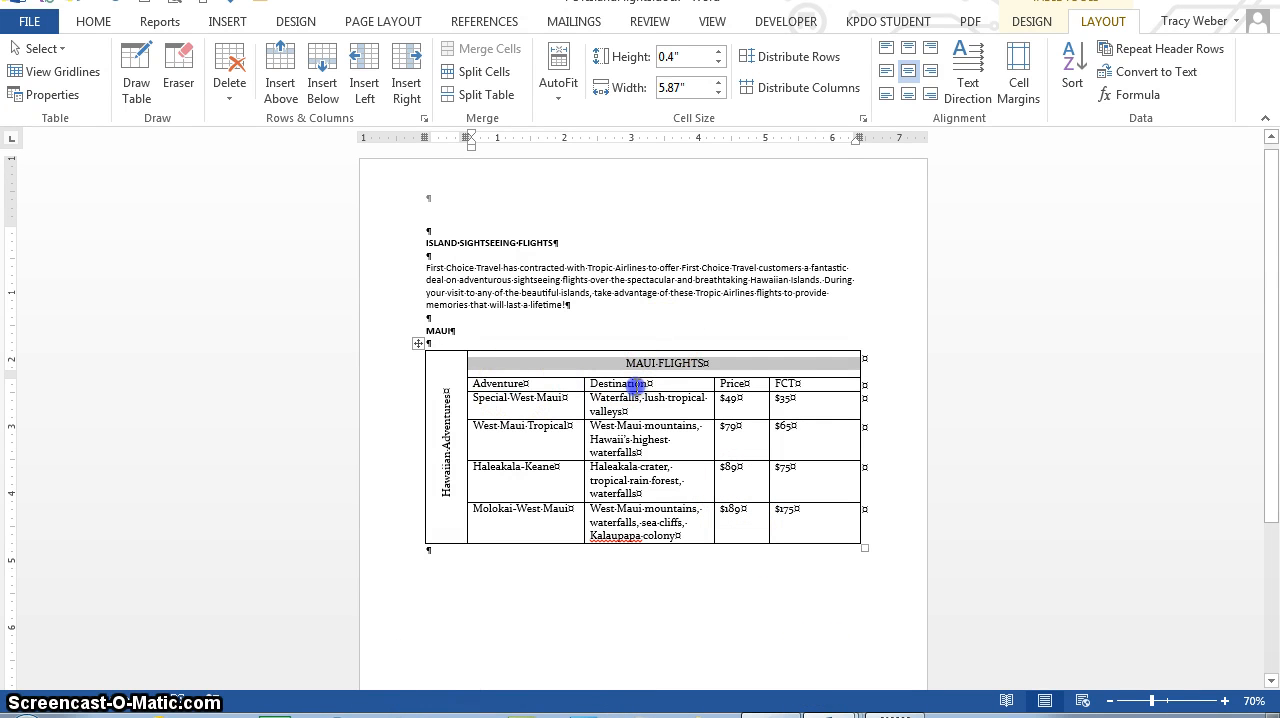
{"action": "right_click", "coordinate": [666, 386]}
{"action": "left_click", "coordinate": [504, 396]}
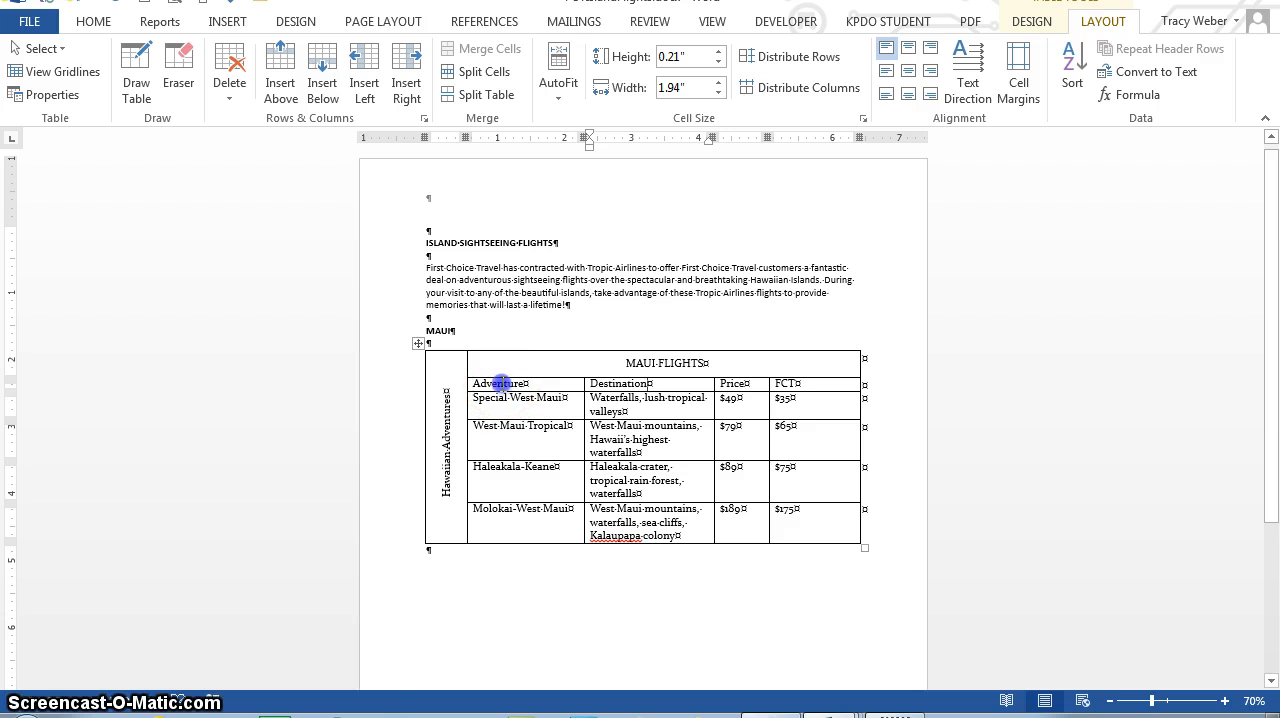
{"action": "left_click_drag", "start_coordinate": [501, 383], "coordinate": [801, 383]}
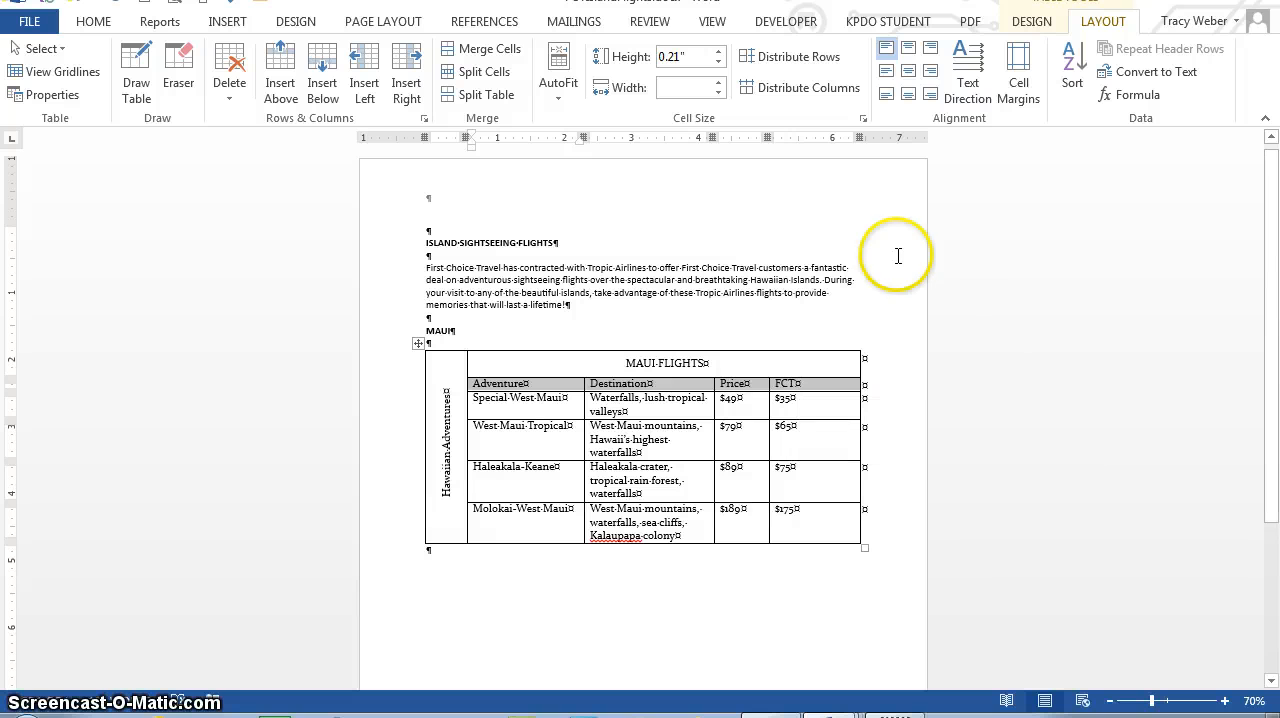
{"action": "right_click", "coordinate": [907, 72]}
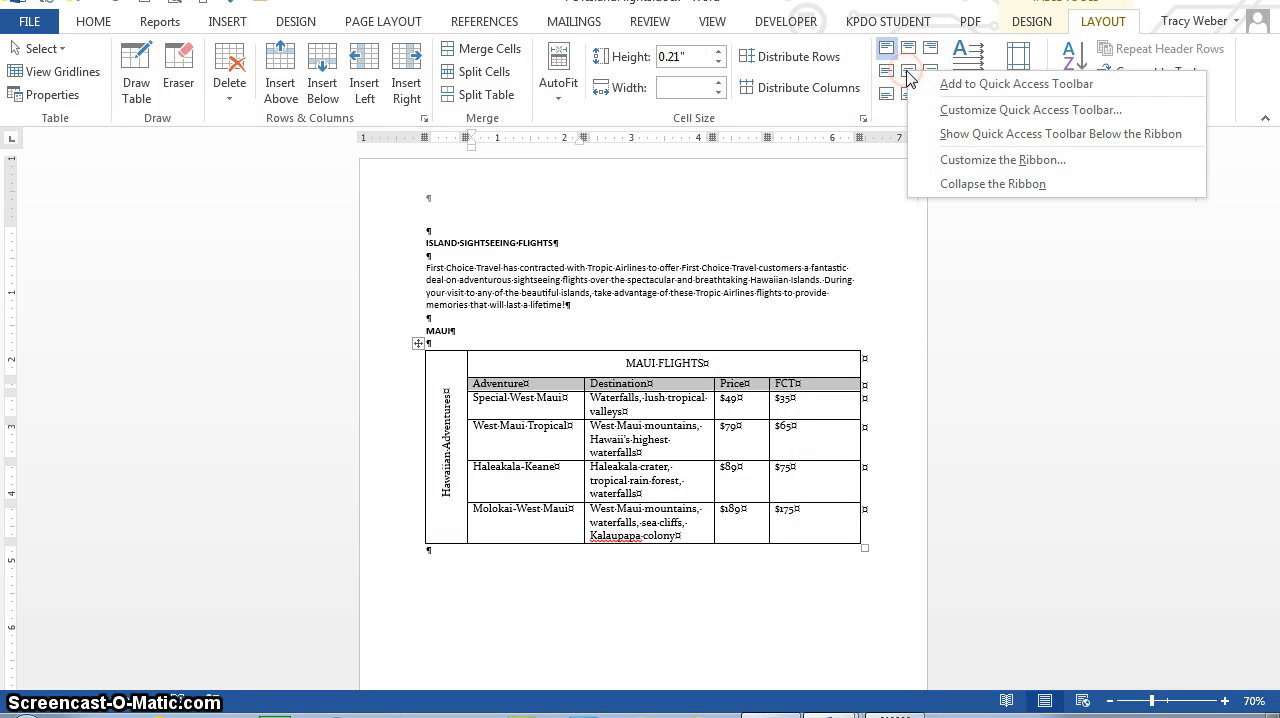
{"action": "left_click", "coordinate": [905, 72]}
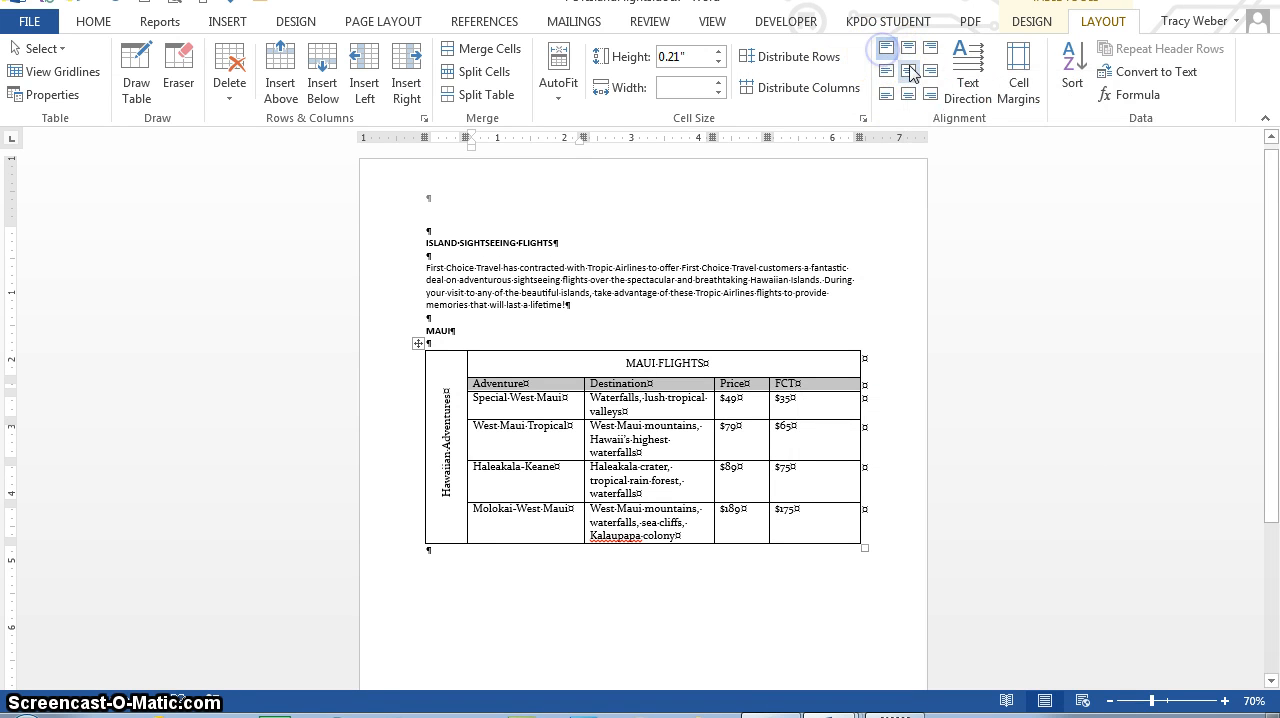
{"action": "left_click", "coordinate": [909, 72]}
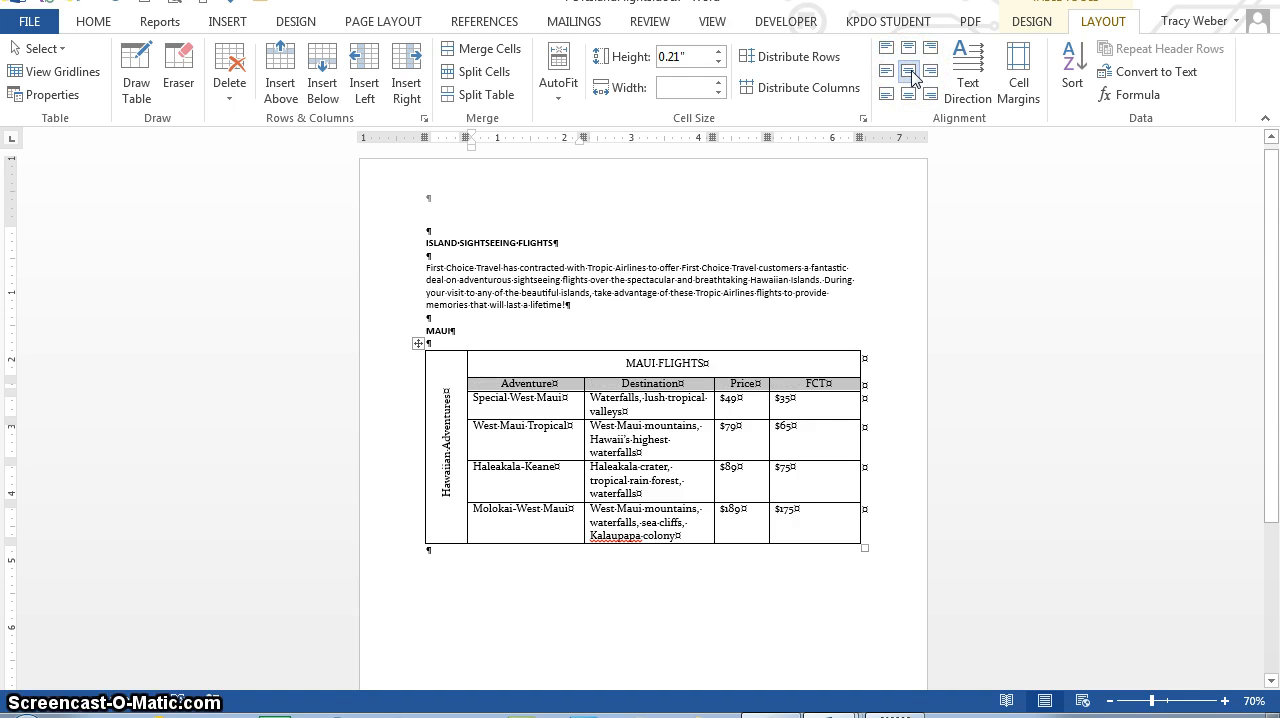
Step: Bold the Adventure, Destination, Price and FCT headings with their alignment set to Align Center
{"action": "left_click", "coordinate": [910, 57]}
{"action": "key", "text": "ctrl+b"}
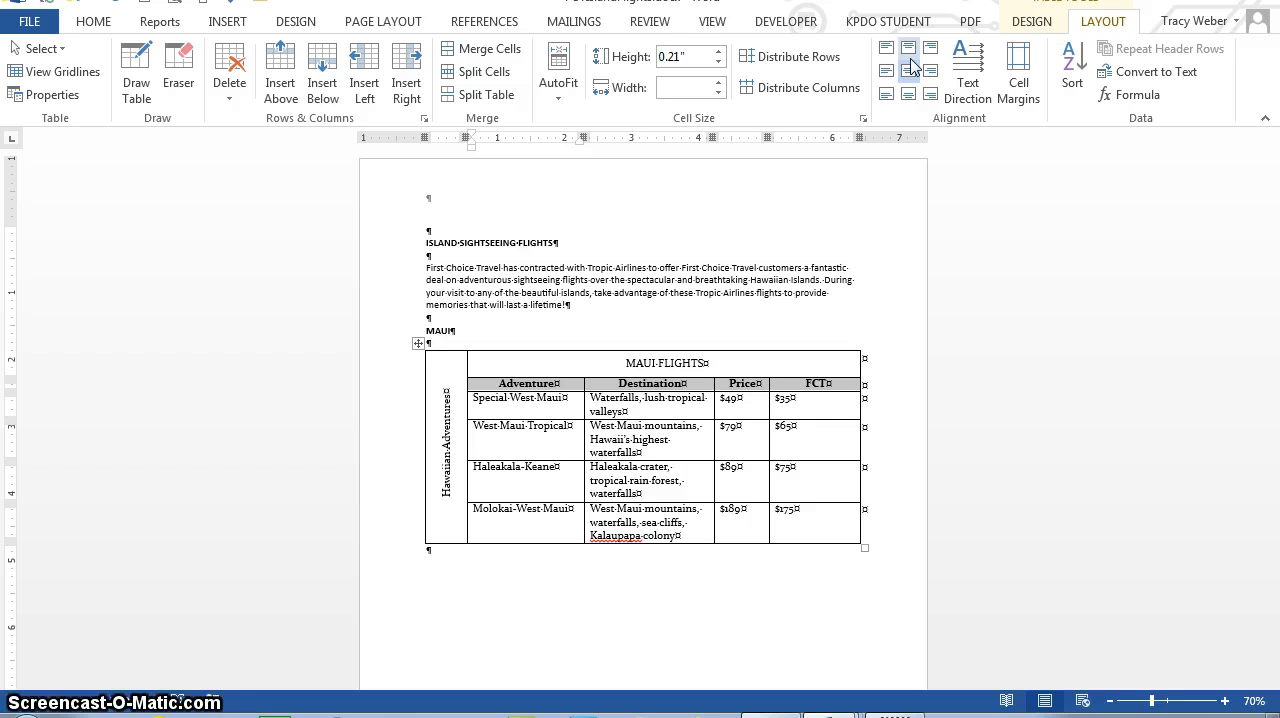
{"action": "left_click", "coordinate": [911, 68]}
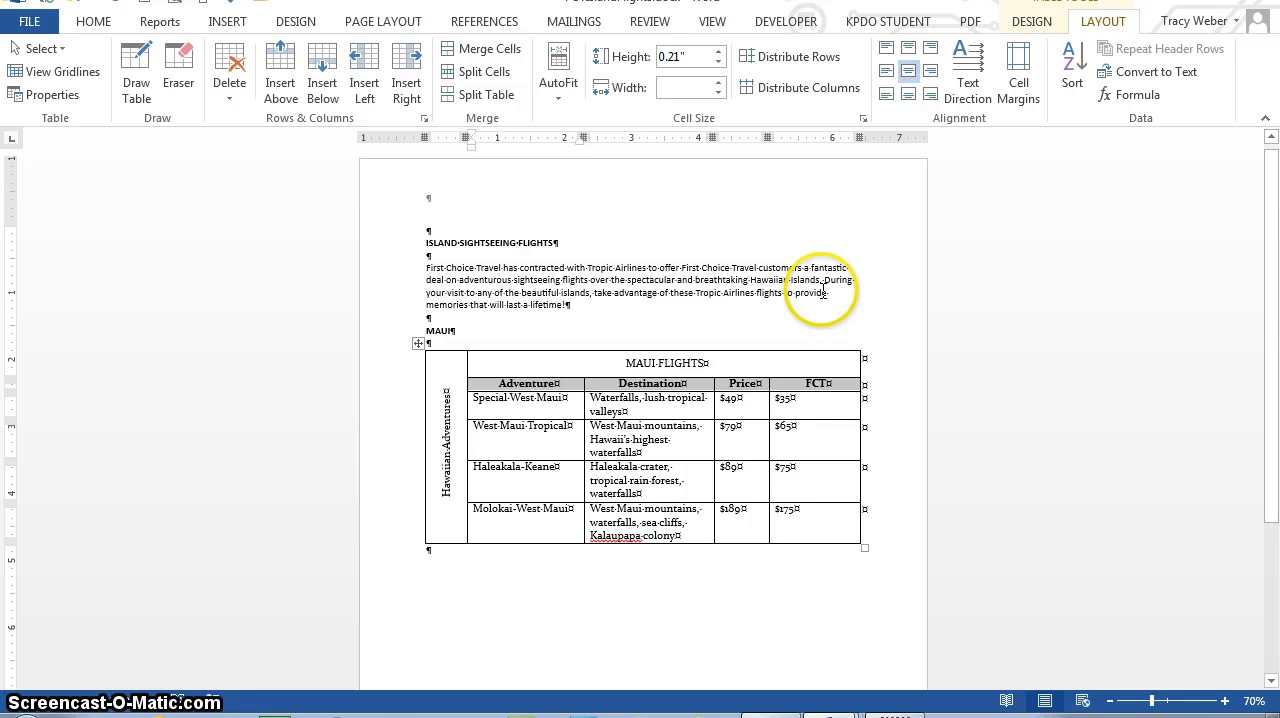
Step: Align the Price and FCT values in the four flight rows to Align Top Center
{"action": "left_click_drag", "start_coordinate": [725, 407], "coordinate": [810, 516]}
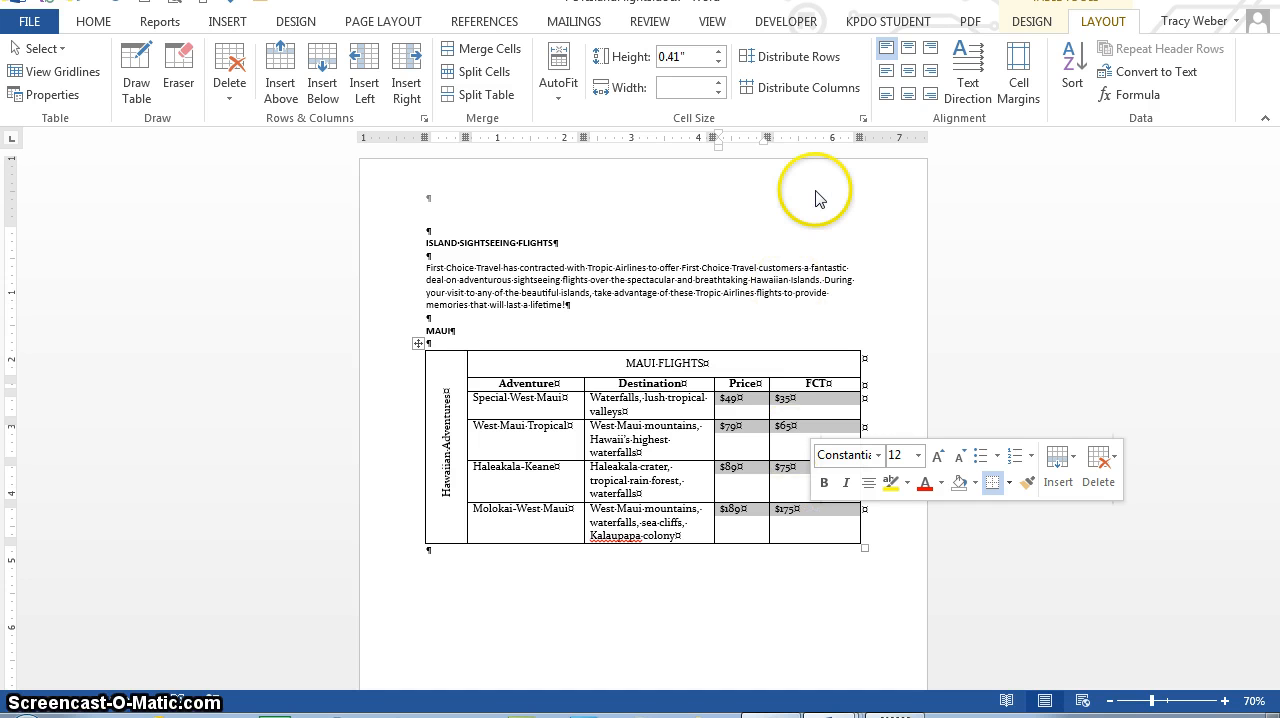
{"action": "left_click", "coordinate": [908, 50]}
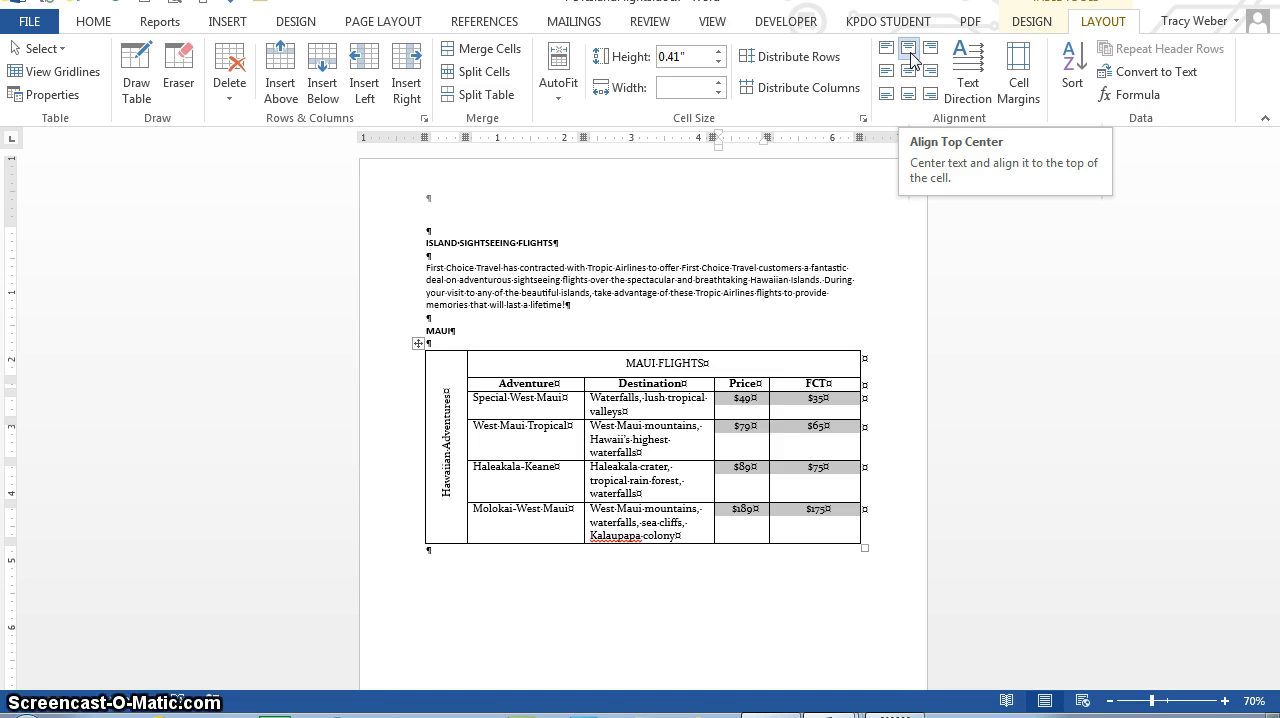
{"action": "left_click", "coordinate": [1072, 300]}
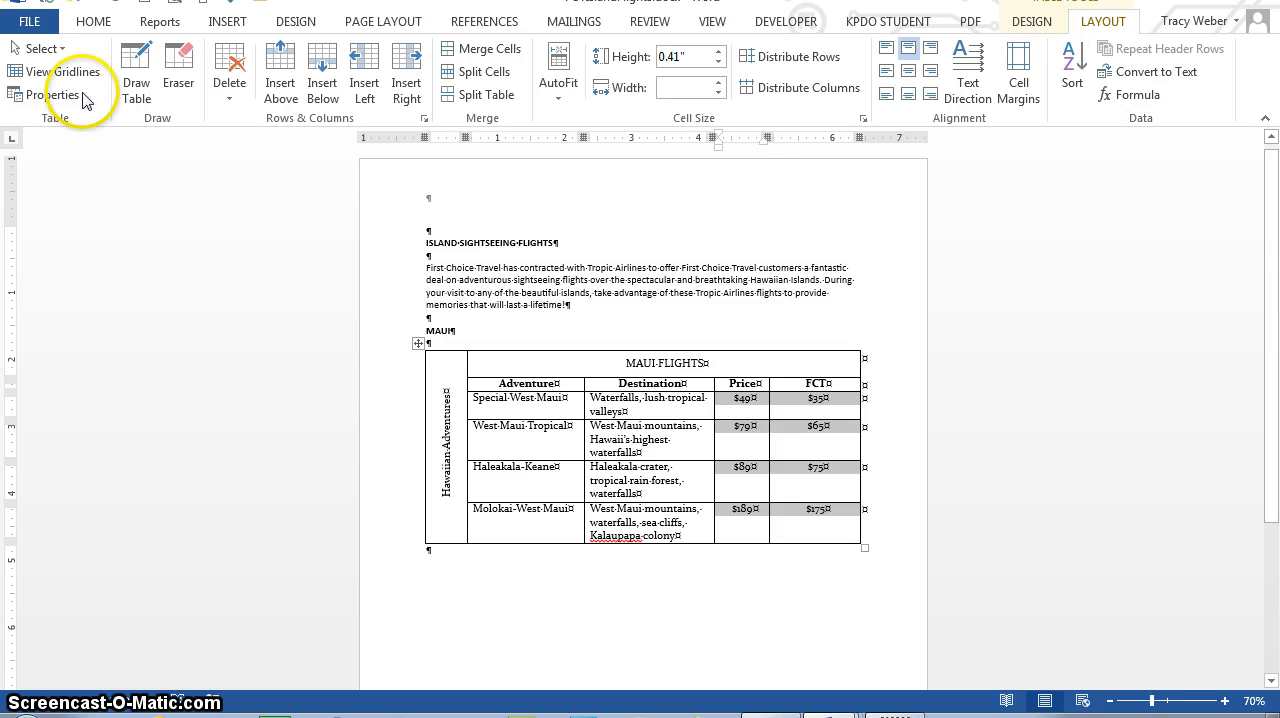
Step: Center the whole flights table horizontally on the page through its table properties
{"action": "left_click", "coordinate": [52, 97]}
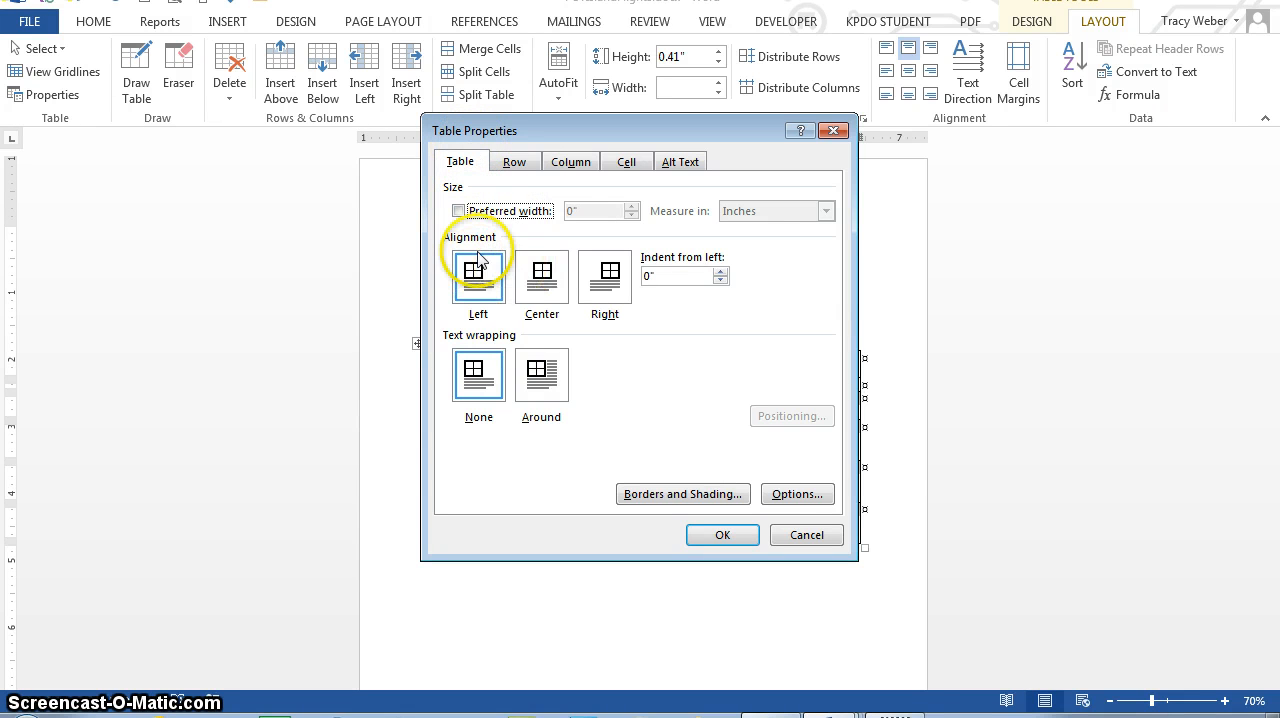
{"action": "left_click", "coordinate": [543, 282]}
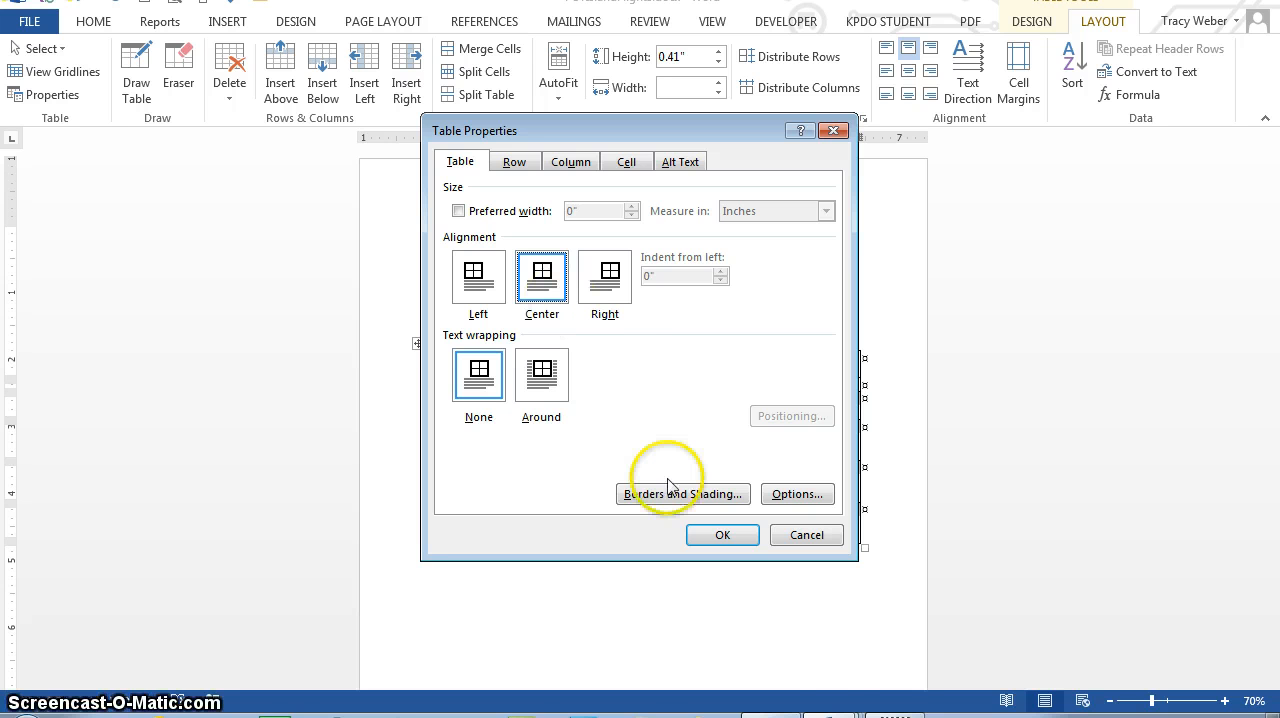
{"action": "left_click", "coordinate": [714, 535]}
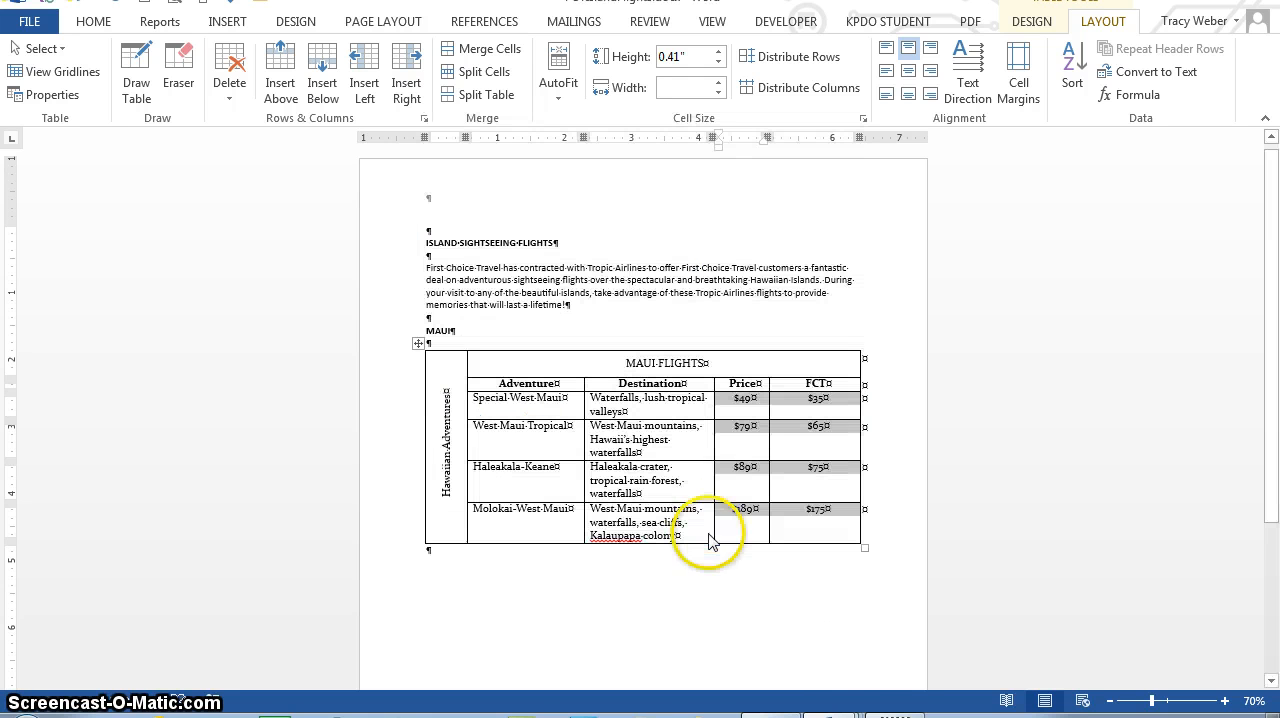
{"action": "left_click", "coordinate": [887, 372]}
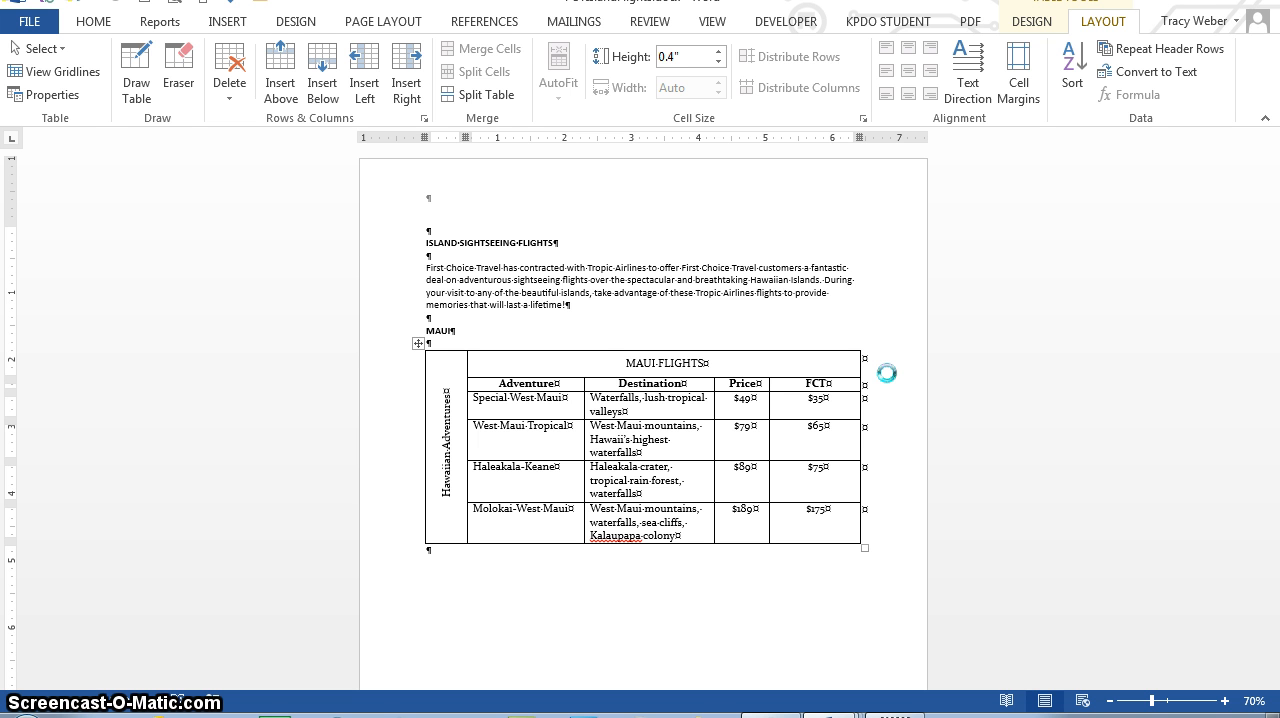
Step: Format the MAUI FLIGHTS title as 16-point bold
{"action": "left_click", "coordinate": [621, 364]}
{"action": "left_click_drag", "start_coordinate": [621, 364], "coordinate": [764, 360]}
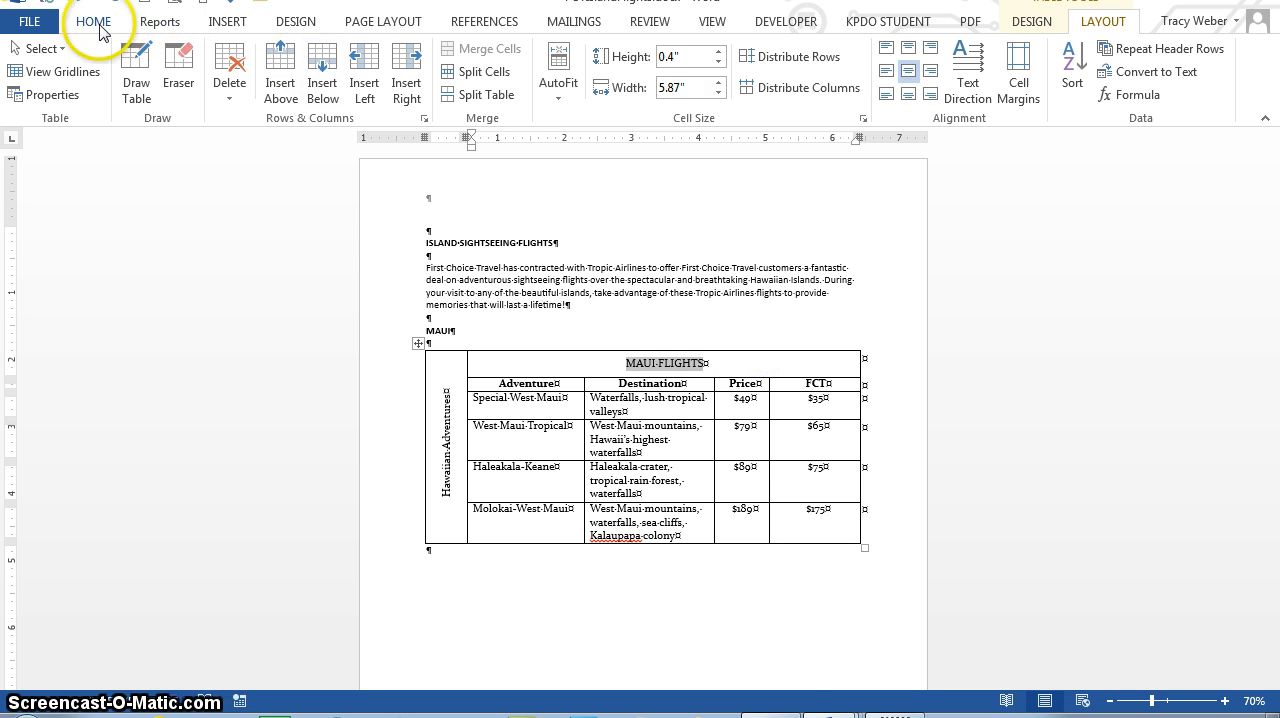
{"action": "right_click", "coordinate": [667, 365]}
{"action": "left_click", "coordinate": [774, 196]}
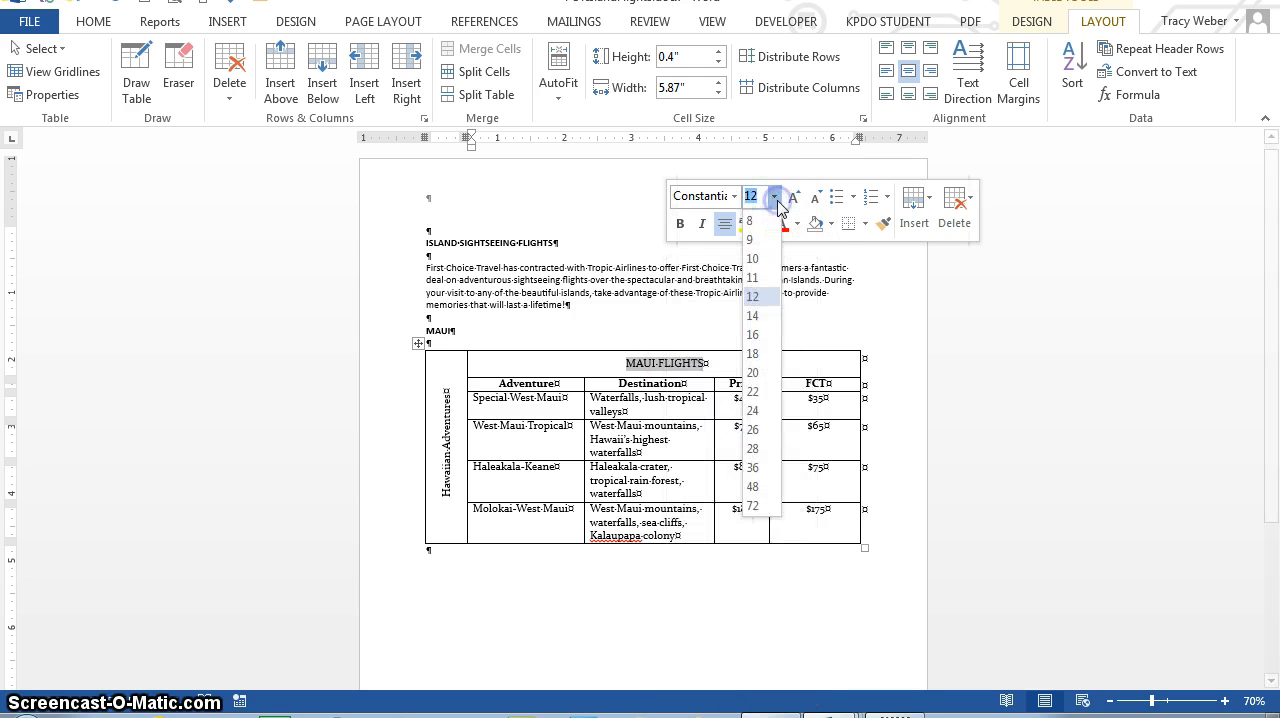
{"action": "left_click", "coordinate": [760, 335]}
{"action": "left_click", "coordinate": [679, 223]}
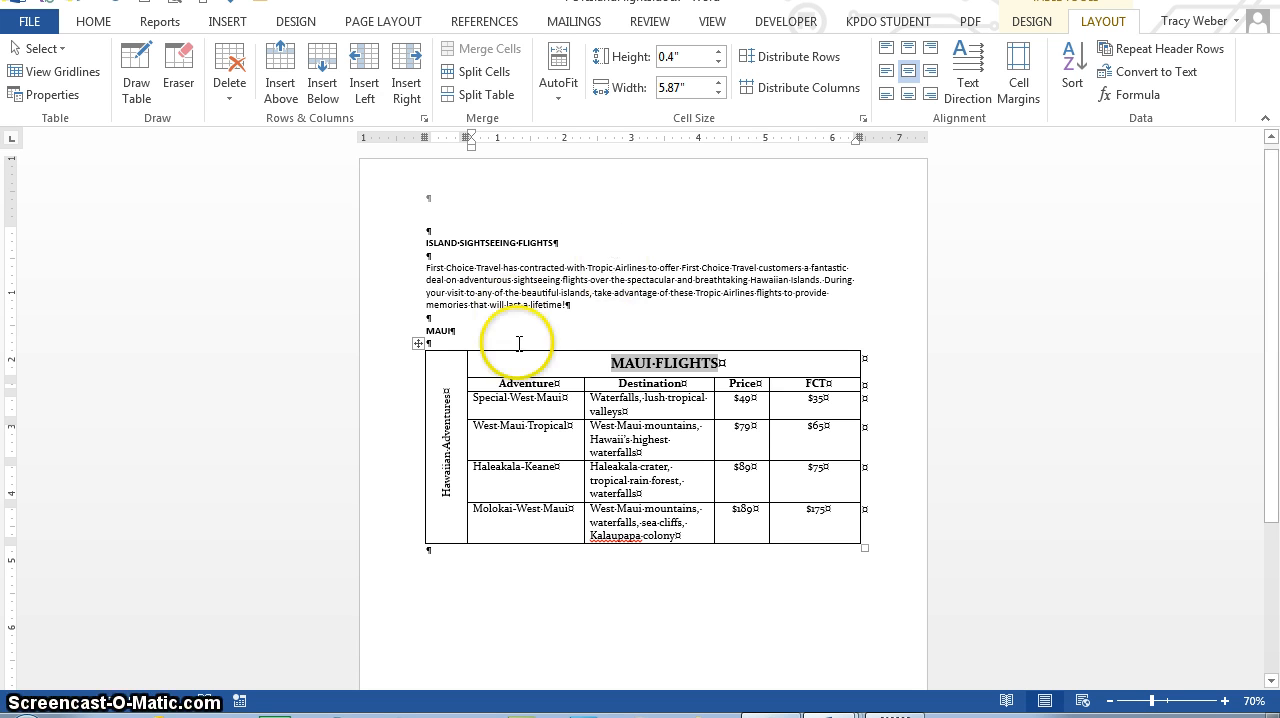
Step: Format the vertical Hawaiian Adventures text as 14-point bold italic
{"action": "left_click_drag", "start_coordinate": [449, 495], "coordinate": [428, 375]}
{"action": "left_click", "coordinate": [441, 484]}
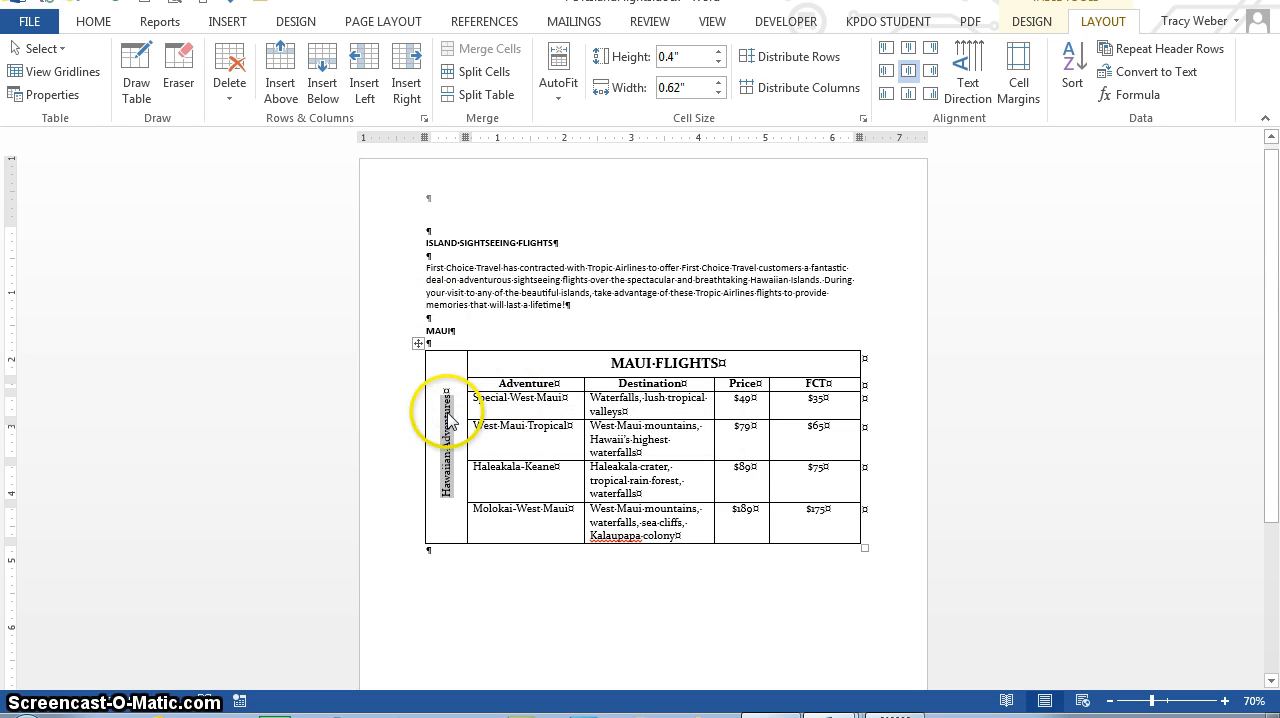
{"action": "right_click", "coordinate": [448, 417]}
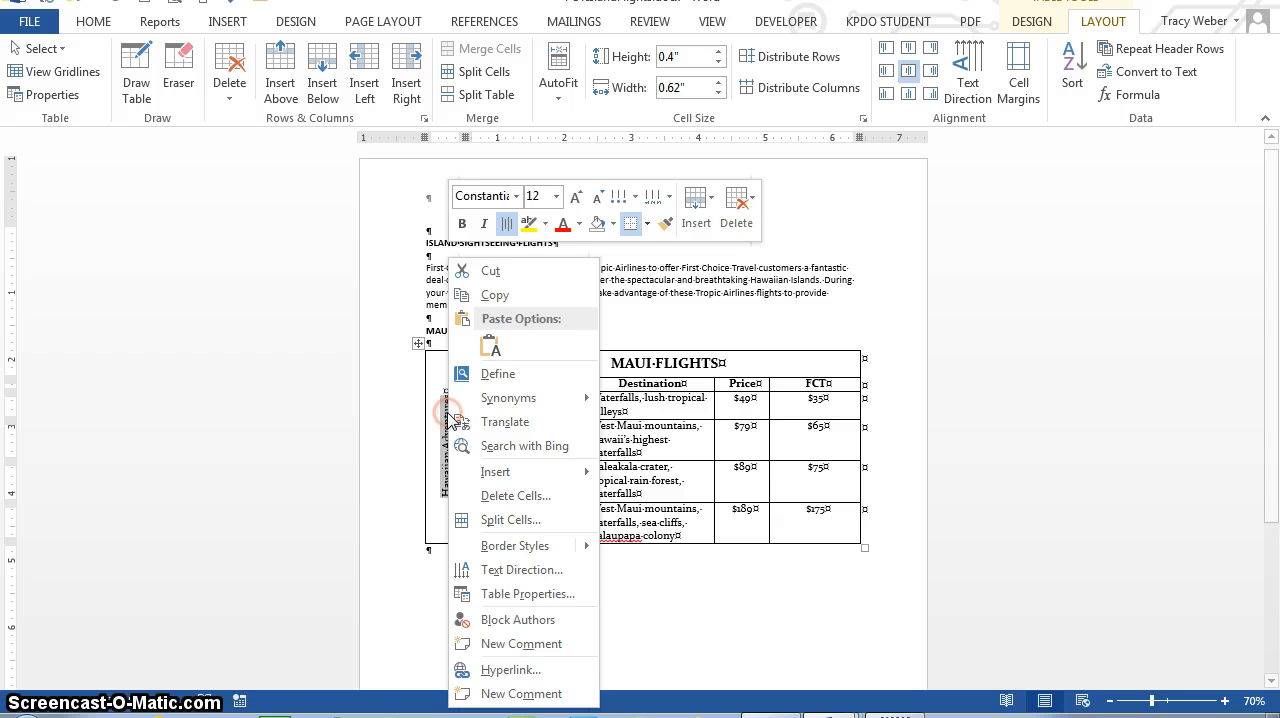
{"action": "left_click", "coordinate": [557, 199]}
{"action": "left_click", "coordinate": [546, 294]}
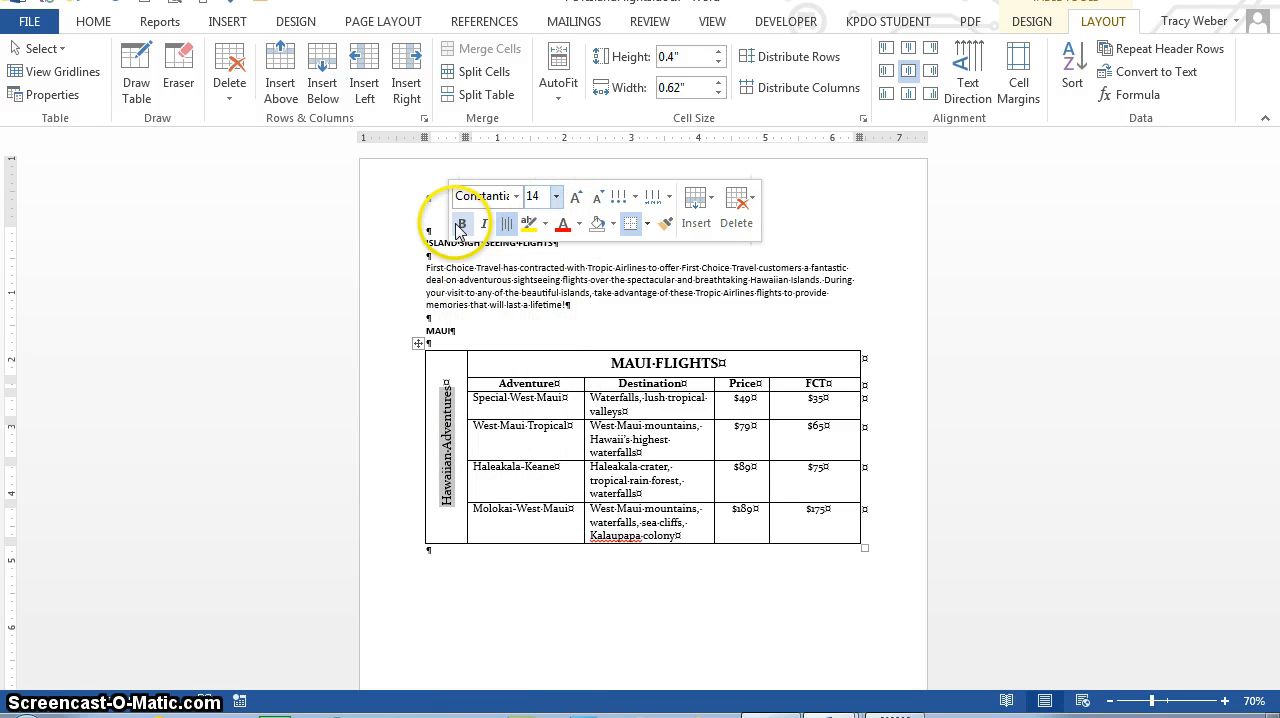
{"action": "left_click", "coordinate": [460, 224]}
{"action": "left_click", "coordinate": [484, 224]}
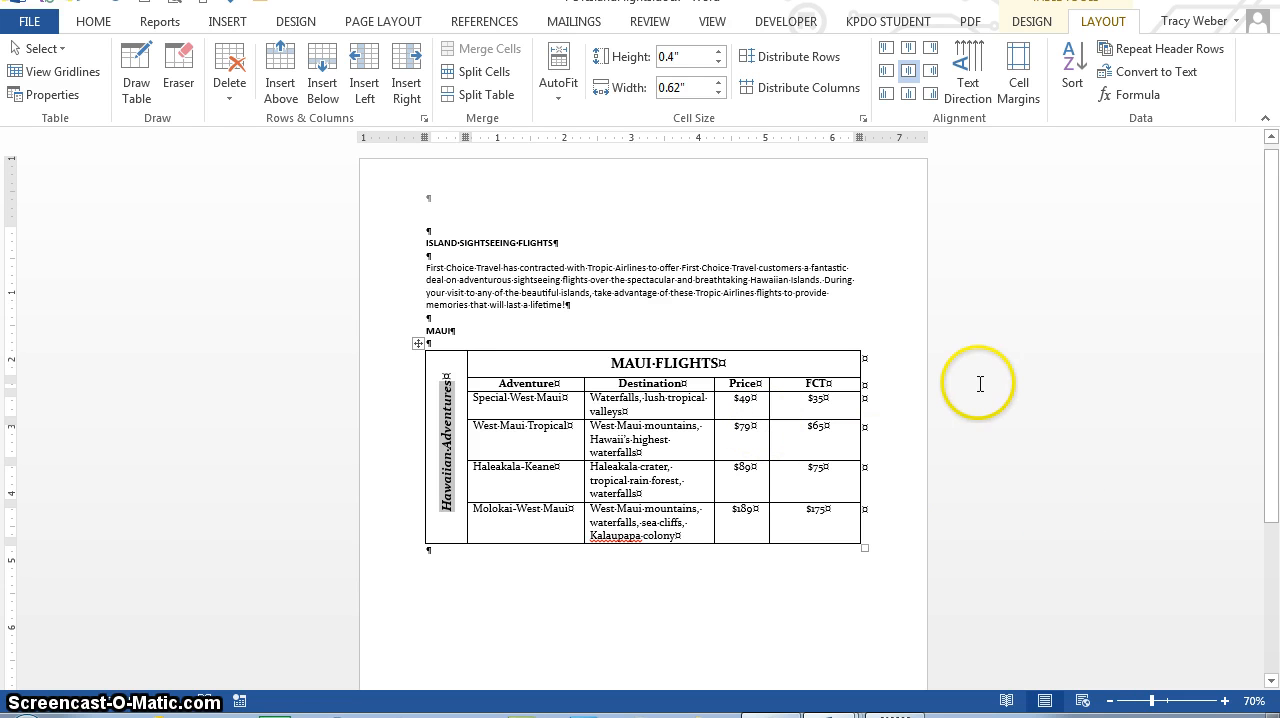
{"action": "left_click", "coordinate": [755, 440]}
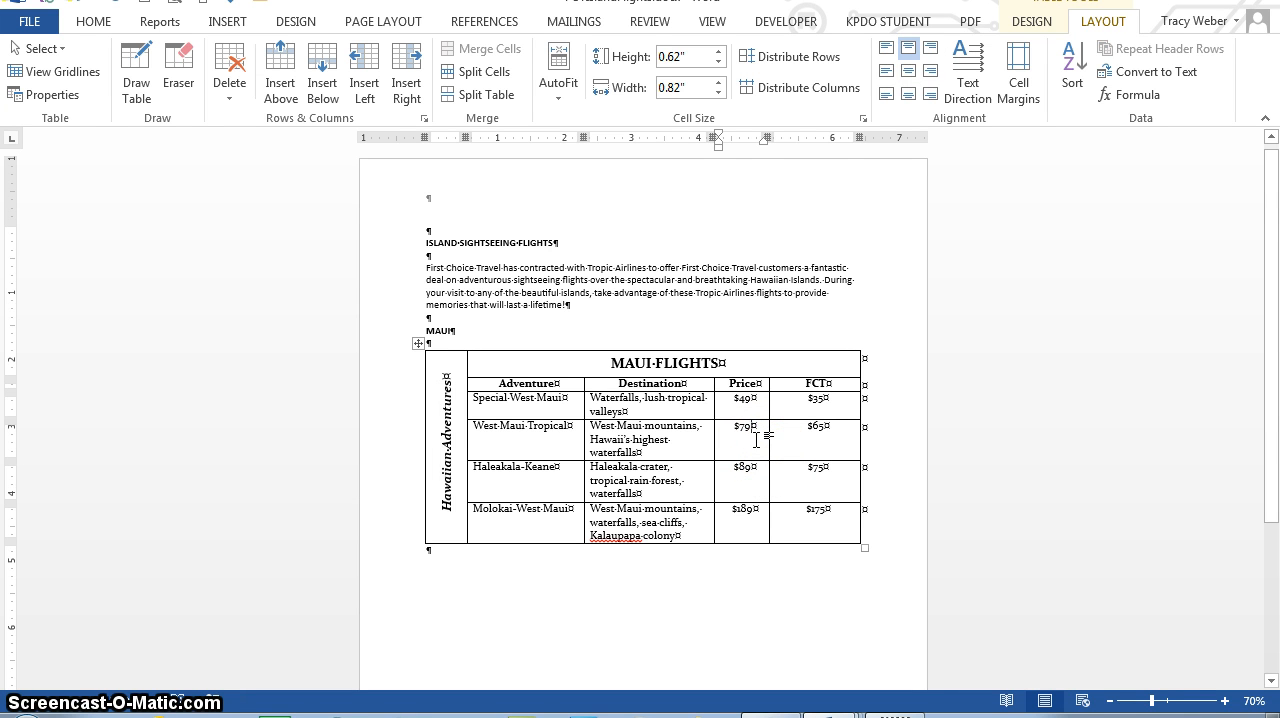
{"action": "right_click", "coordinate": [1030, 22]}
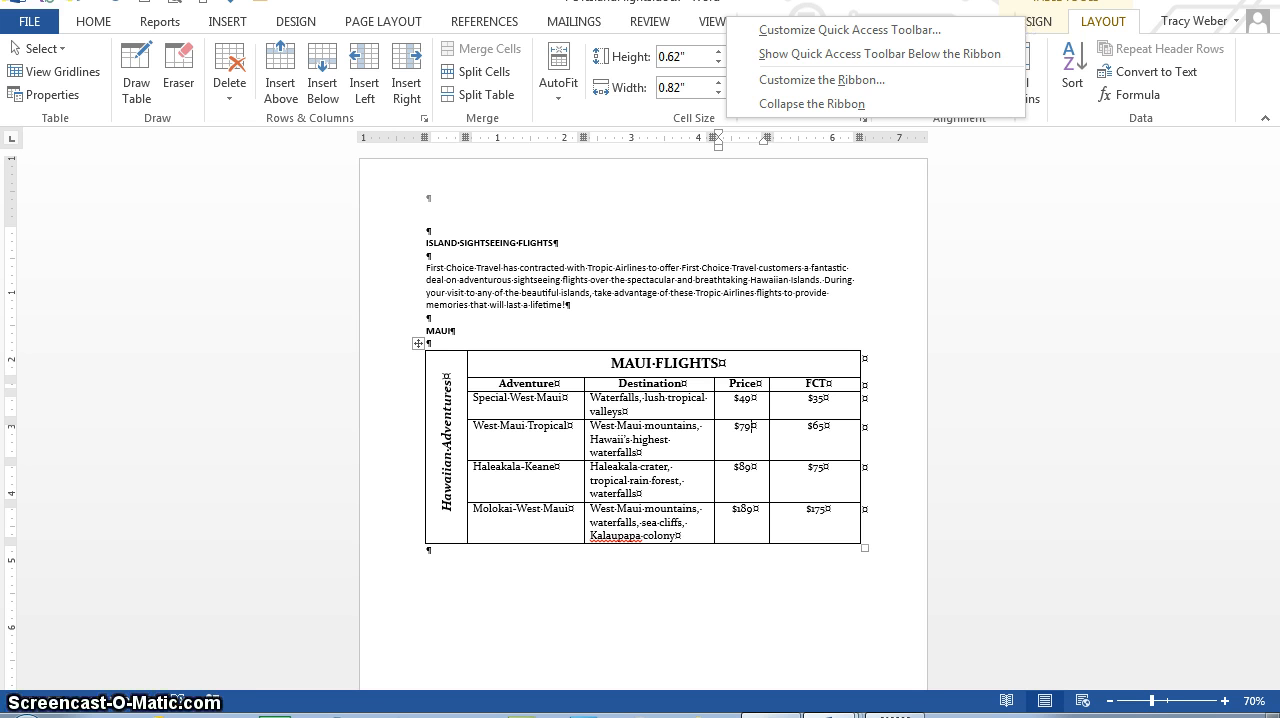
{"action": "right_click", "coordinate": [1080, 240]}
{"action": "left_click", "coordinate": [1033, 22]}
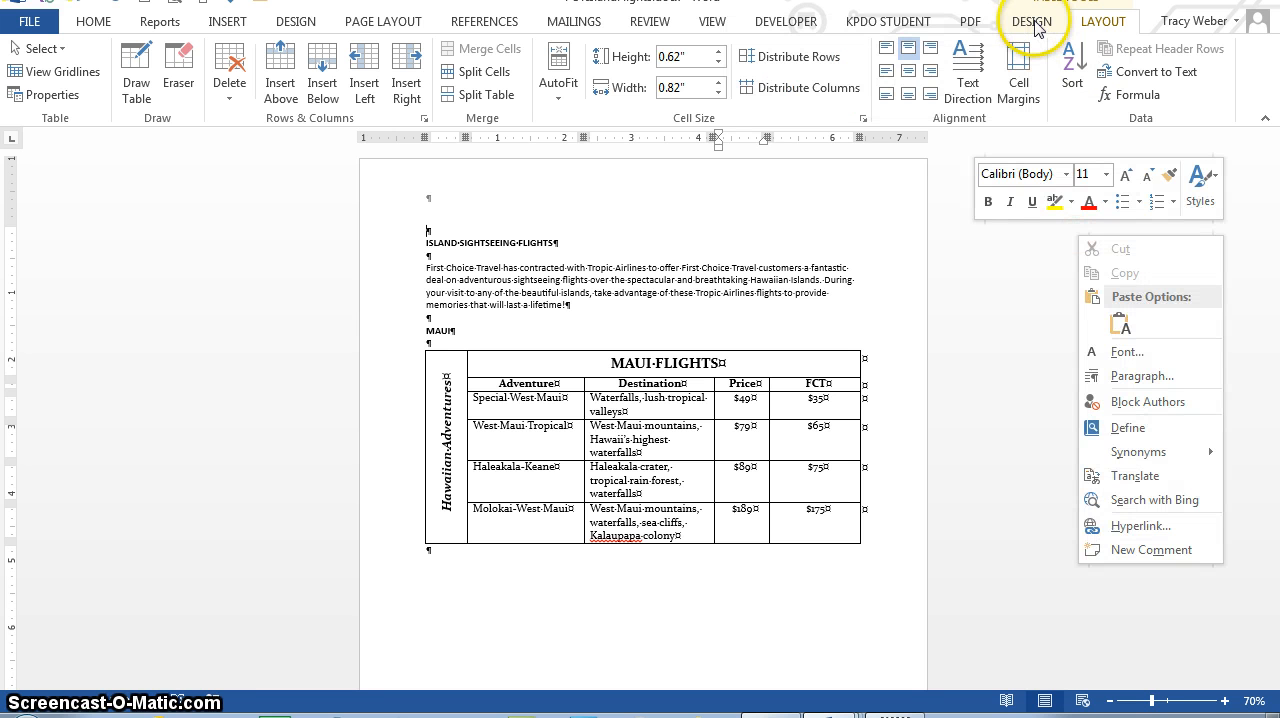
{"action": "left_click", "coordinate": [1036, 24]}
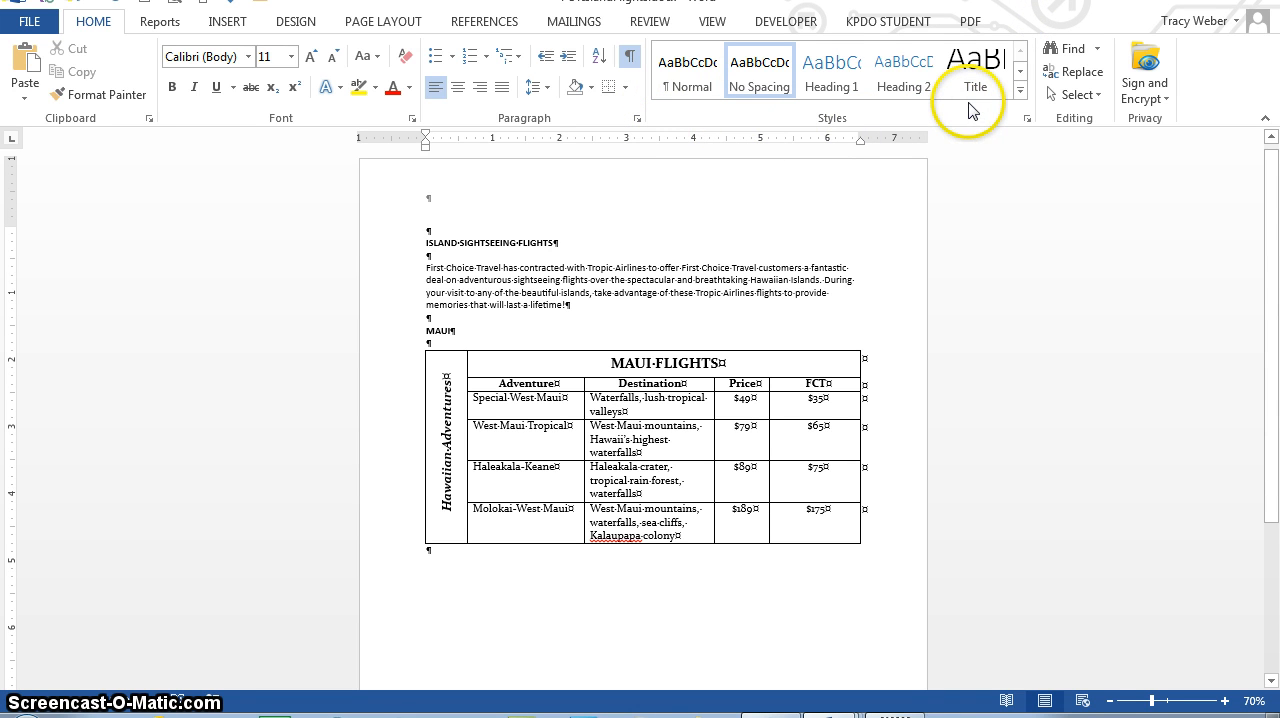
Step: Style the flights table with Grid Table 4 - Accent 2 and replace that style with Grid Table 4 - Accent 1
{"action": "left_click", "coordinate": [728, 362]}
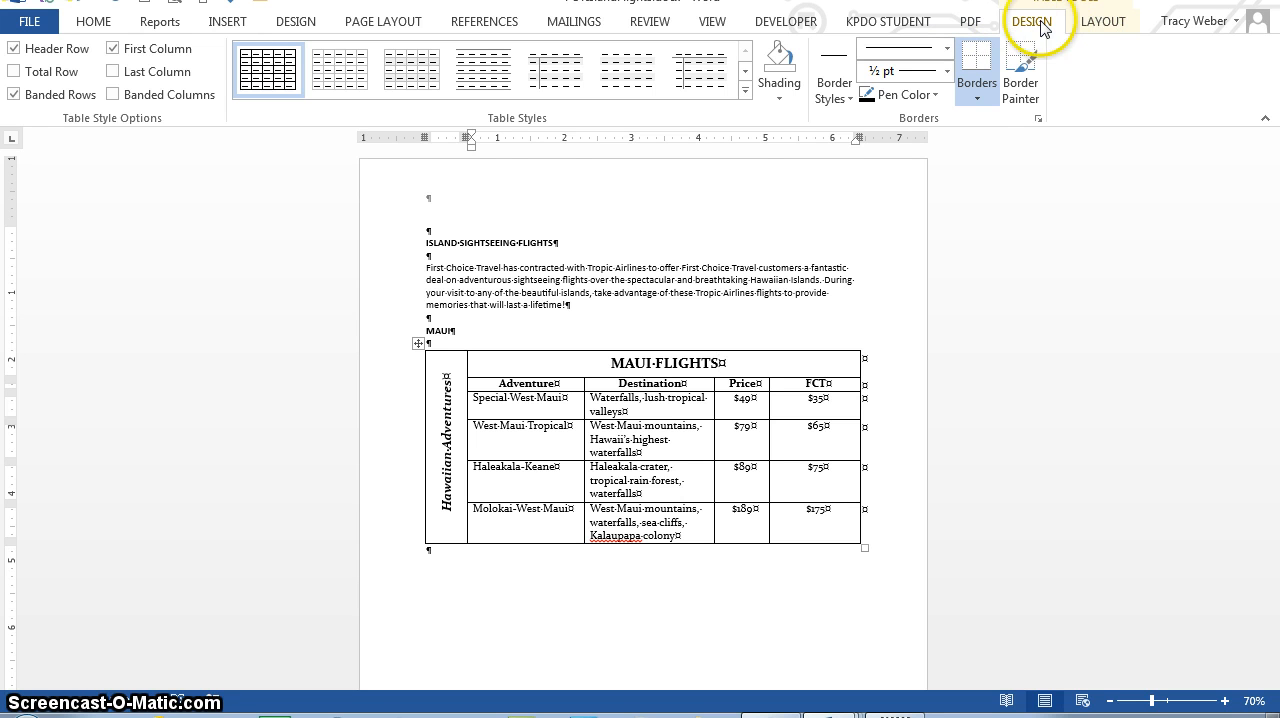
{"action": "left_click", "coordinate": [746, 90]}
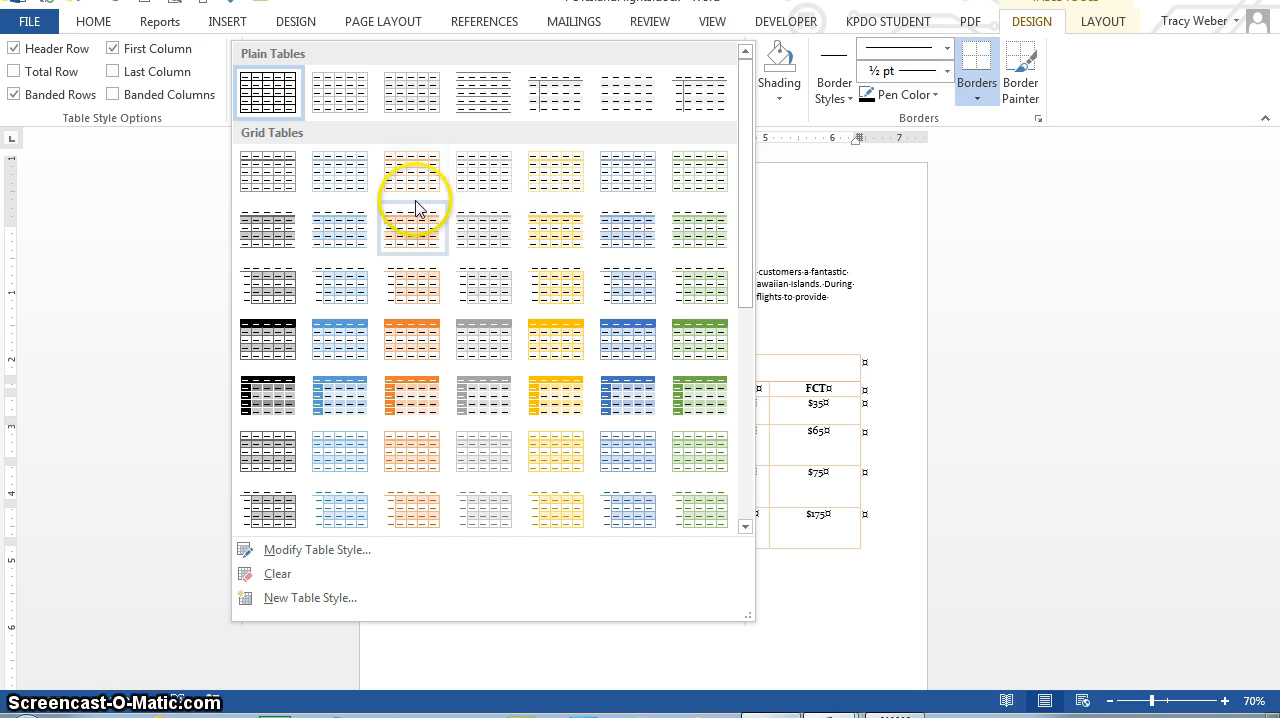
{"action": "left_click", "coordinate": [416, 334]}
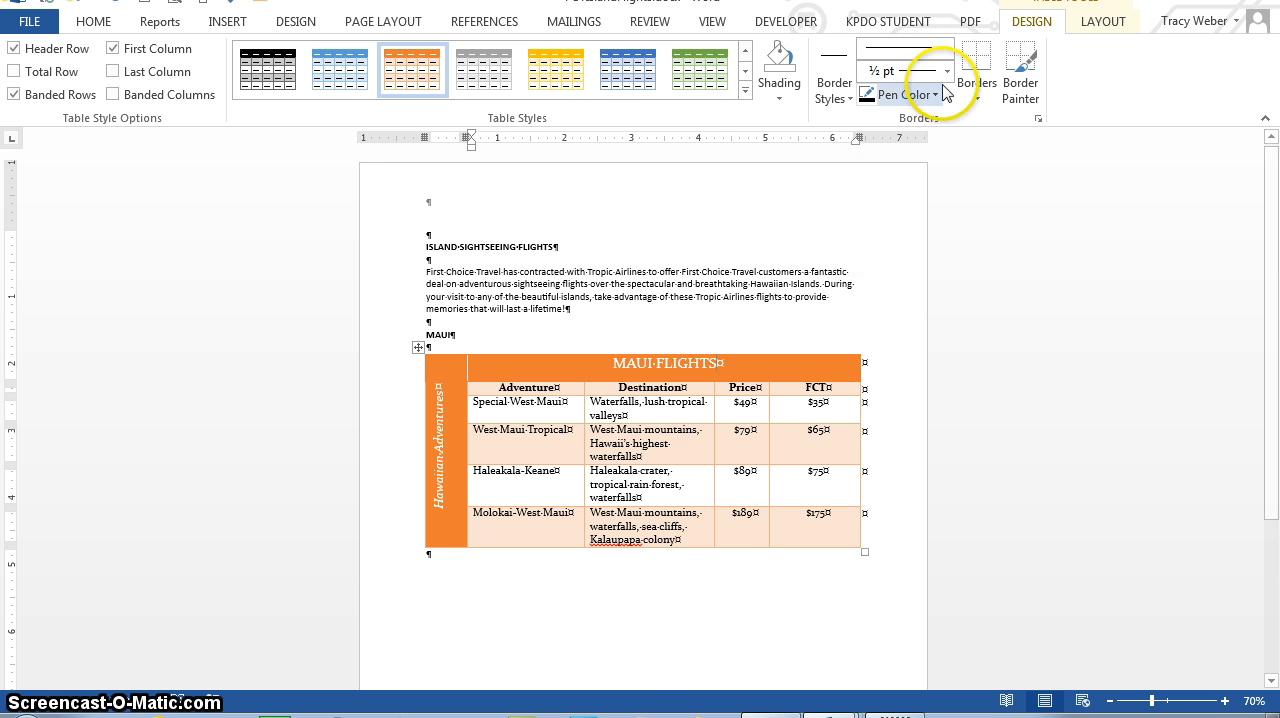
{"action": "left_click", "coordinate": [746, 94]}
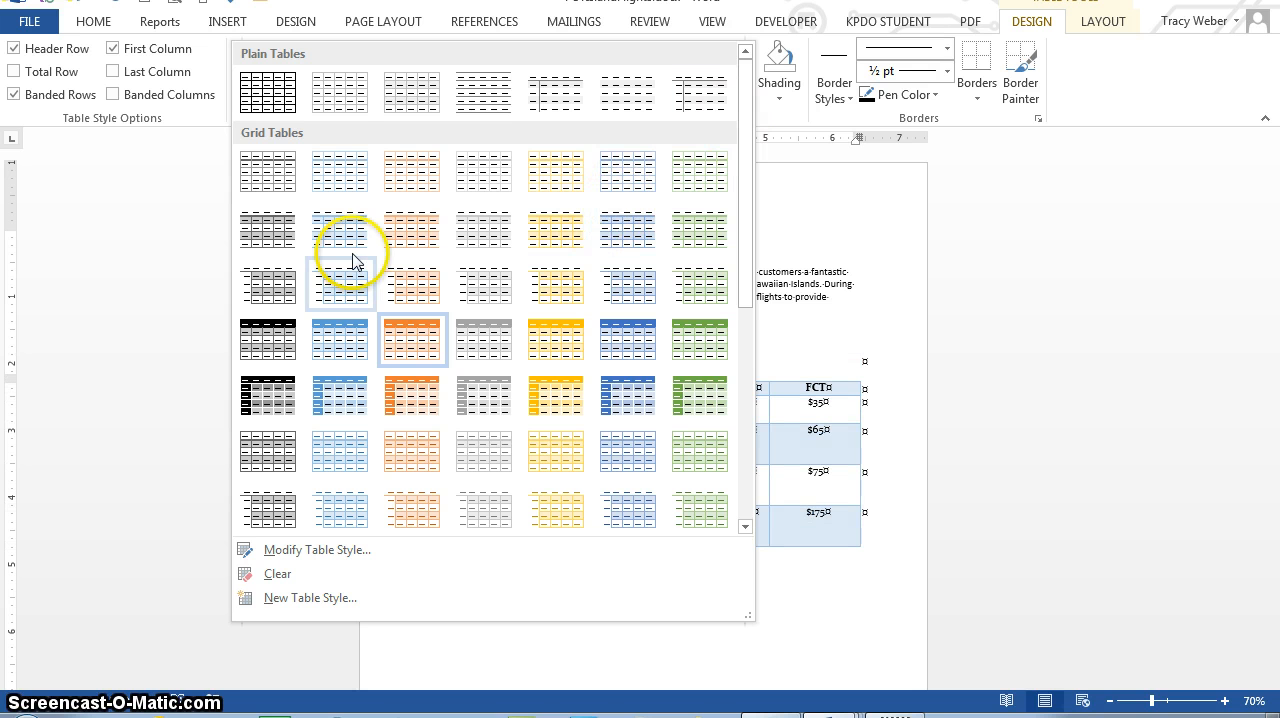
{"action": "left_click", "coordinate": [333, 355]}
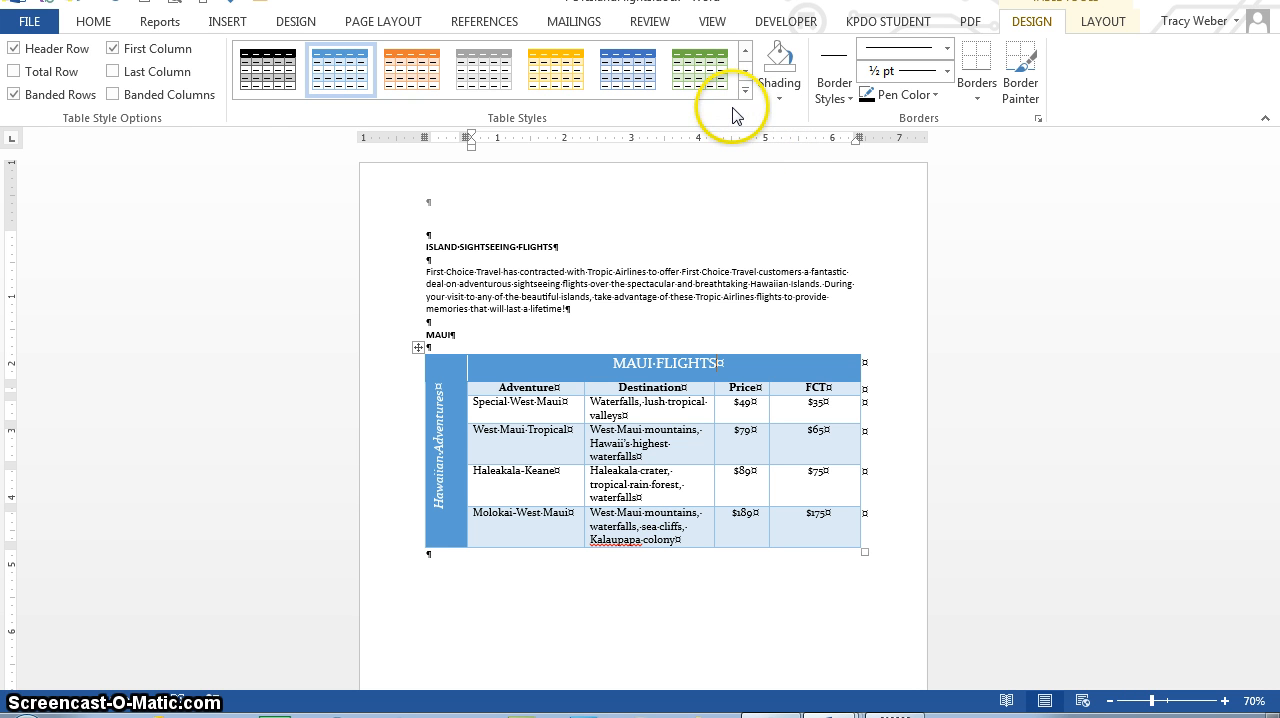
Step: Enable Banded Columns for the table style and disable Banded Rows, Header Row and First Column
{"action": "left_click", "coordinate": [114, 95]}
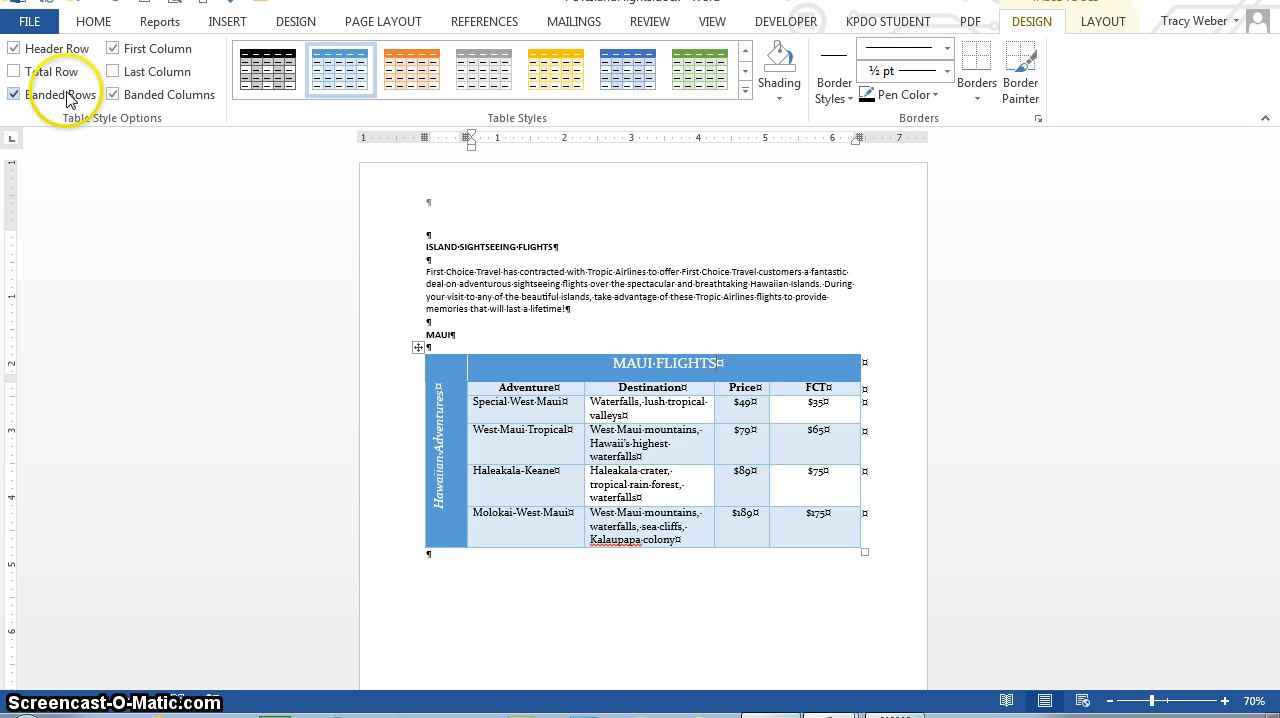
{"action": "left_click", "coordinate": [11, 95]}
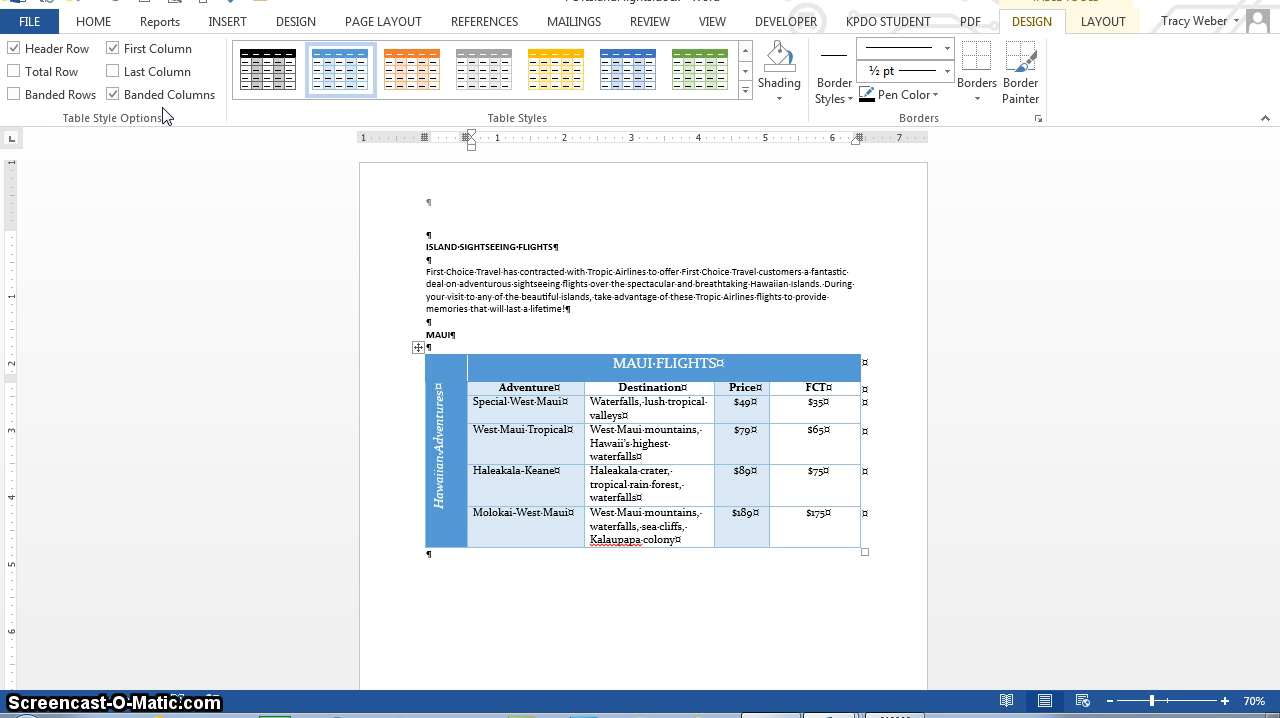
{"action": "left_click", "coordinate": [14, 50]}
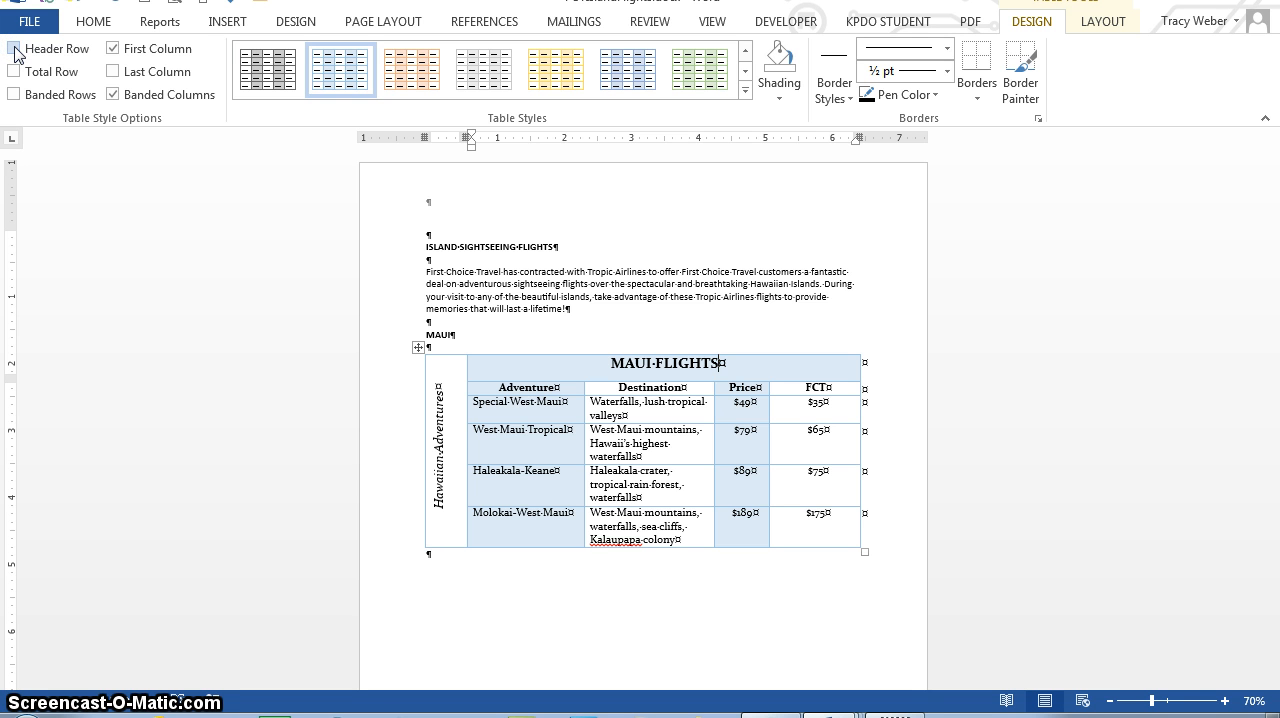
{"action": "left_click", "coordinate": [113, 49]}
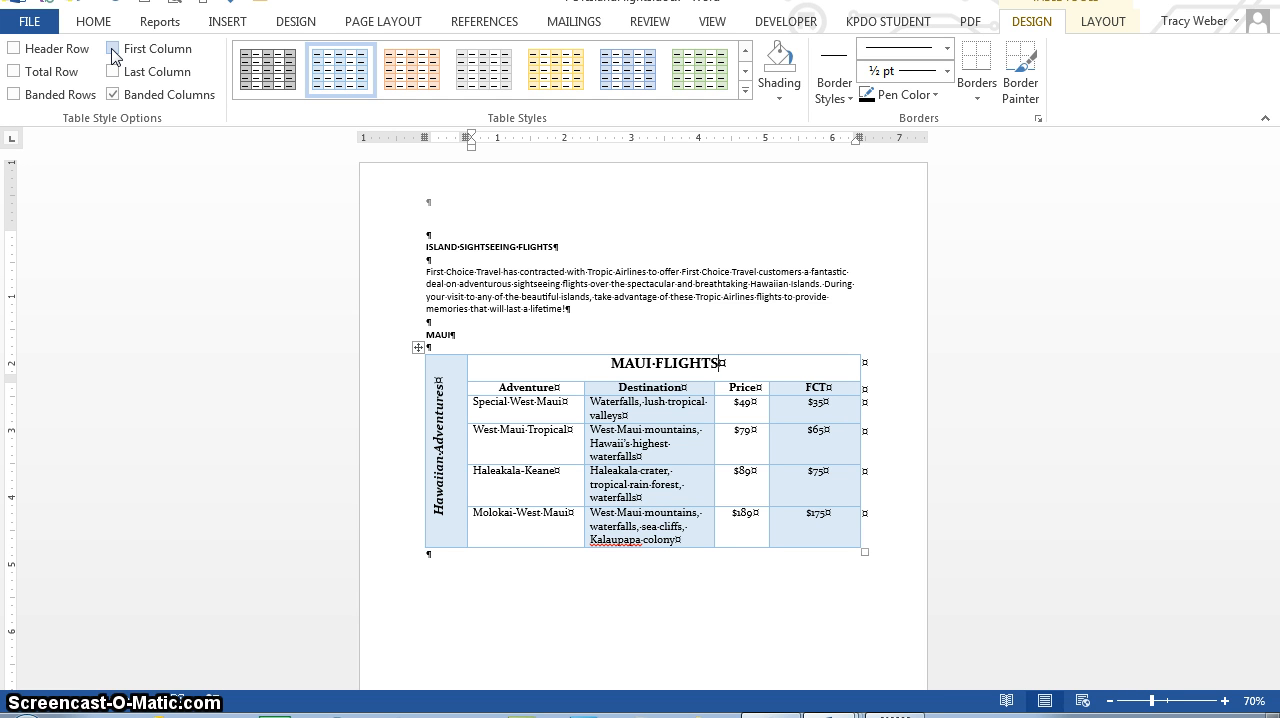
{"action": "left_click", "coordinate": [357, 183]}
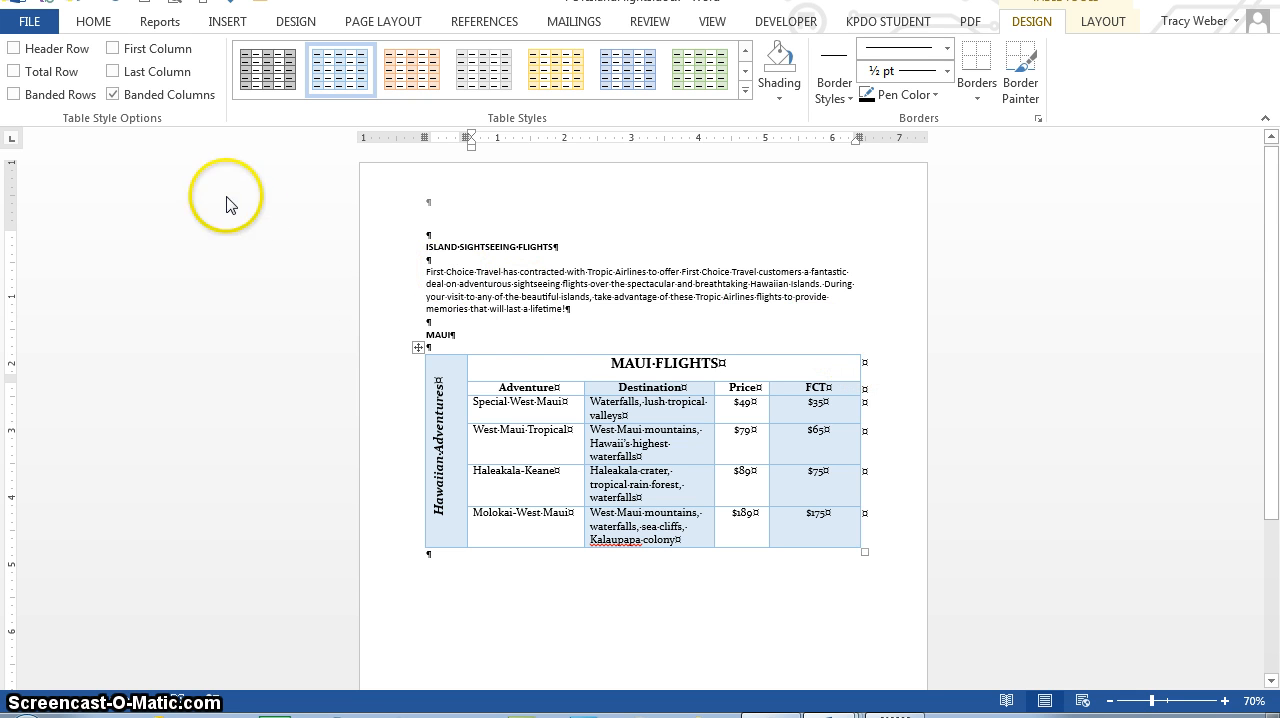
Step: Re-enable the Header Row, First Column and Banded Rows style options and disable Banded Columns
{"action": "left_click", "coordinate": [14, 50]}
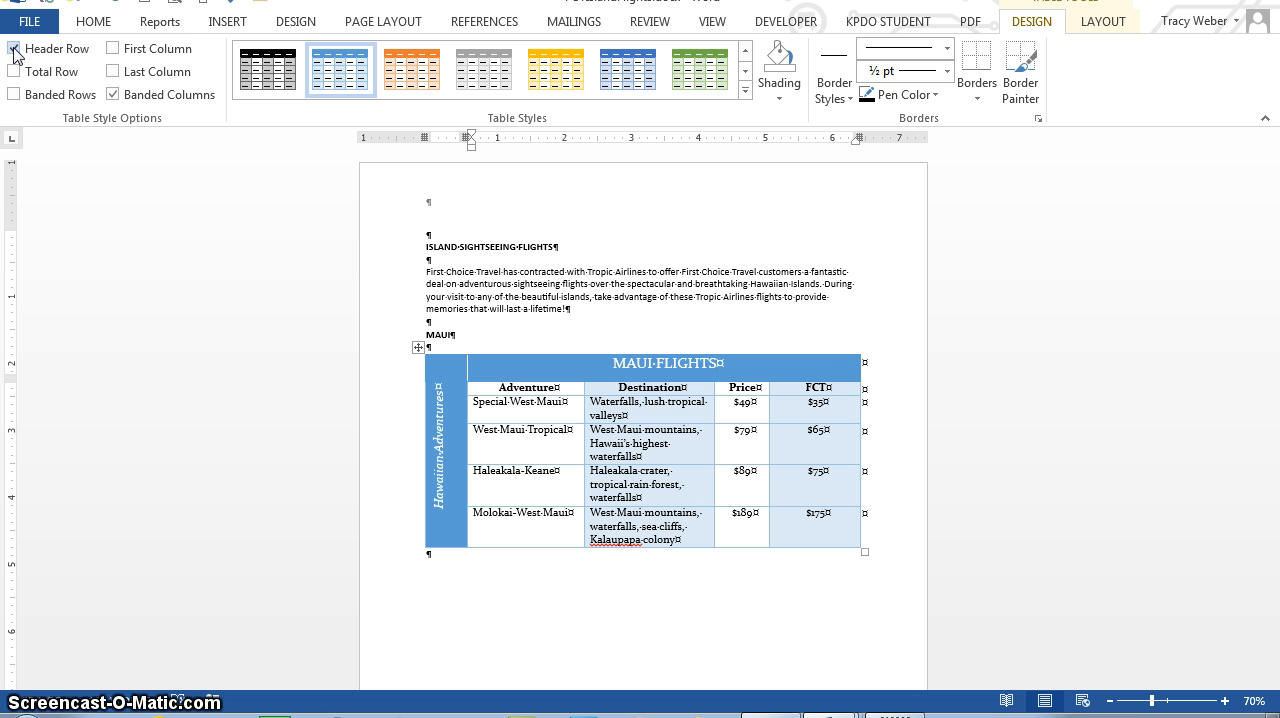
{"action": "left_click", "coordinate": [112, 50]}
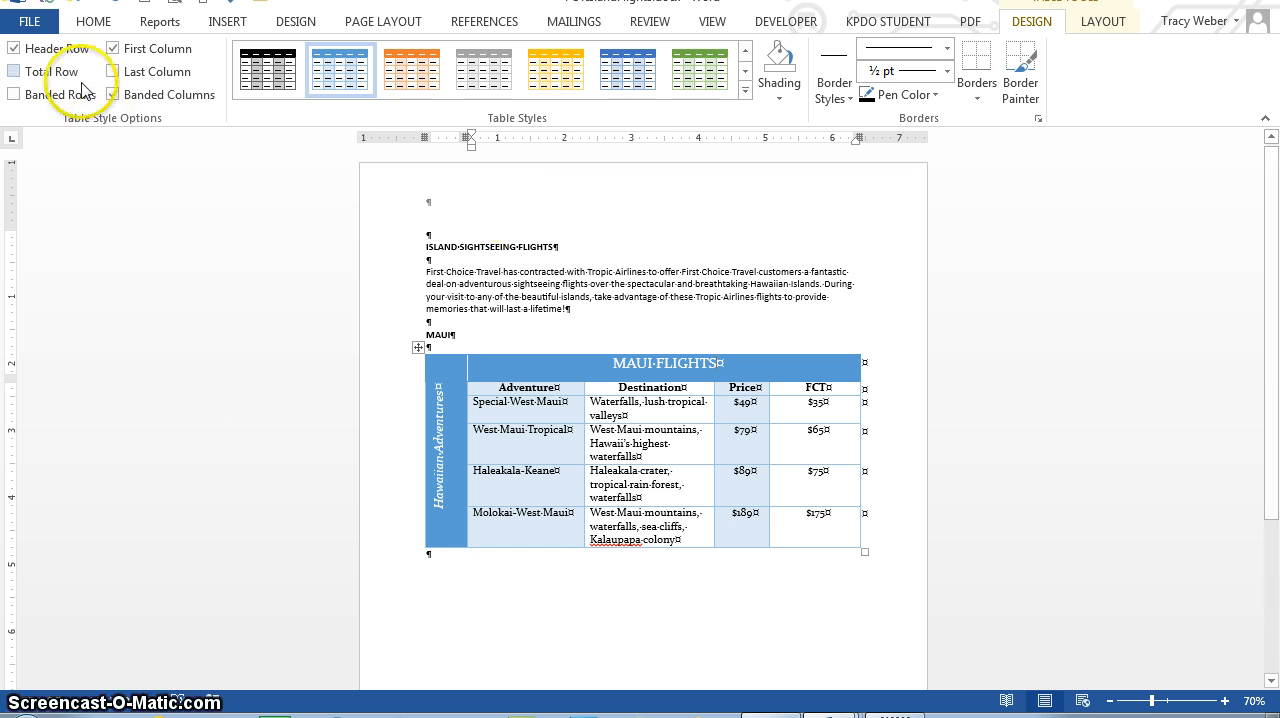
{"action": "left_click", "coordinate": [113, 95]}
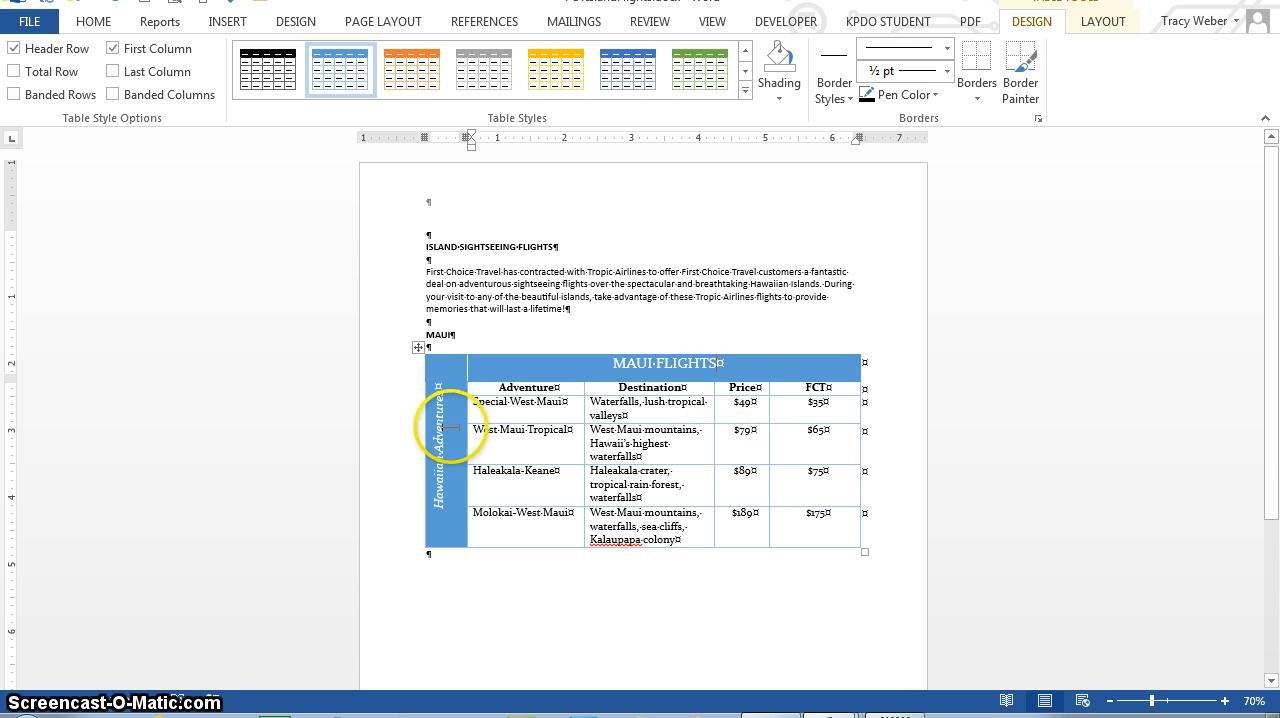
{"action": "left_click", "coordinate": [14, 94]}
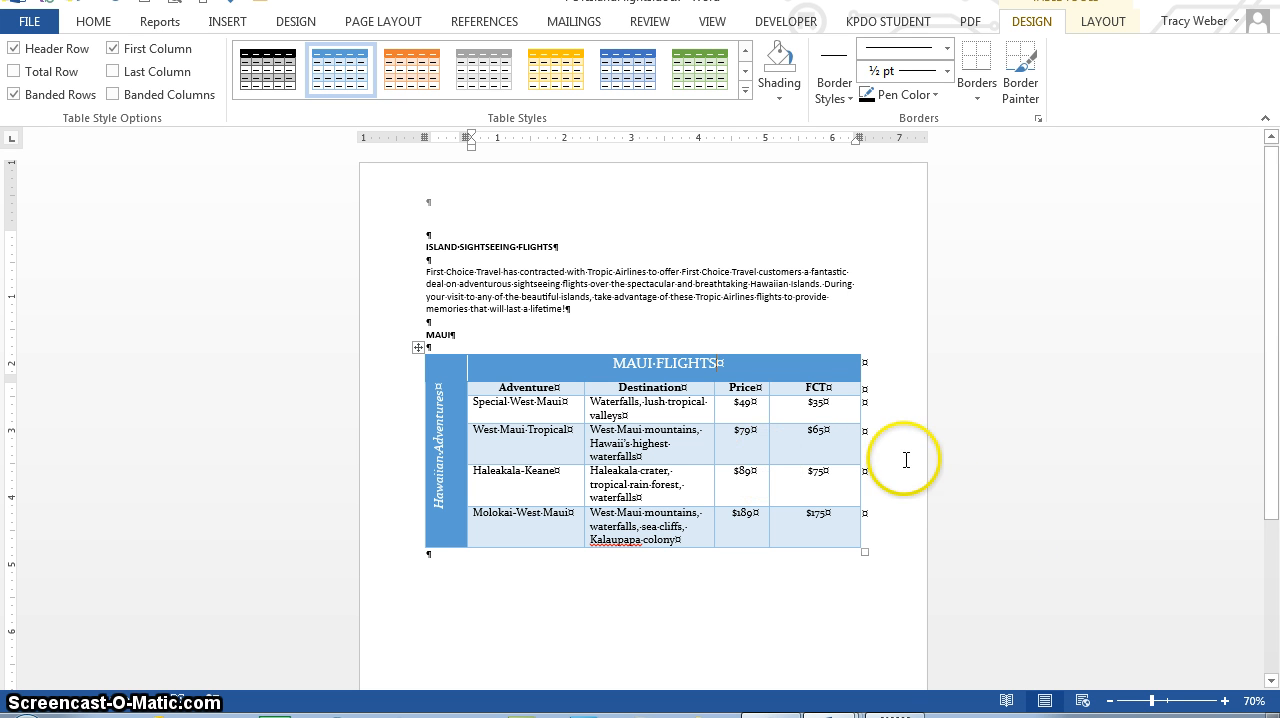
Step: Center the flights table horizontally on the page through its table properties
{"action": "left_click", "coordinate": [1090, 22]}
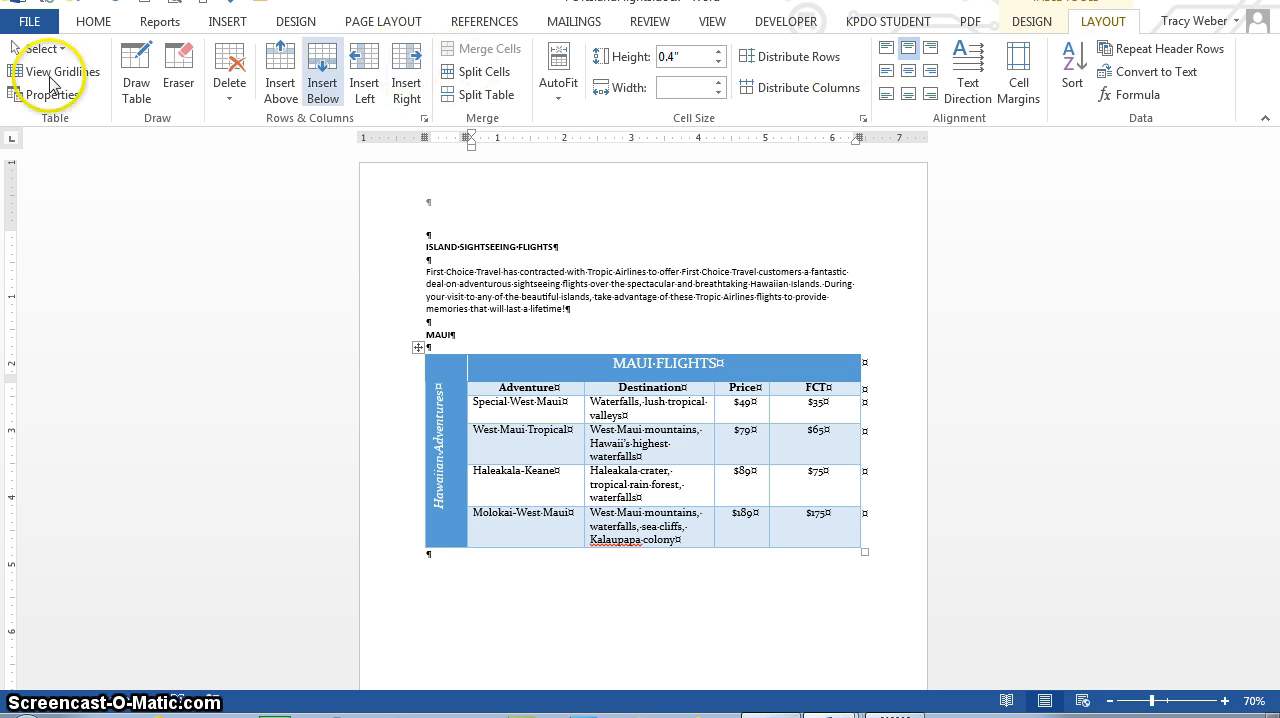
{"action": "left_click", "coordinate": [44, 97]}
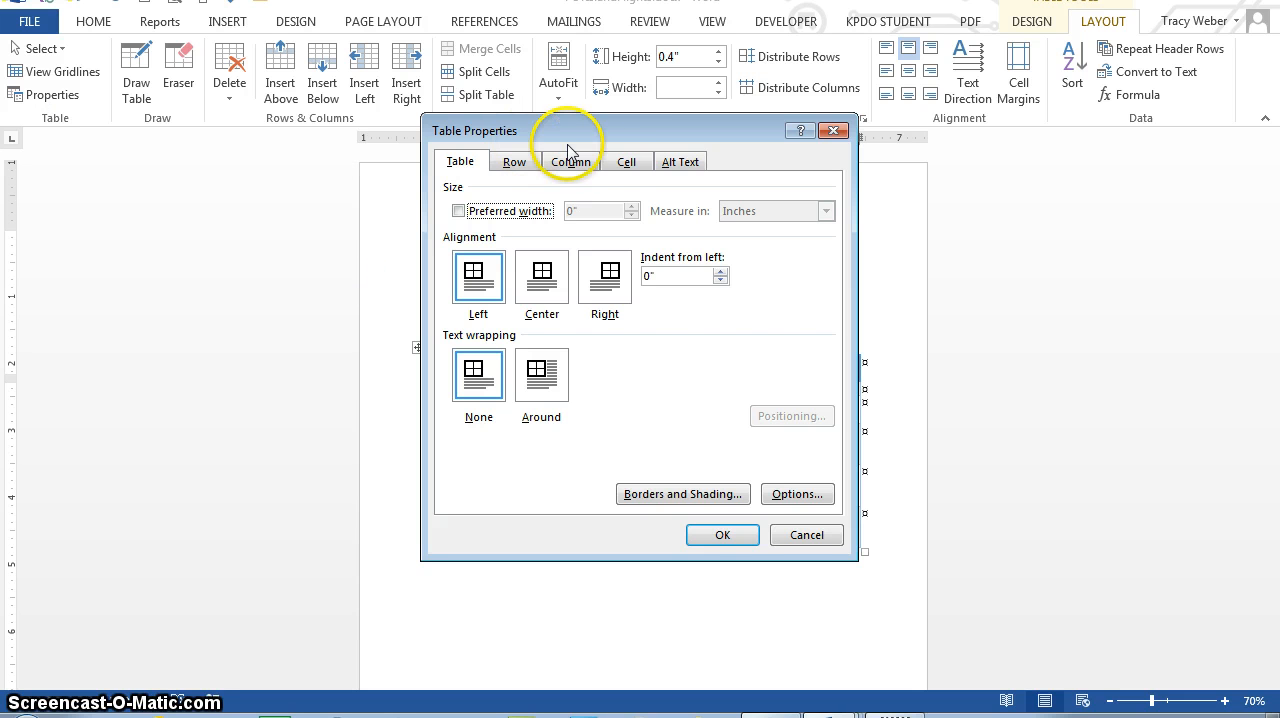
{"action": "left_click", "coordinate": [536, 270]}
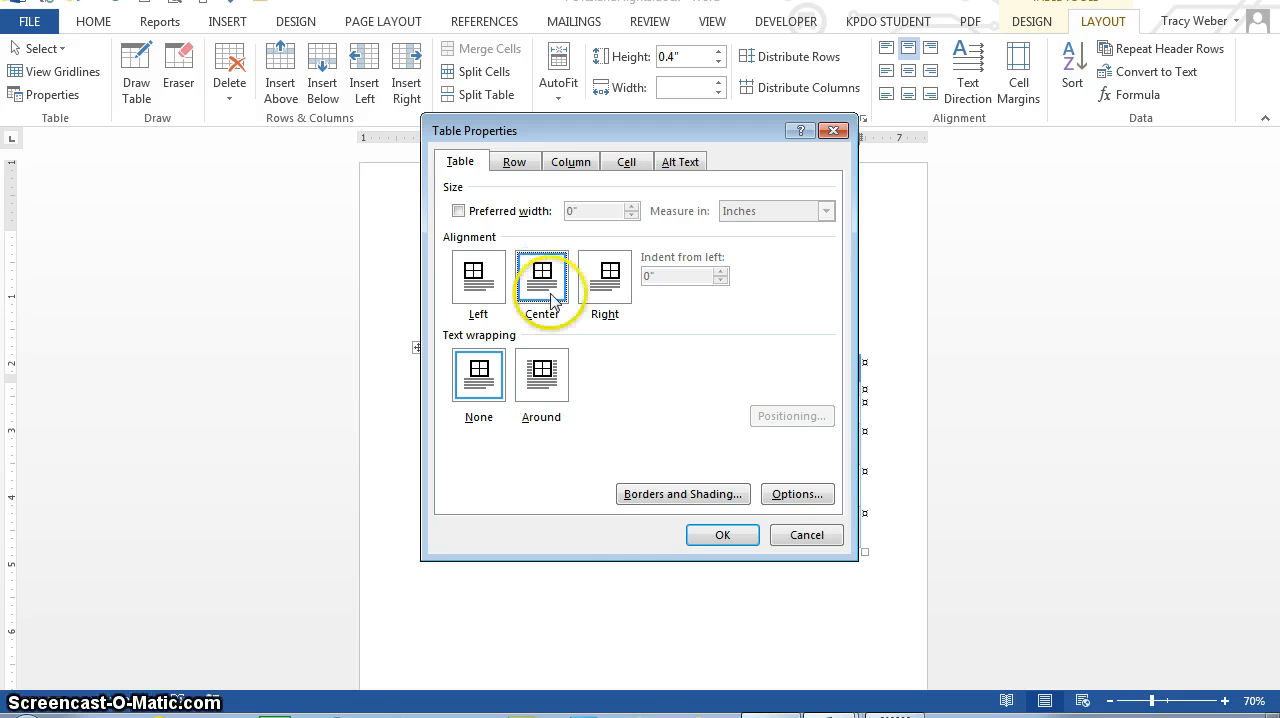
{"action": "left_click", "coordinate": [713, 534]}
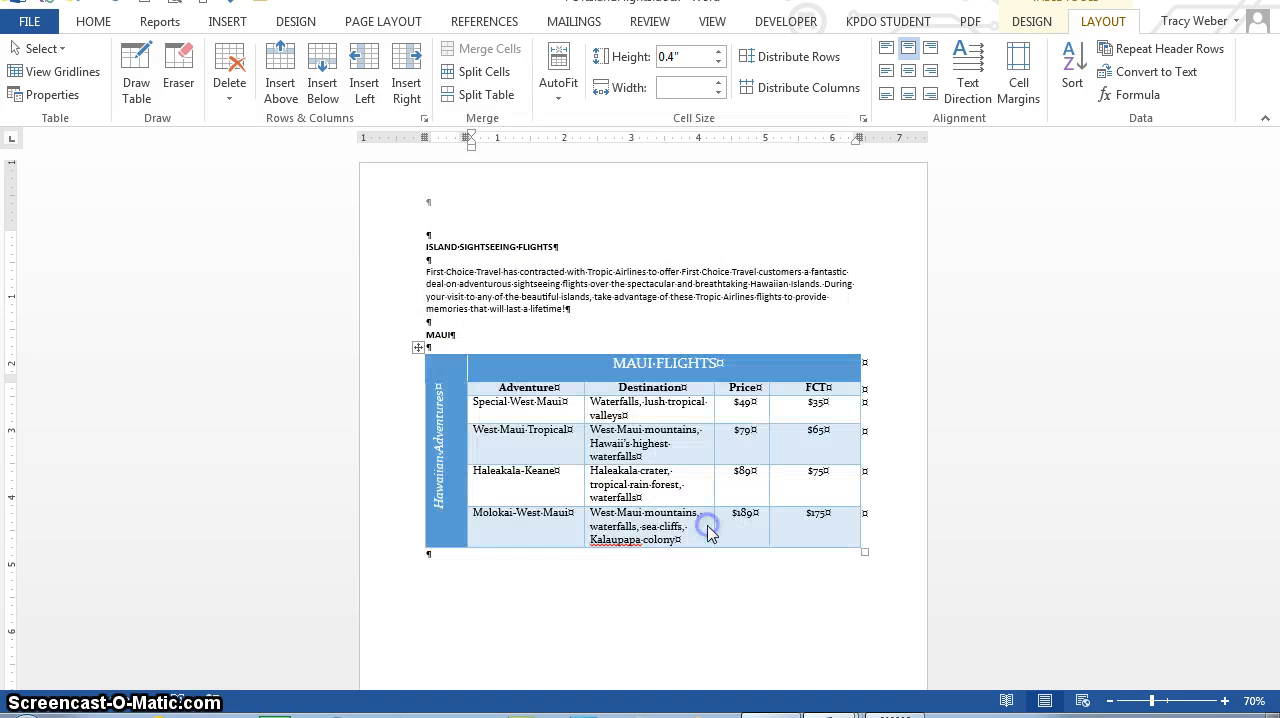
{"action": "left_click", "coordinate": [678, 363]}
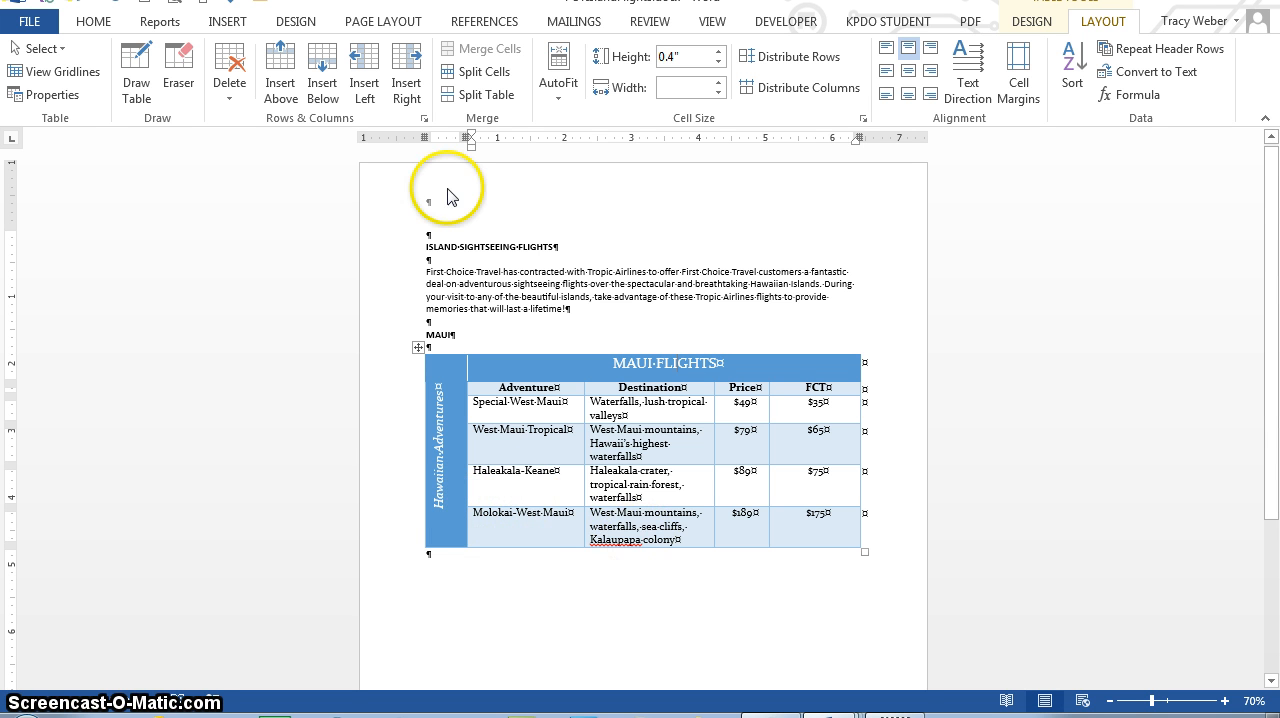
Step: Apply the Heading 1 style to the ISLAND SIGHTSEEING FLIGHTS and MAUI headings
{"action": "left_click", "coordinate": [382, 246]}
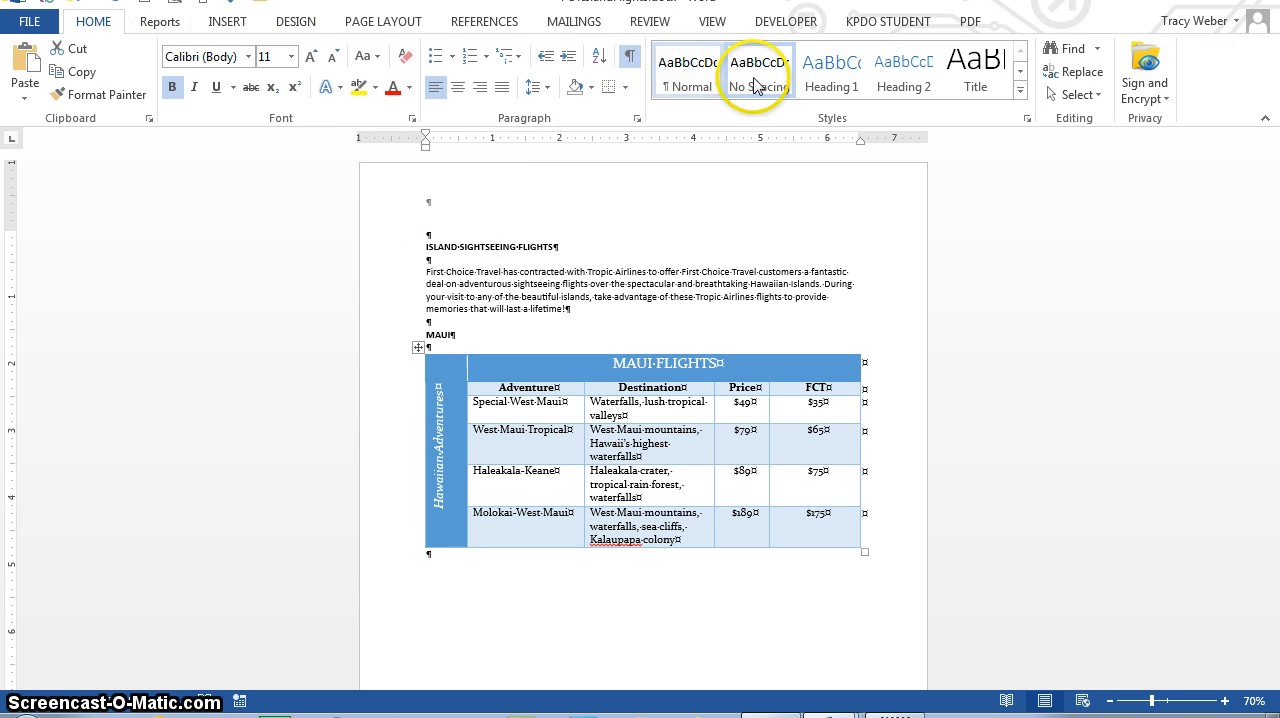
{"action": "left_click", "coordinate": [818, 79]}
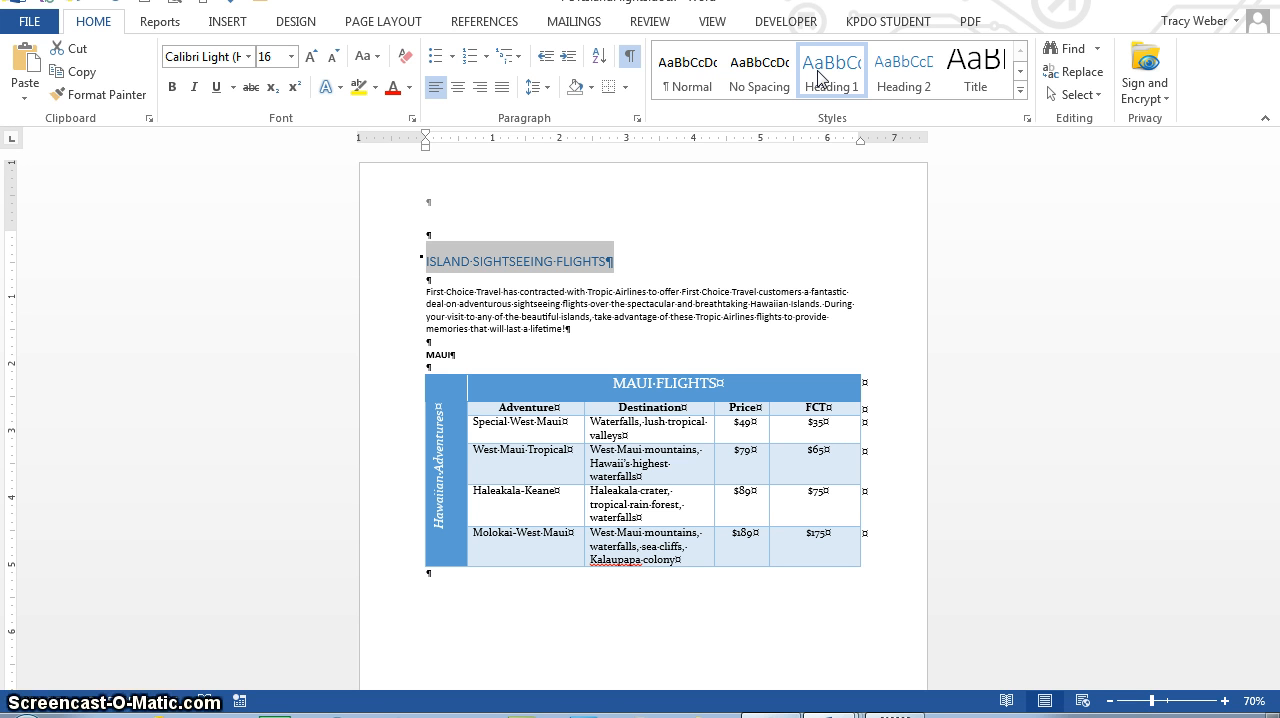
{"action": "left_click", "coordinate": [407, 352]}
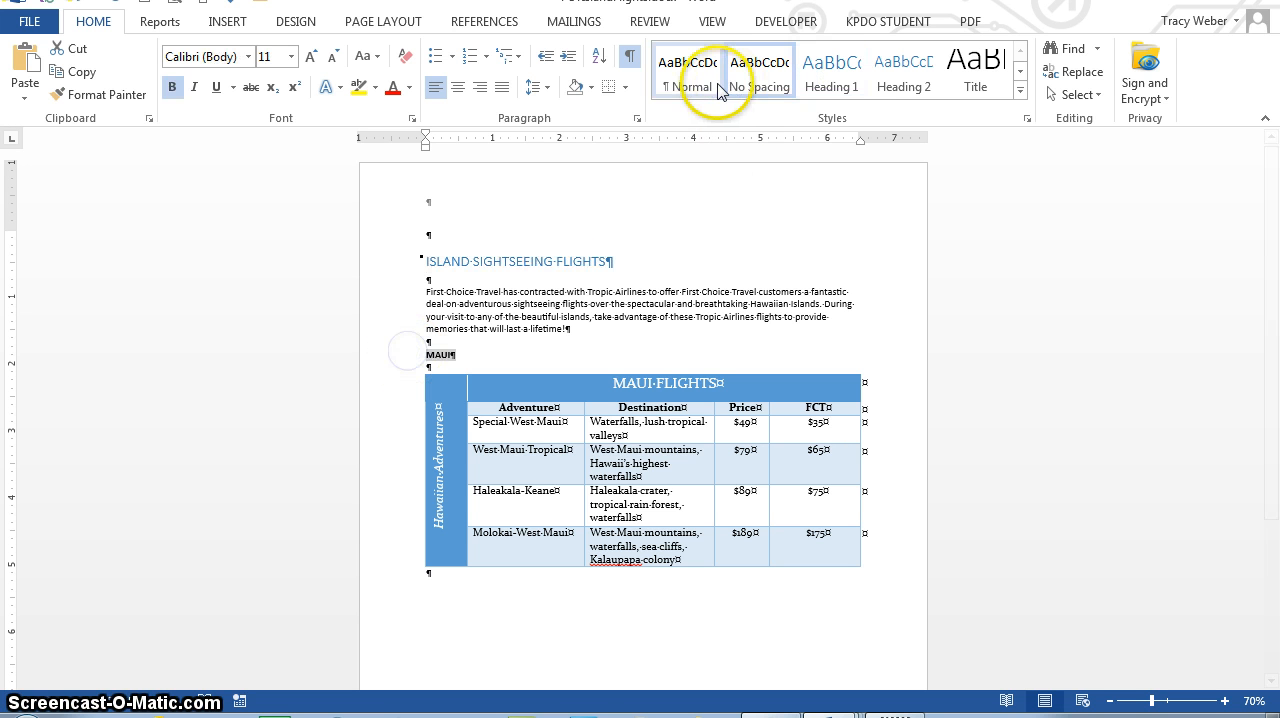
{"action": "left_click", "coordinate": [832, 76]}
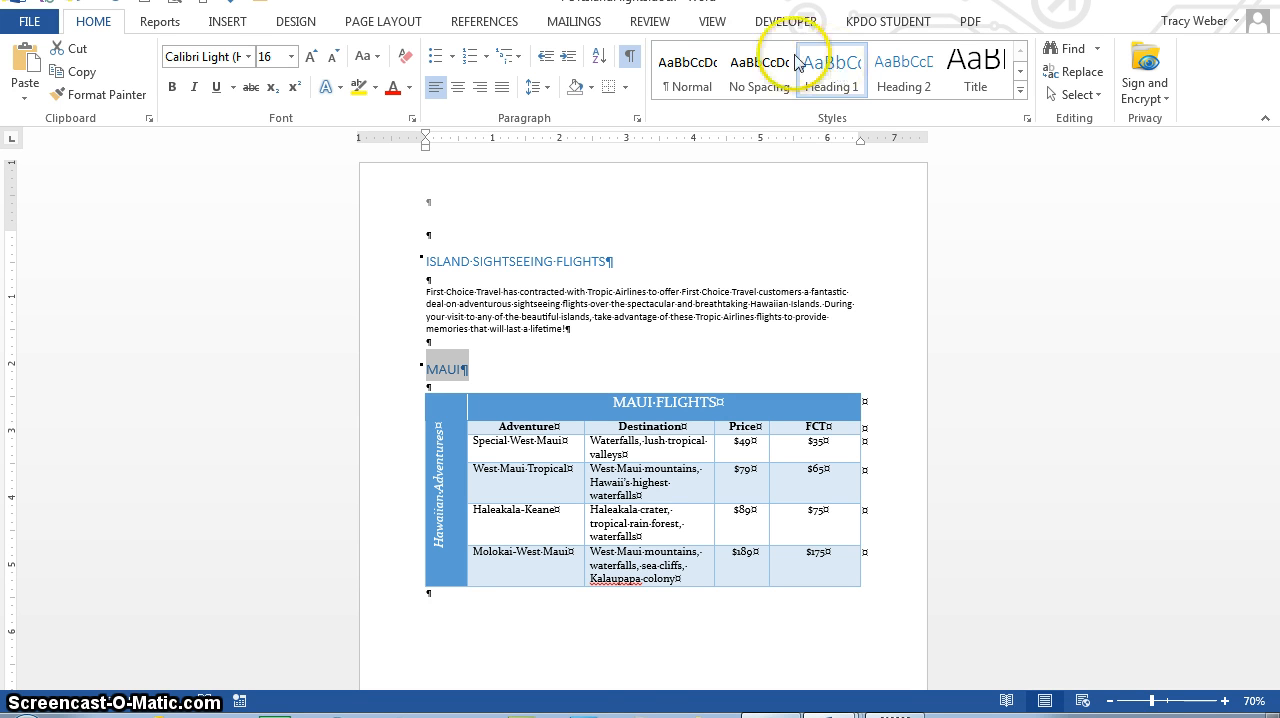
Step: Apply the Lines (Simple) style set and the Blue Green theme colors to the document
{"action": "left_click", "coordinate": [298, 22]}
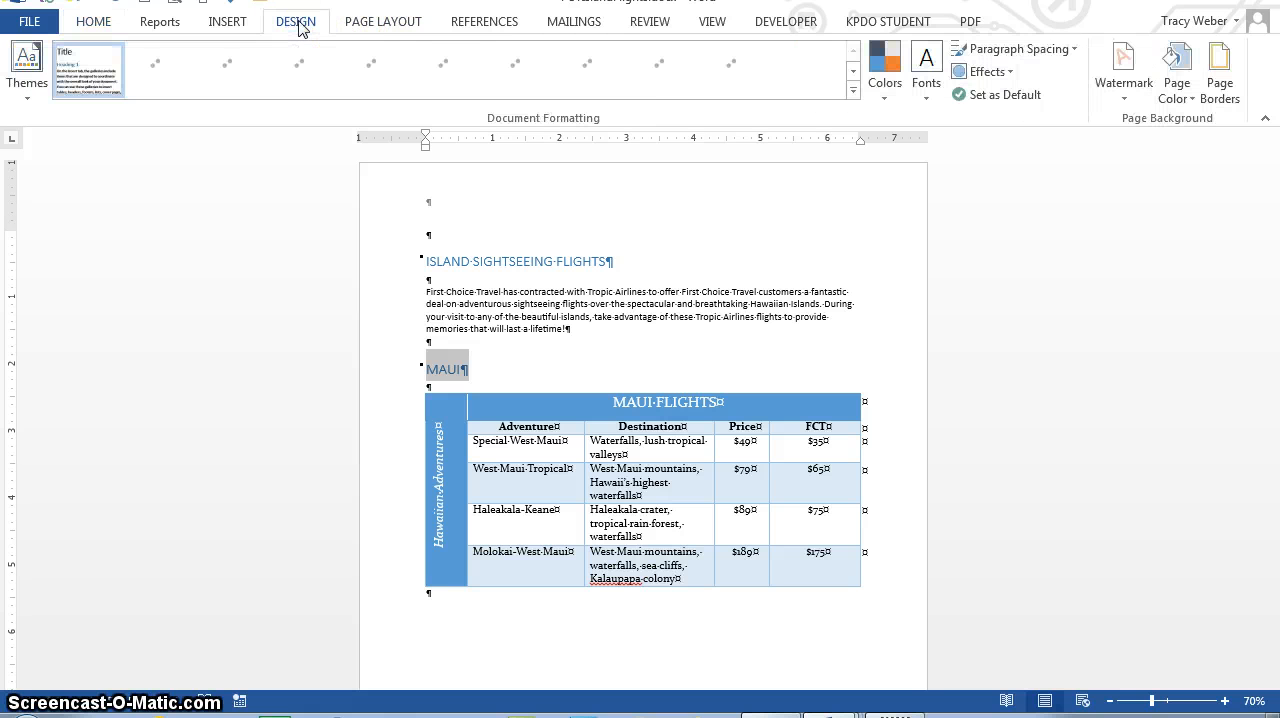
{"action": "left_click", "coordinate": [201, 197]}
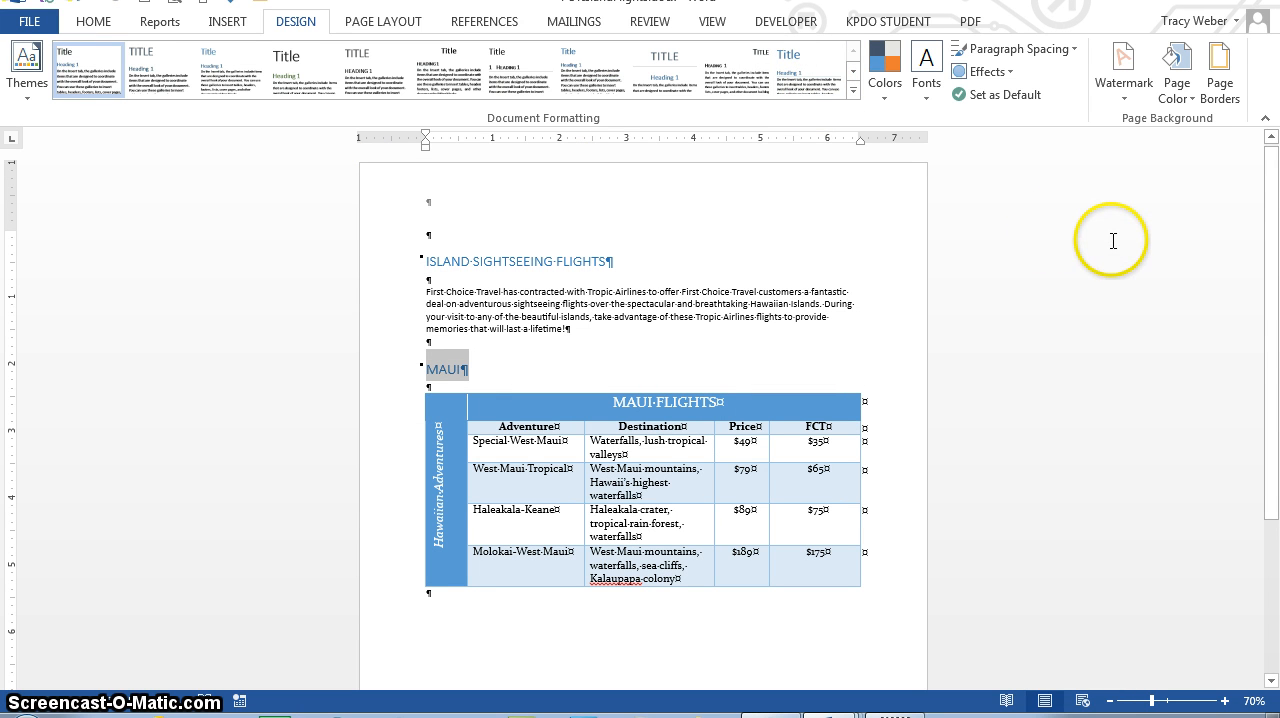
{"action": "left_click", "coordinate": [855, 93]}
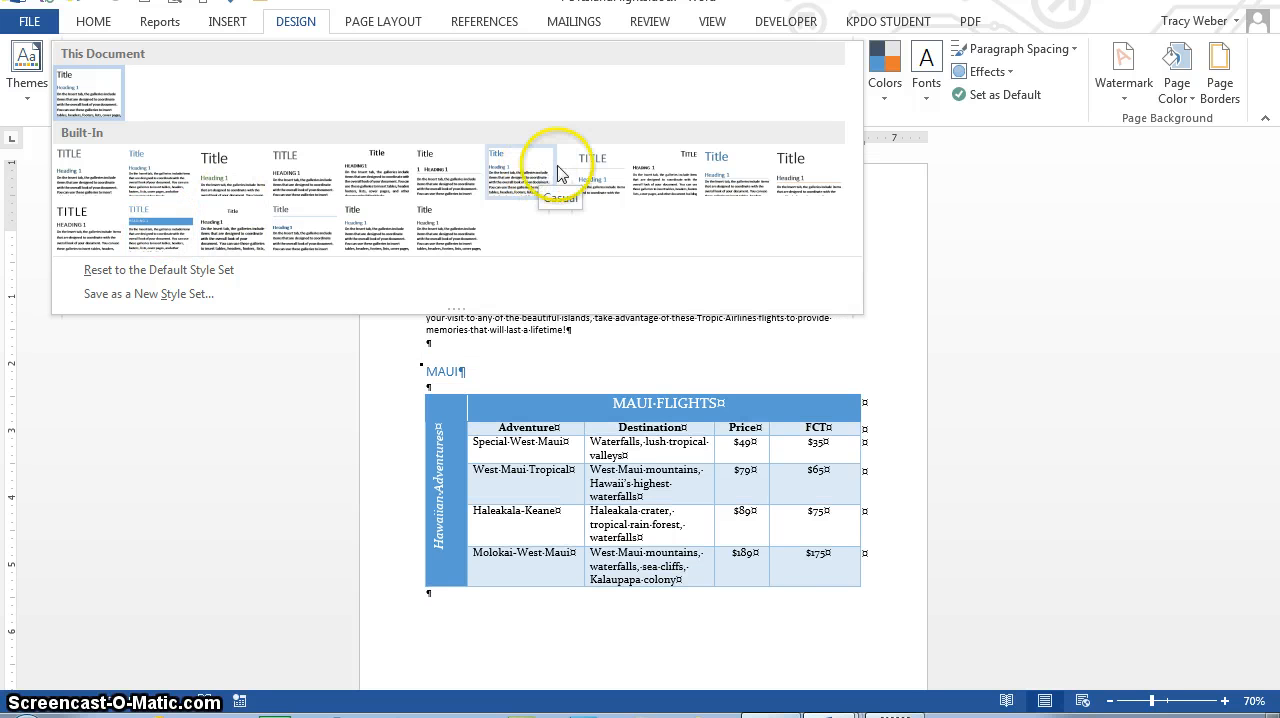
{"action": "left_click", "coordinate": [601, 195]}
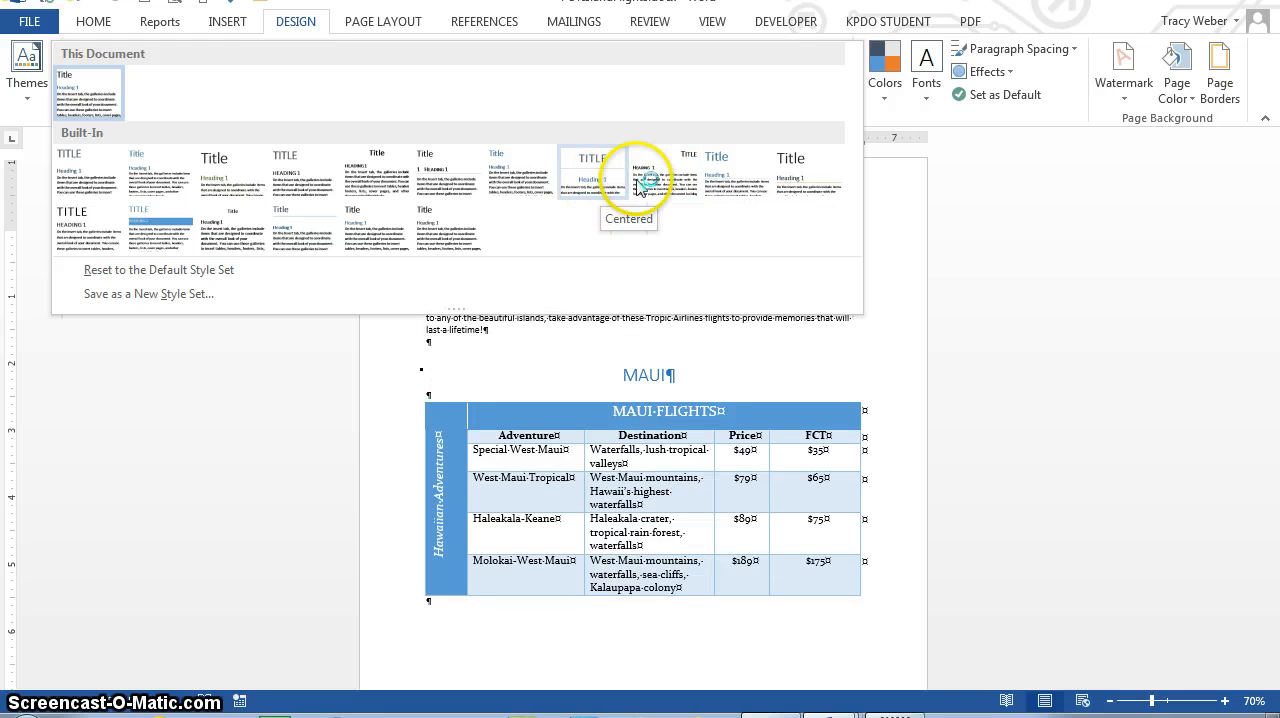
{"action": "left_click", "coordinate": [727, 190]}
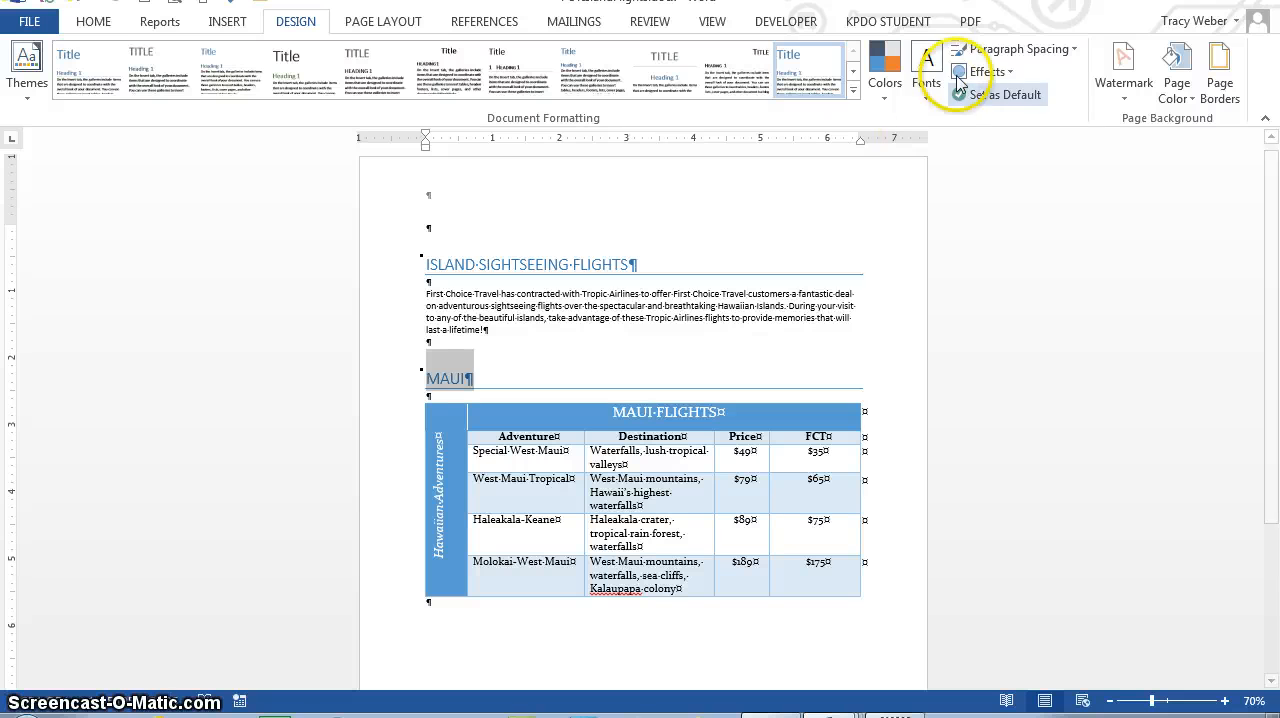
{"action": "left_click", "coordinate": [884, 80]}
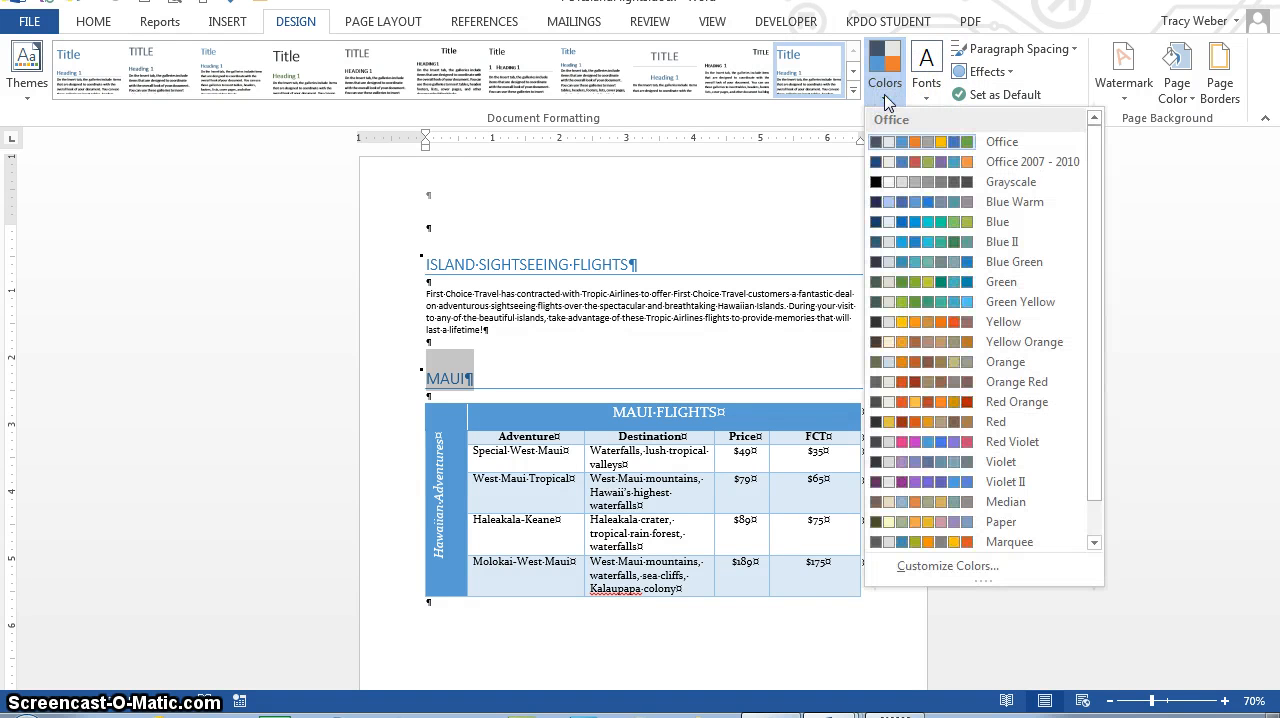
{"action": "left_click", "coordinate": [1005, 268]}
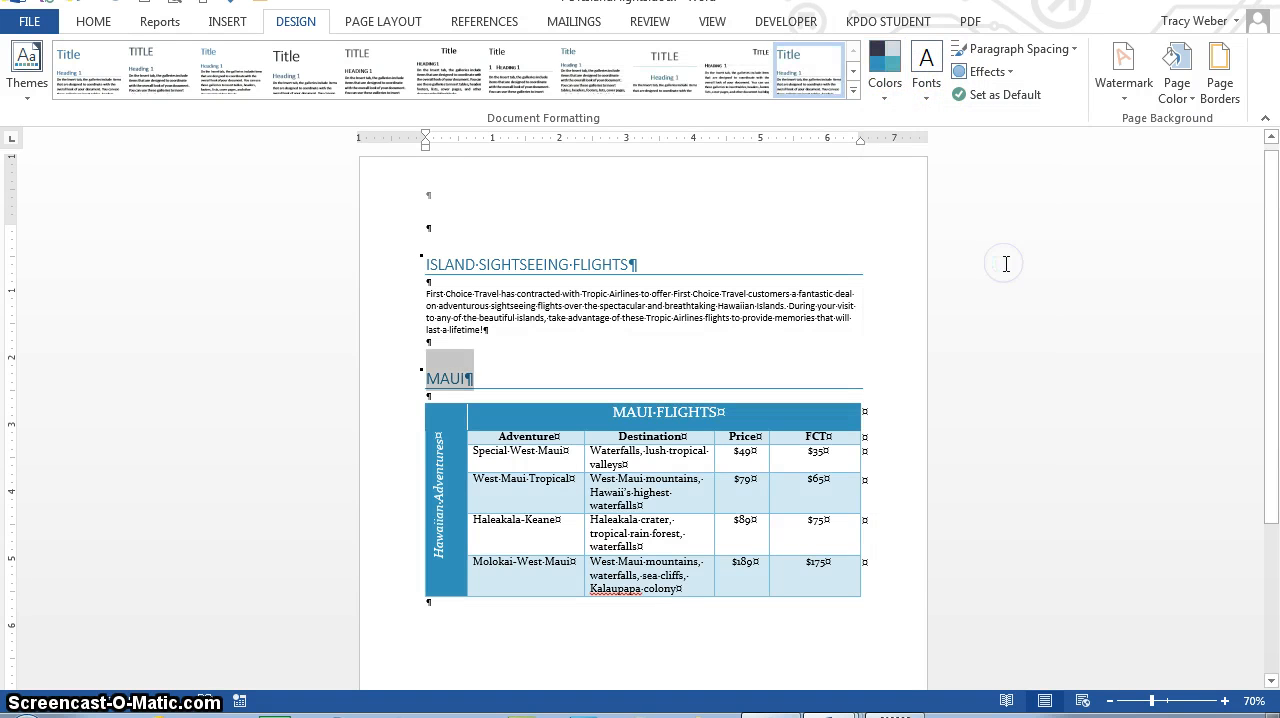